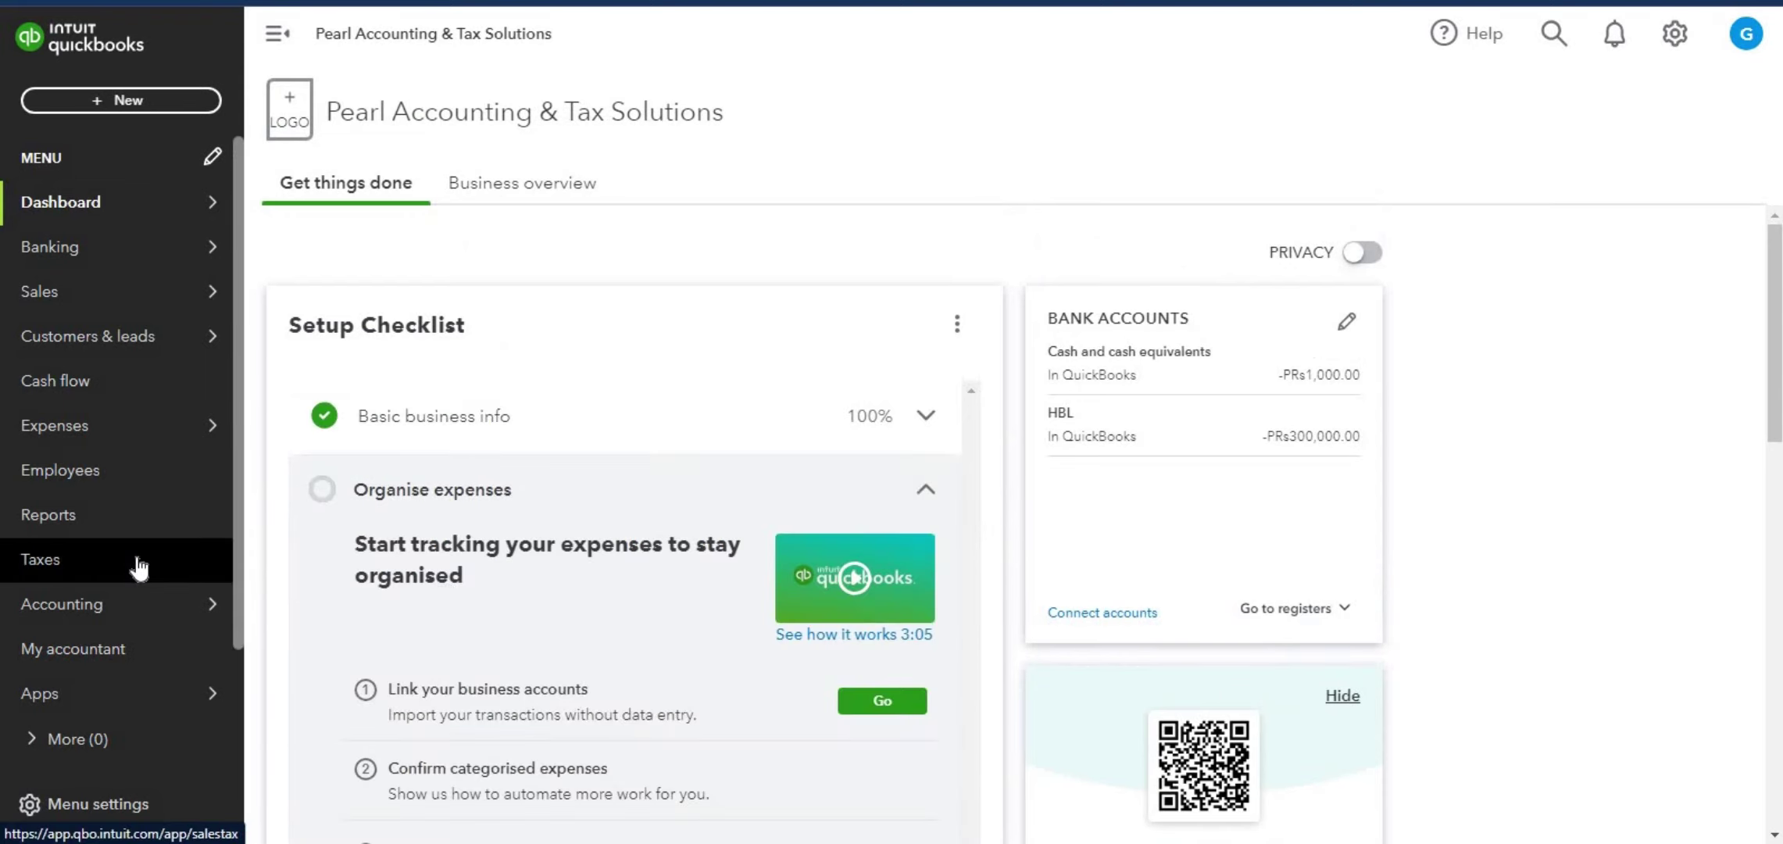
- Start the sales tax setup from the Taxes area and name the new tax Standard Rate
left_click(139, 568)
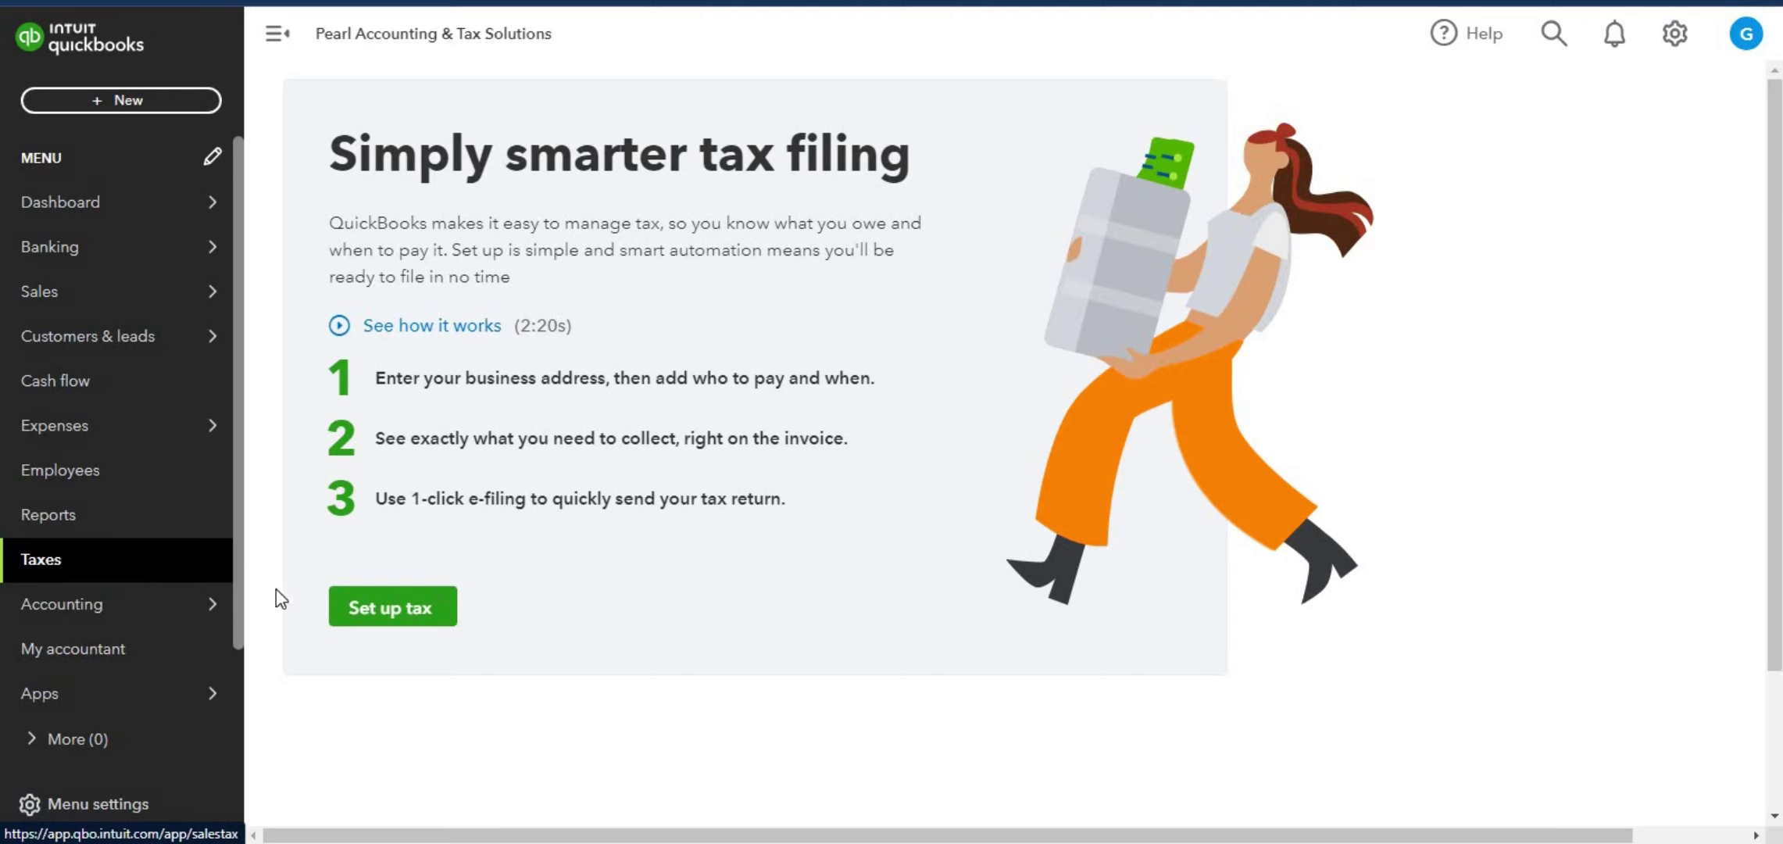
left_click(356, 606)
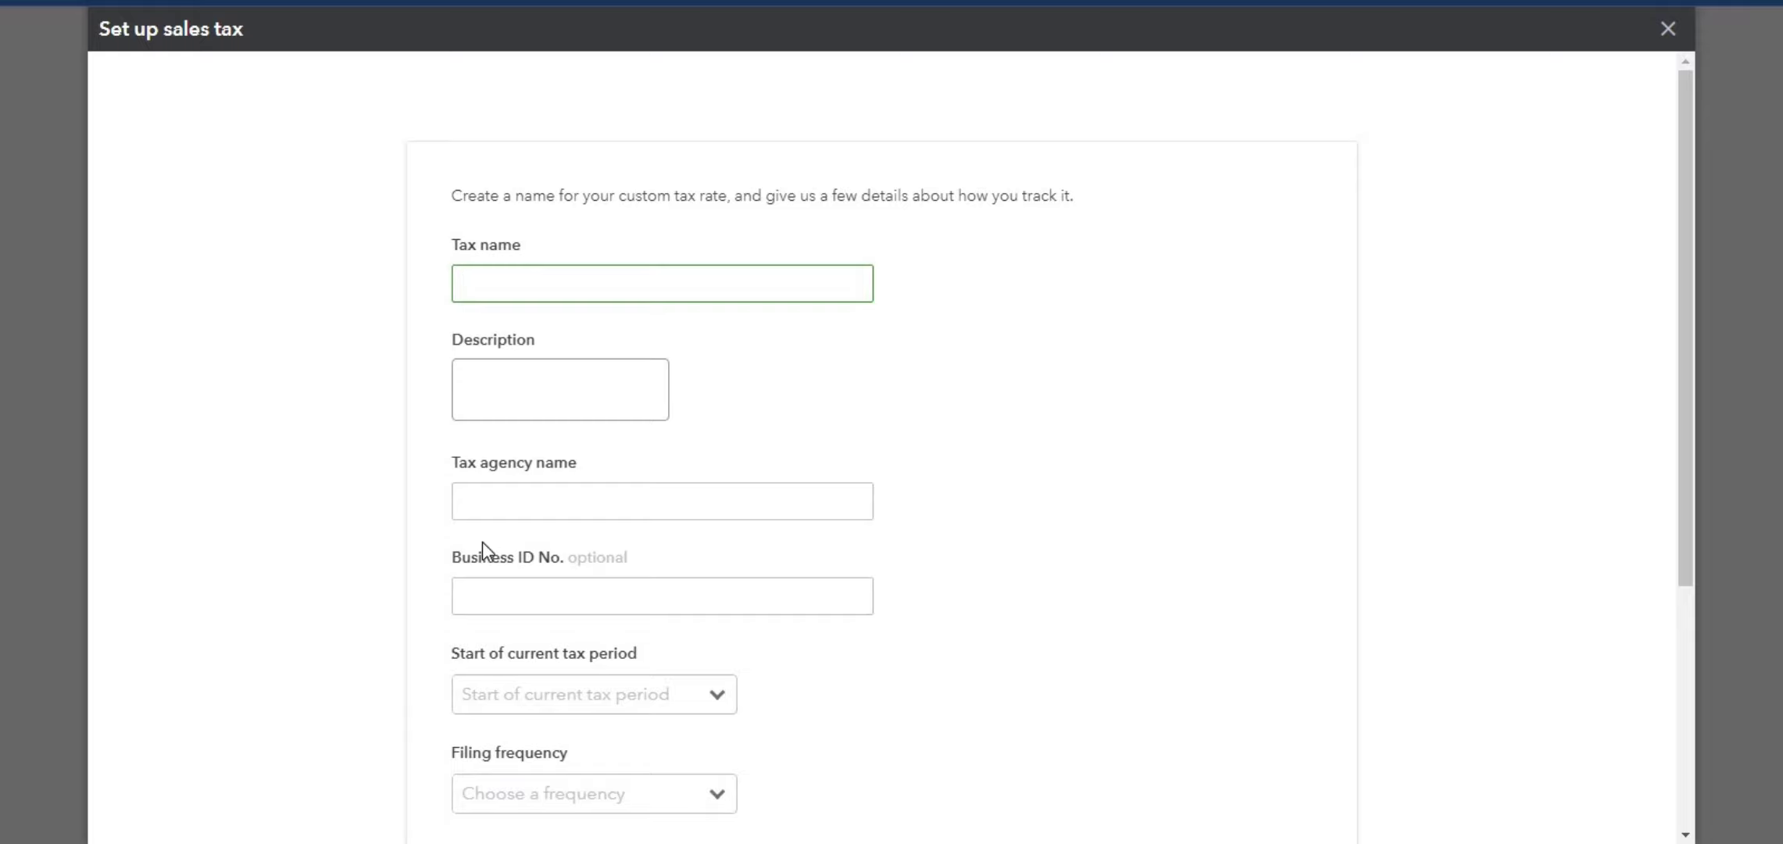
type("Standard Rate")
scroll(535, 523, "down", 1)
scroll(541, 533, "down", 2)
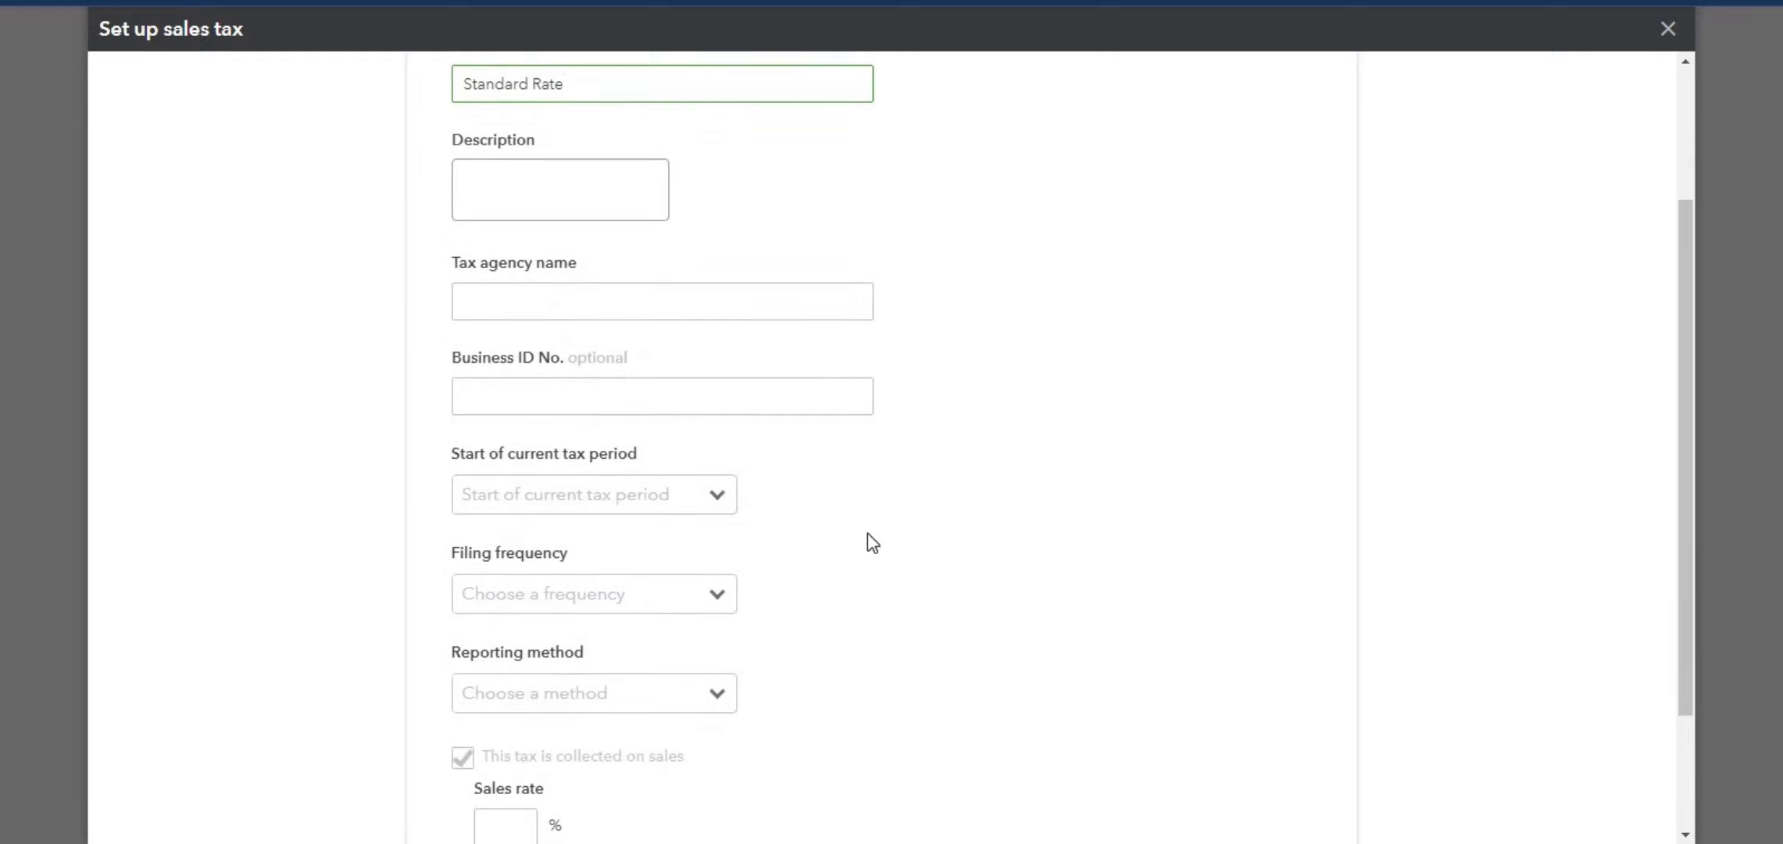
key("Tab")
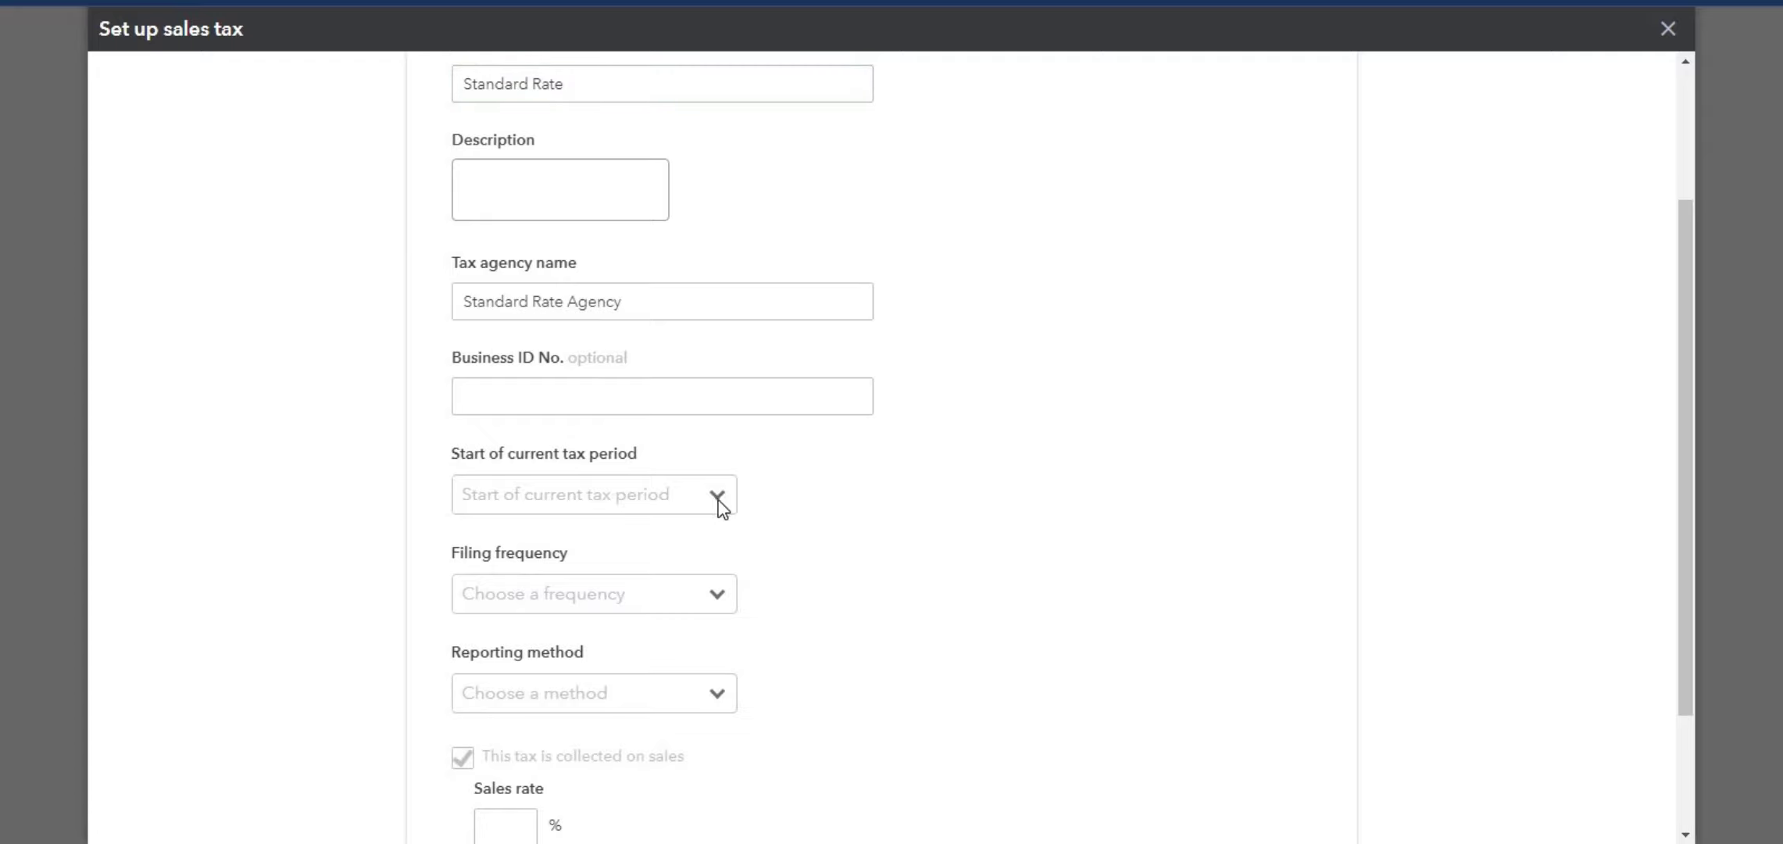
- Set the Standard Rate tax's sales rate to 18%, leaving the optional business ID number empty
scroll(550, 267, "down", 2)
left_click(550, 267)
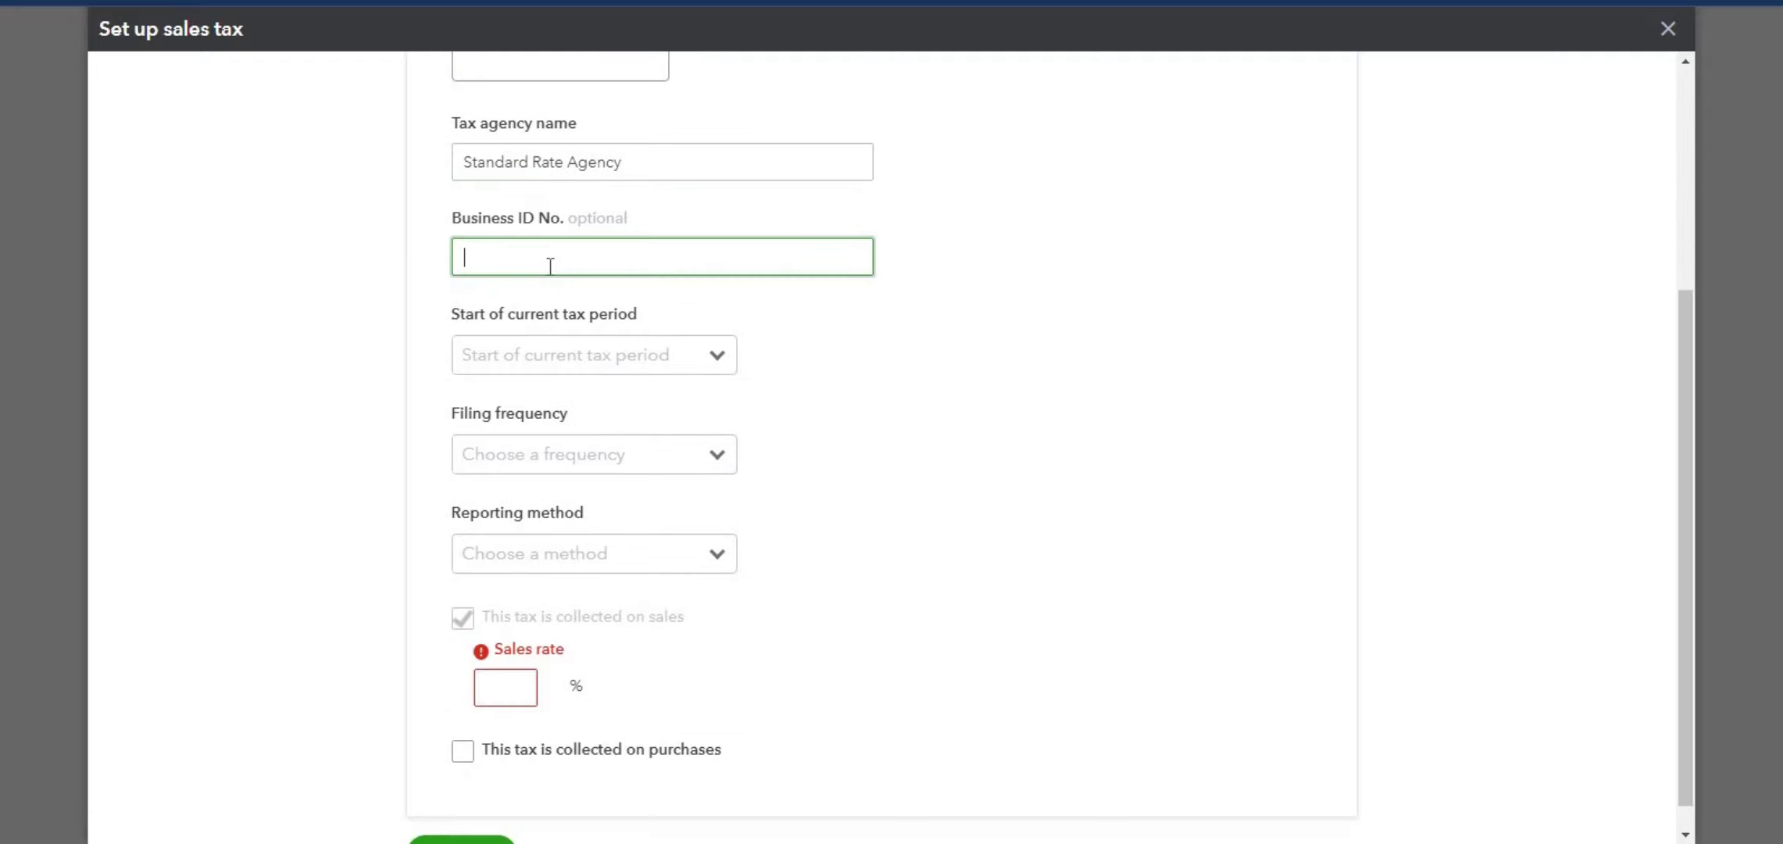
scroll(550, 267, "up", 1)
scroll(550, 267, "down", 2)
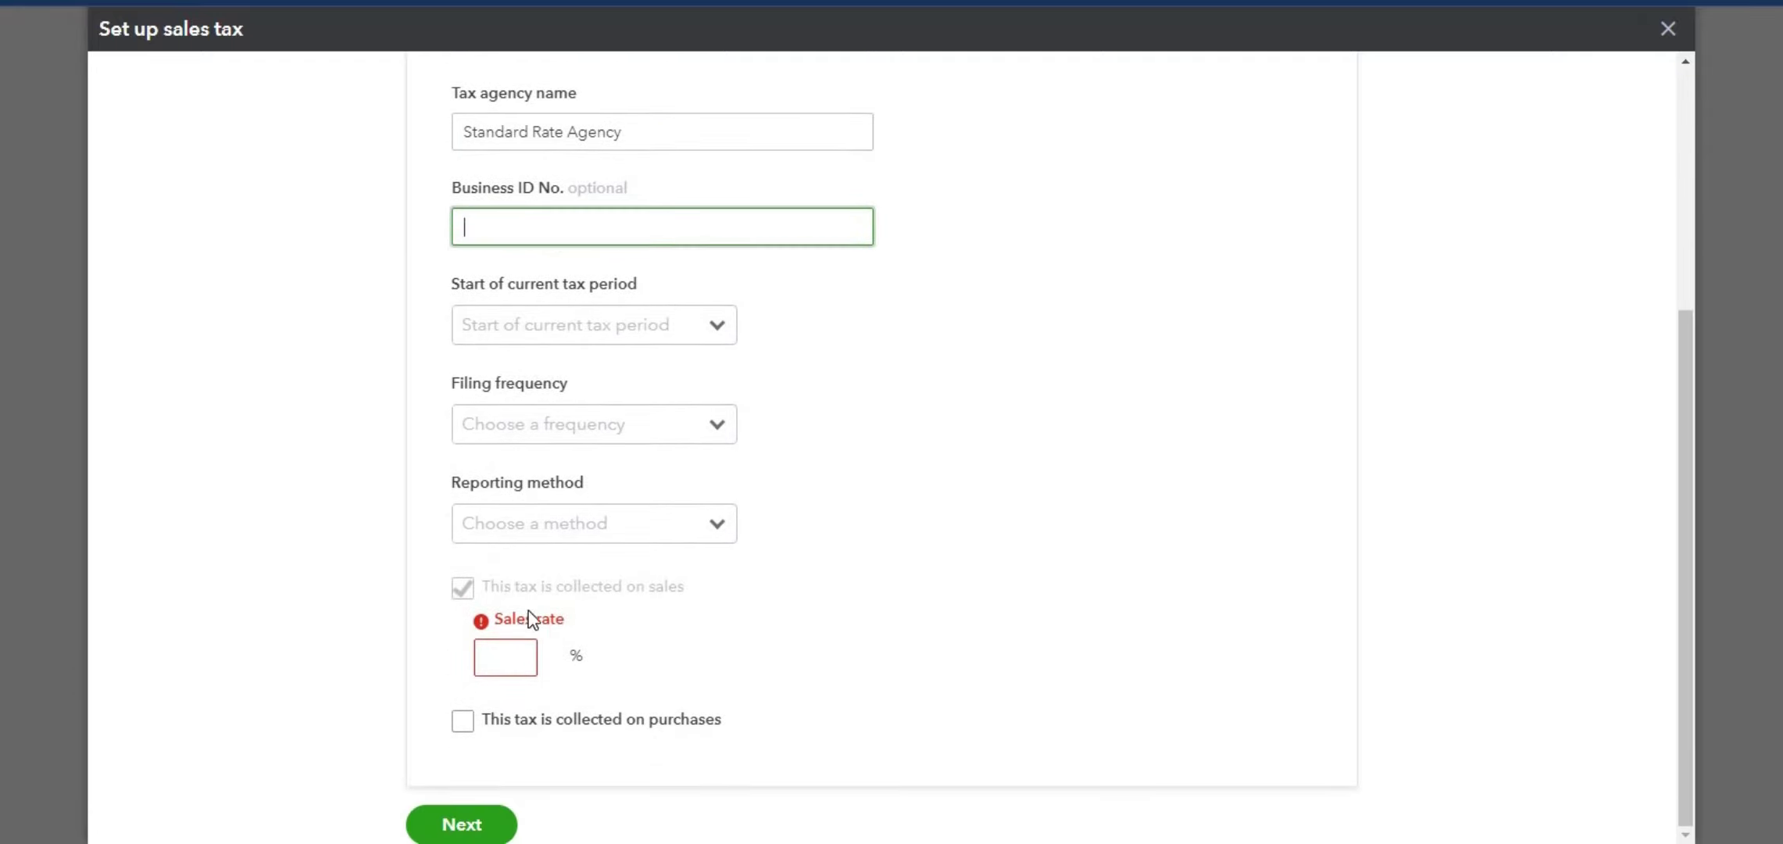
left_click(507, 658)
type("18")
left_click(966, 688)
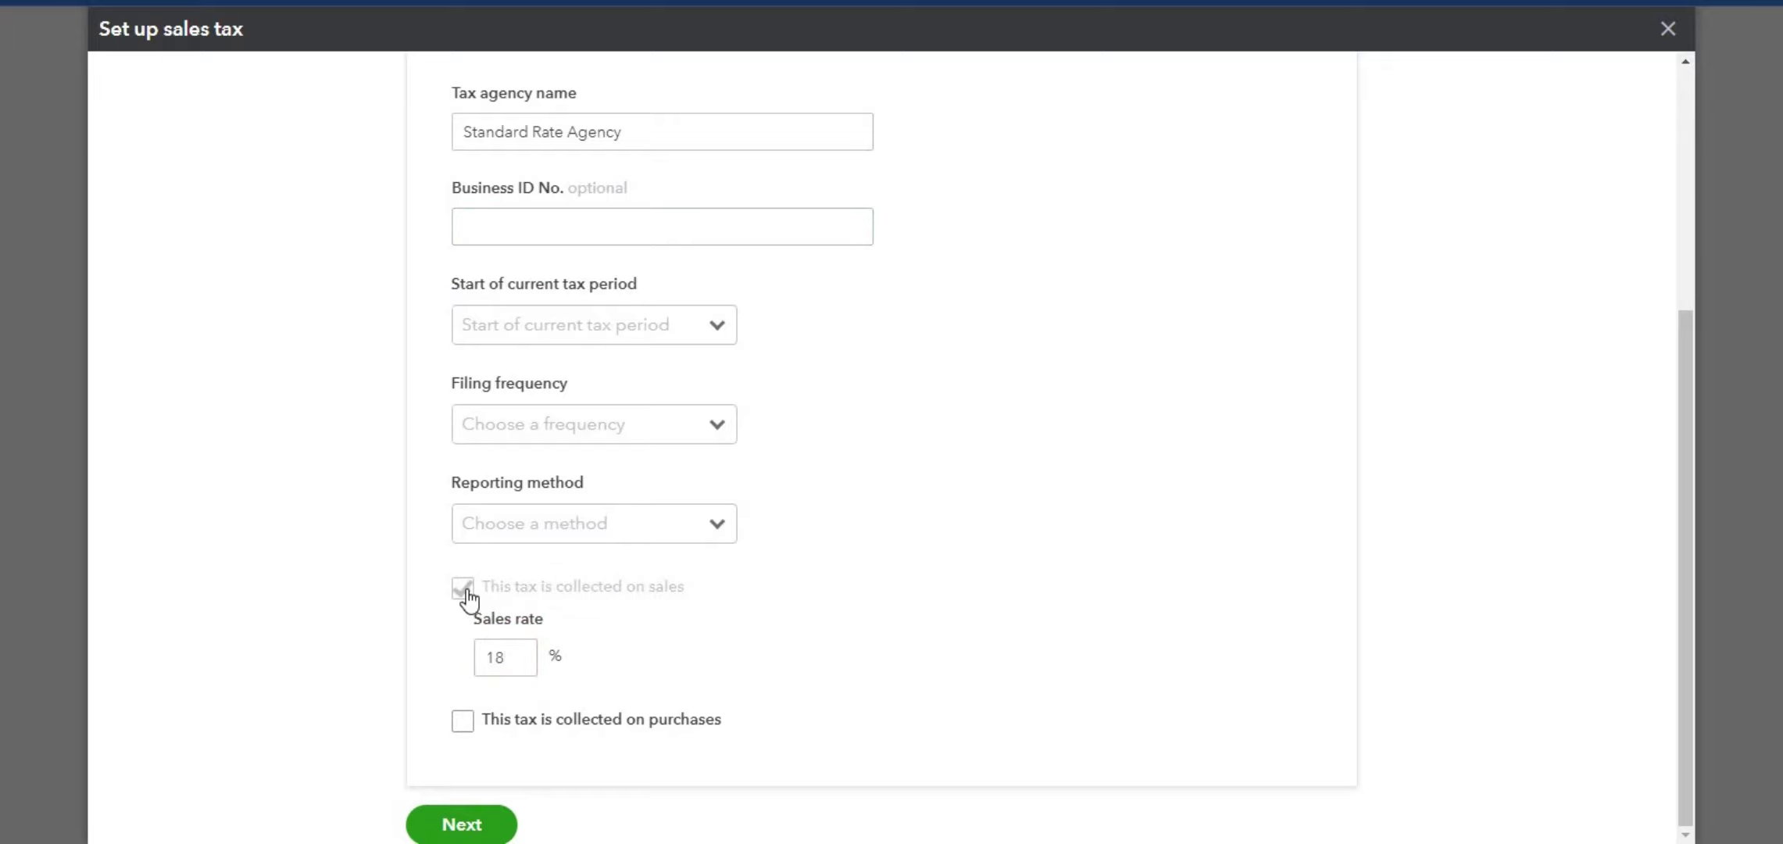
- Make the tax also collected on purchases at an 18% purchase rate and mark the purchase tax as reclaimable
left_click(463, 721)
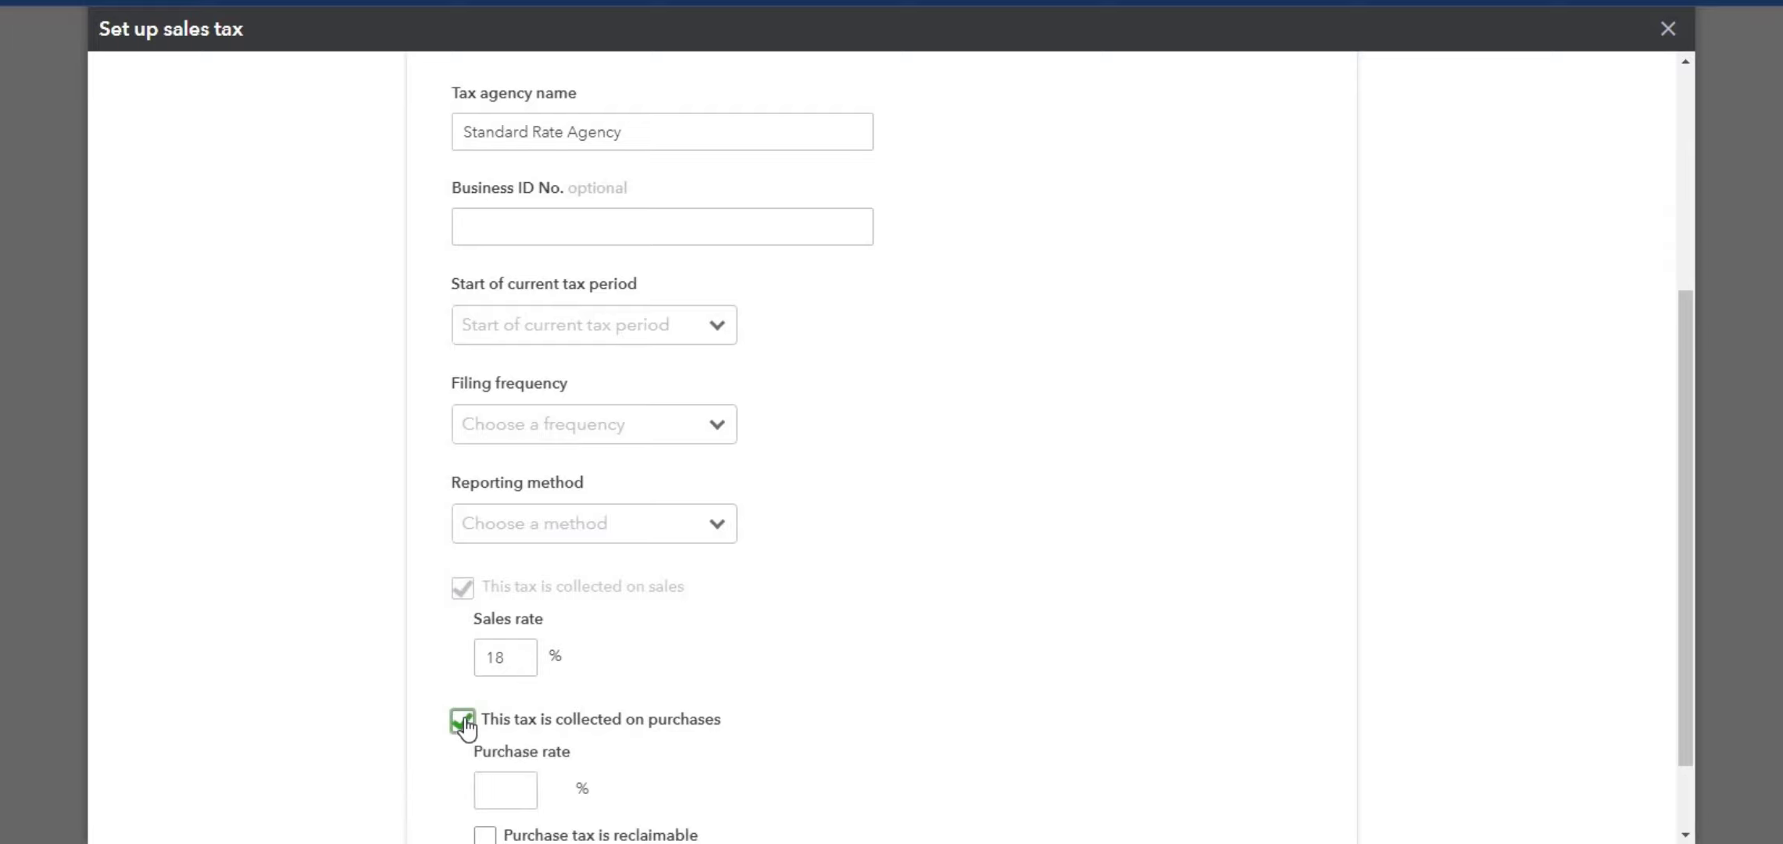
scroll(469, 727, "down", 1)
left_click(485, 692)
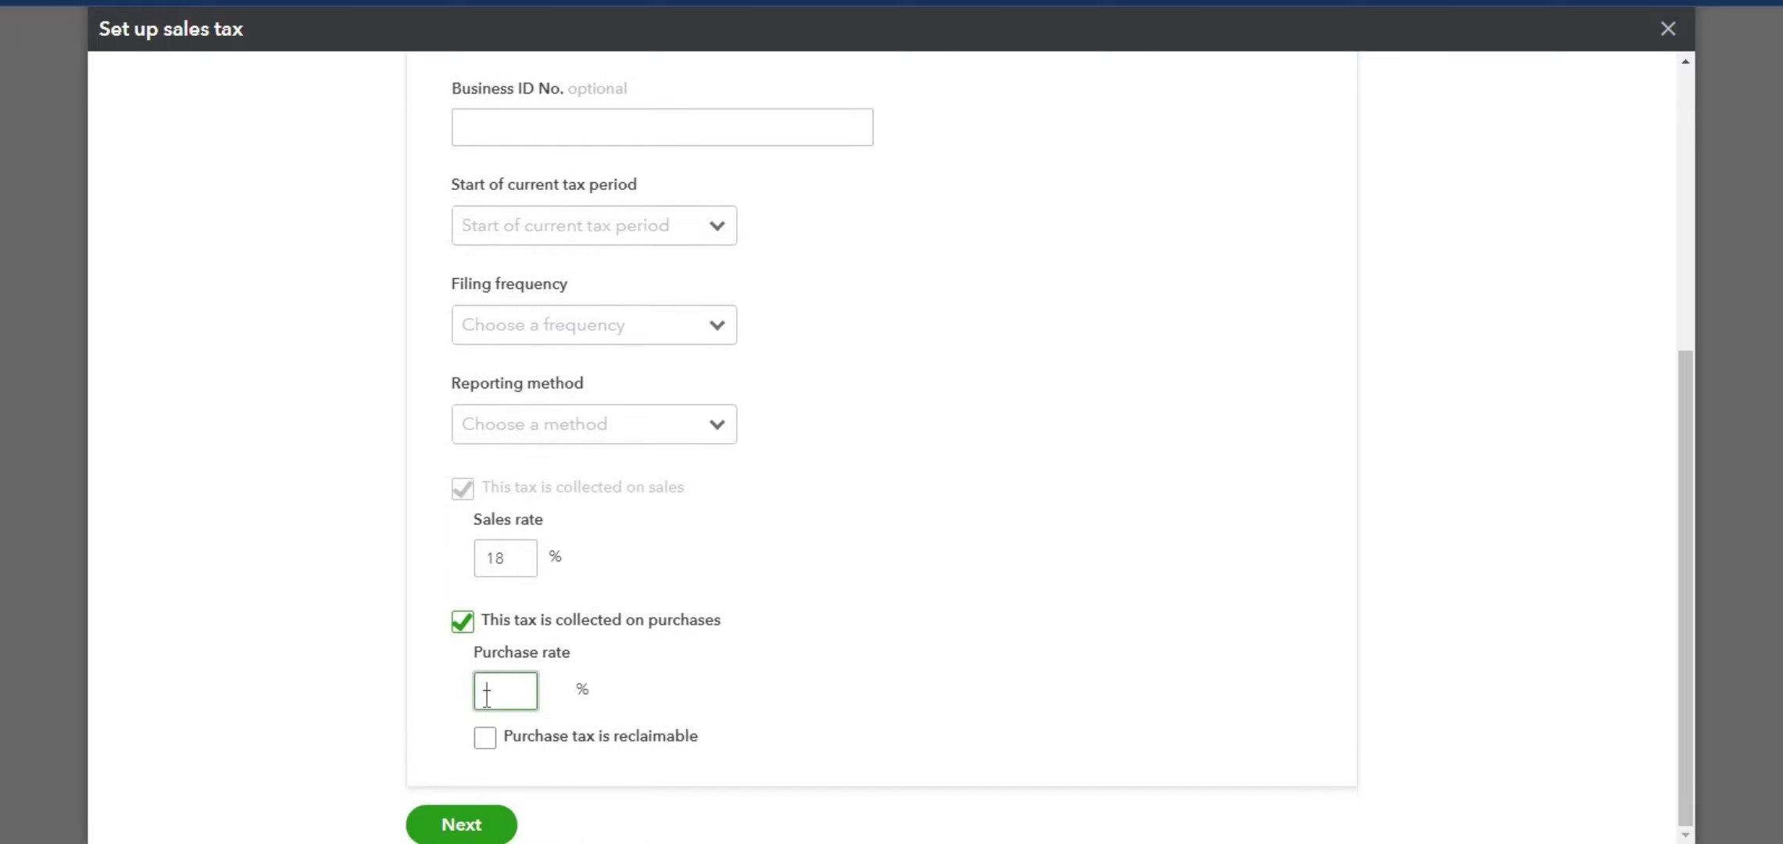
type("18")
left_click(484, 737)
scroll(645, 720, "up", 2)
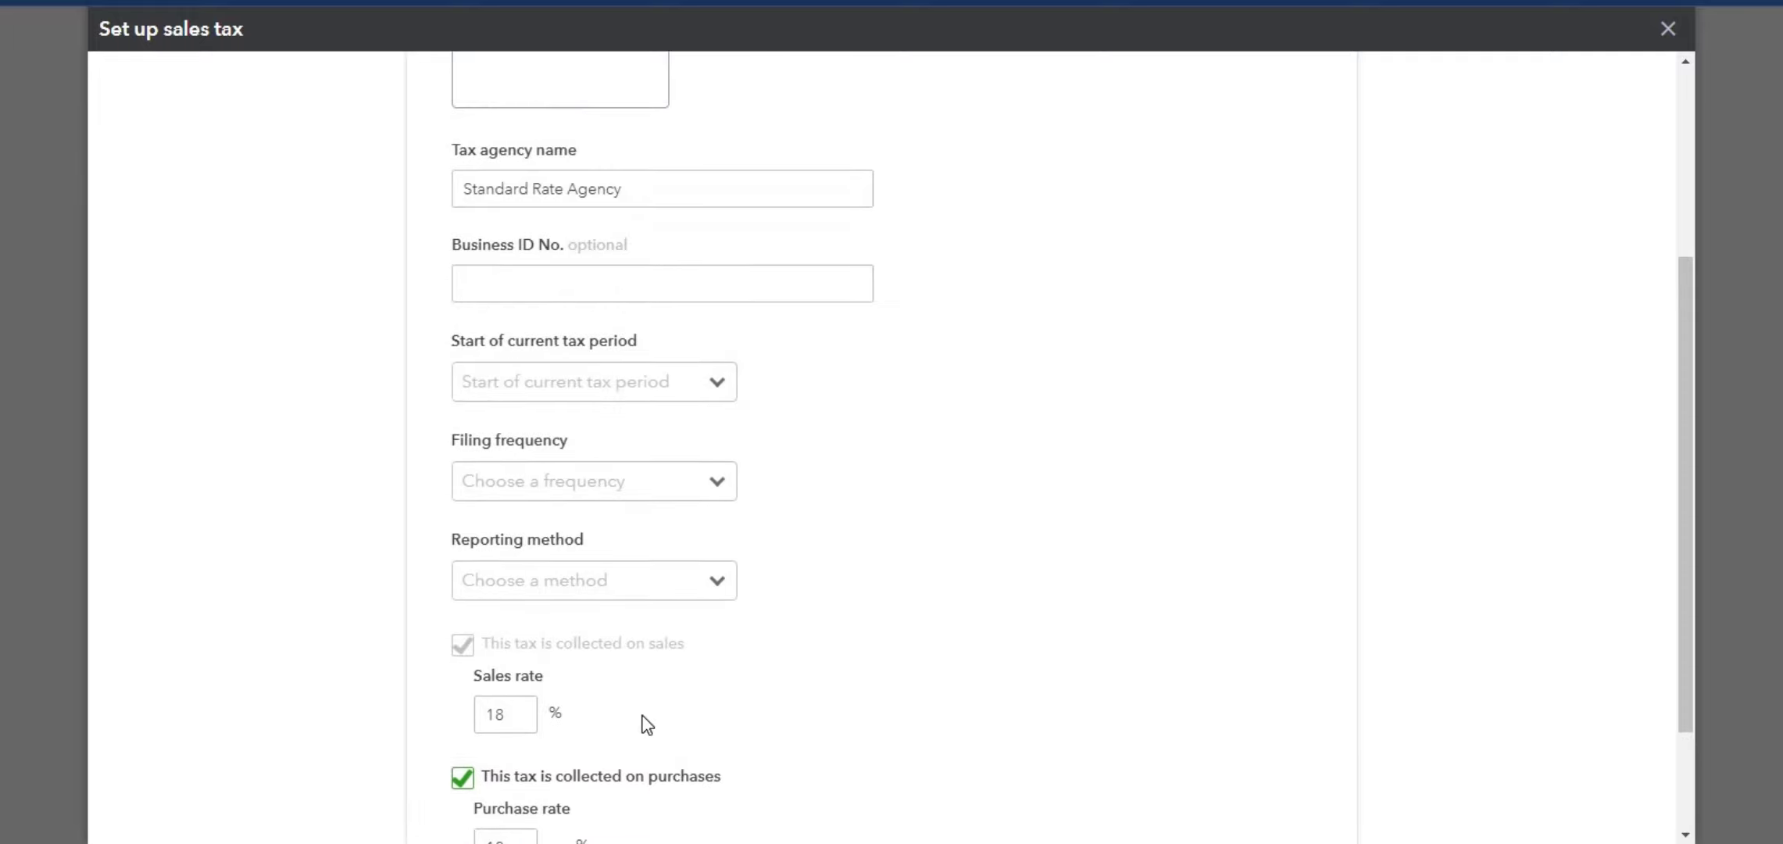
- Complete the tax setup with September as the current period start, Monthly filing frequency and the Cash reporting method
scroll(645, 720, "down", 2)
left_click(484, 820)
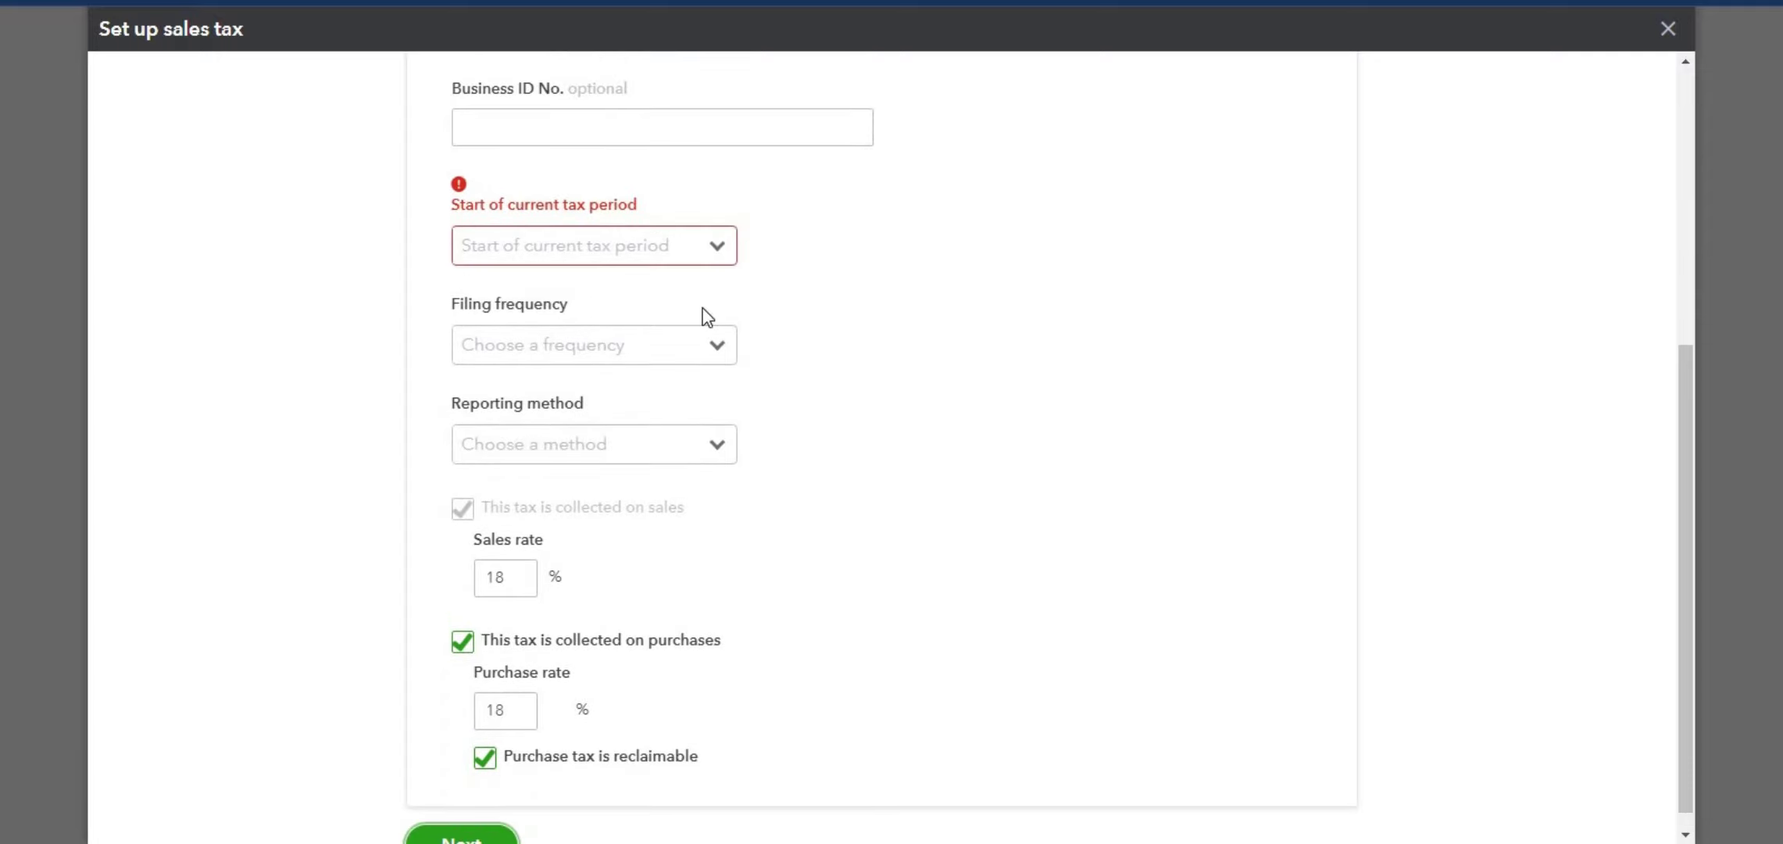
scroll(721, 247, "up", 1)
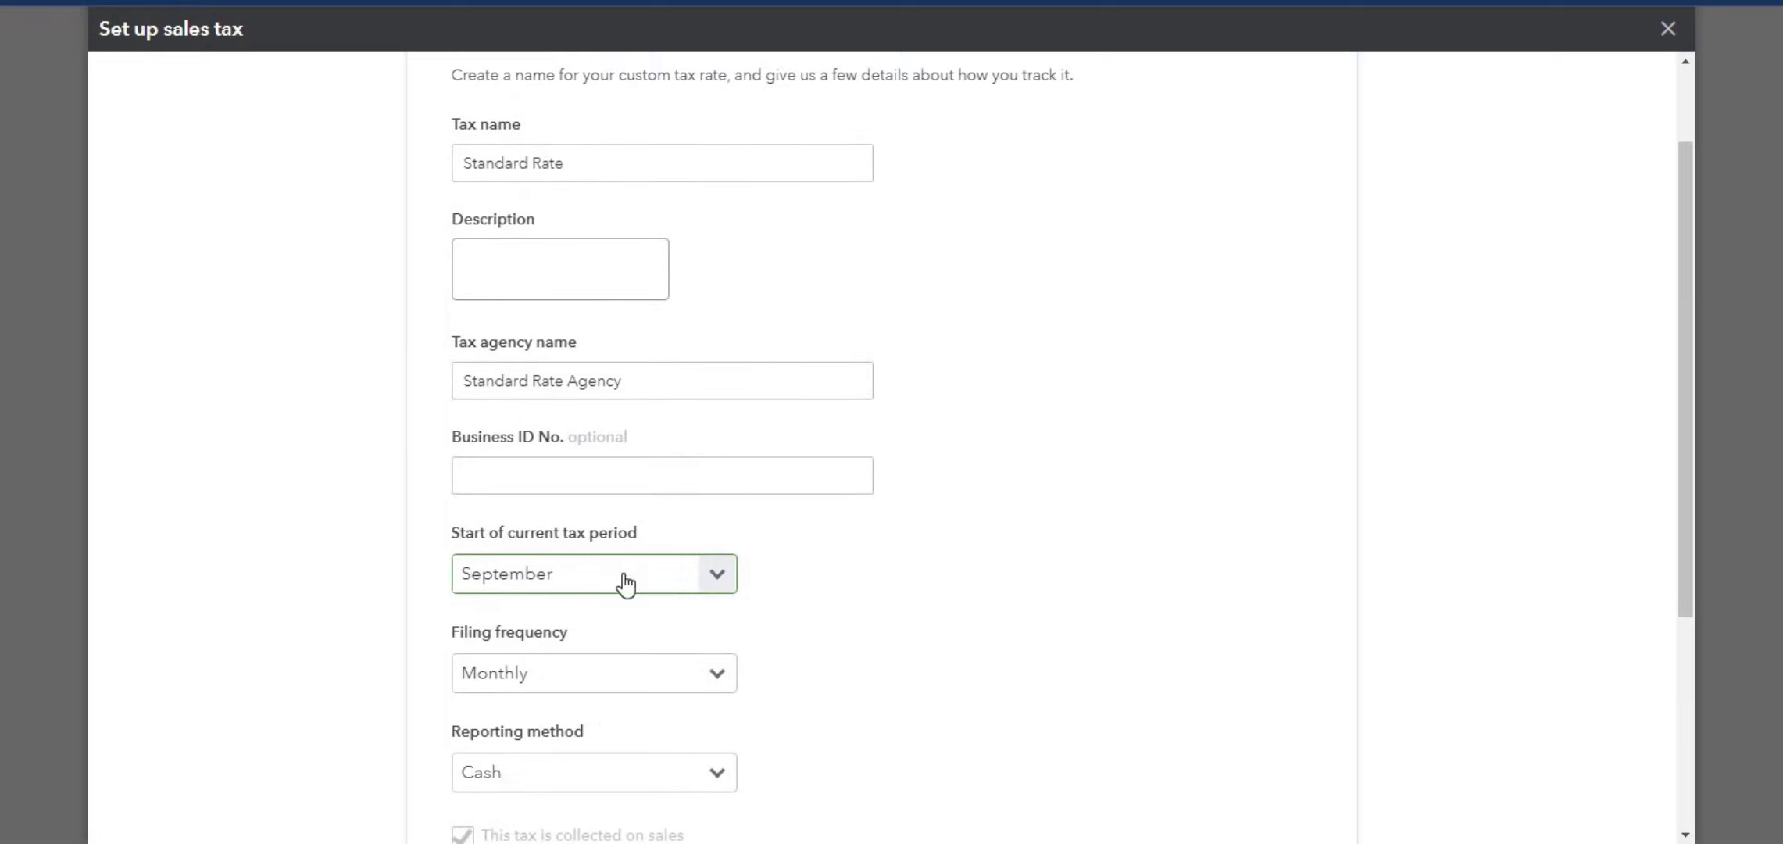
scroll(662, 578, "down", 1)
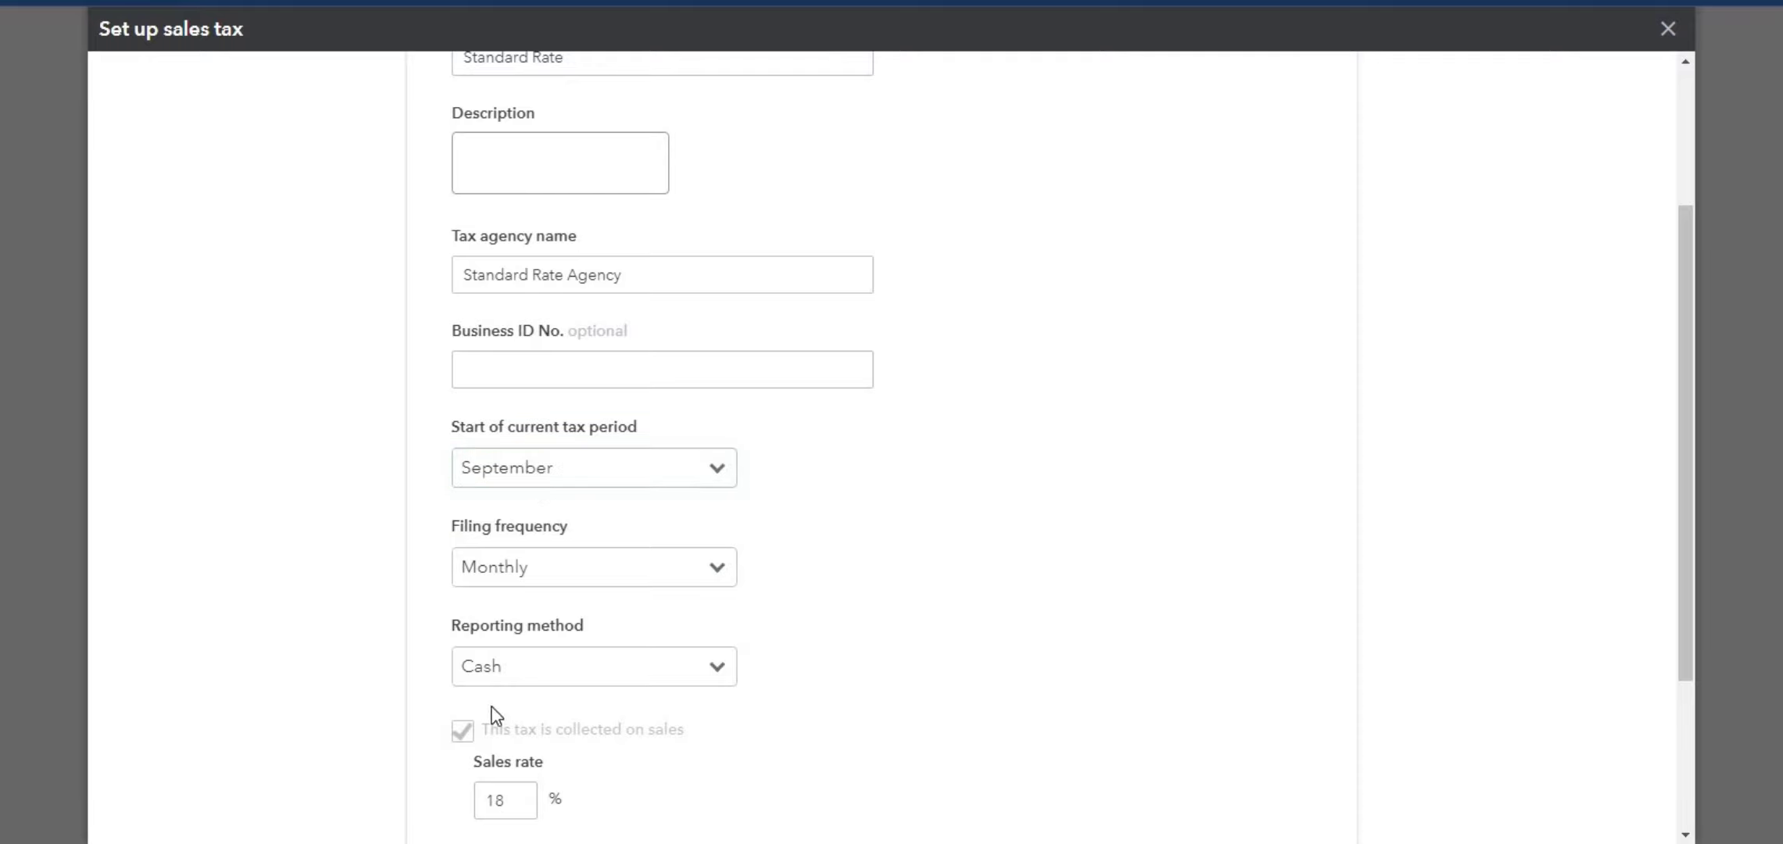
scroll(569, 538, "down", 2)
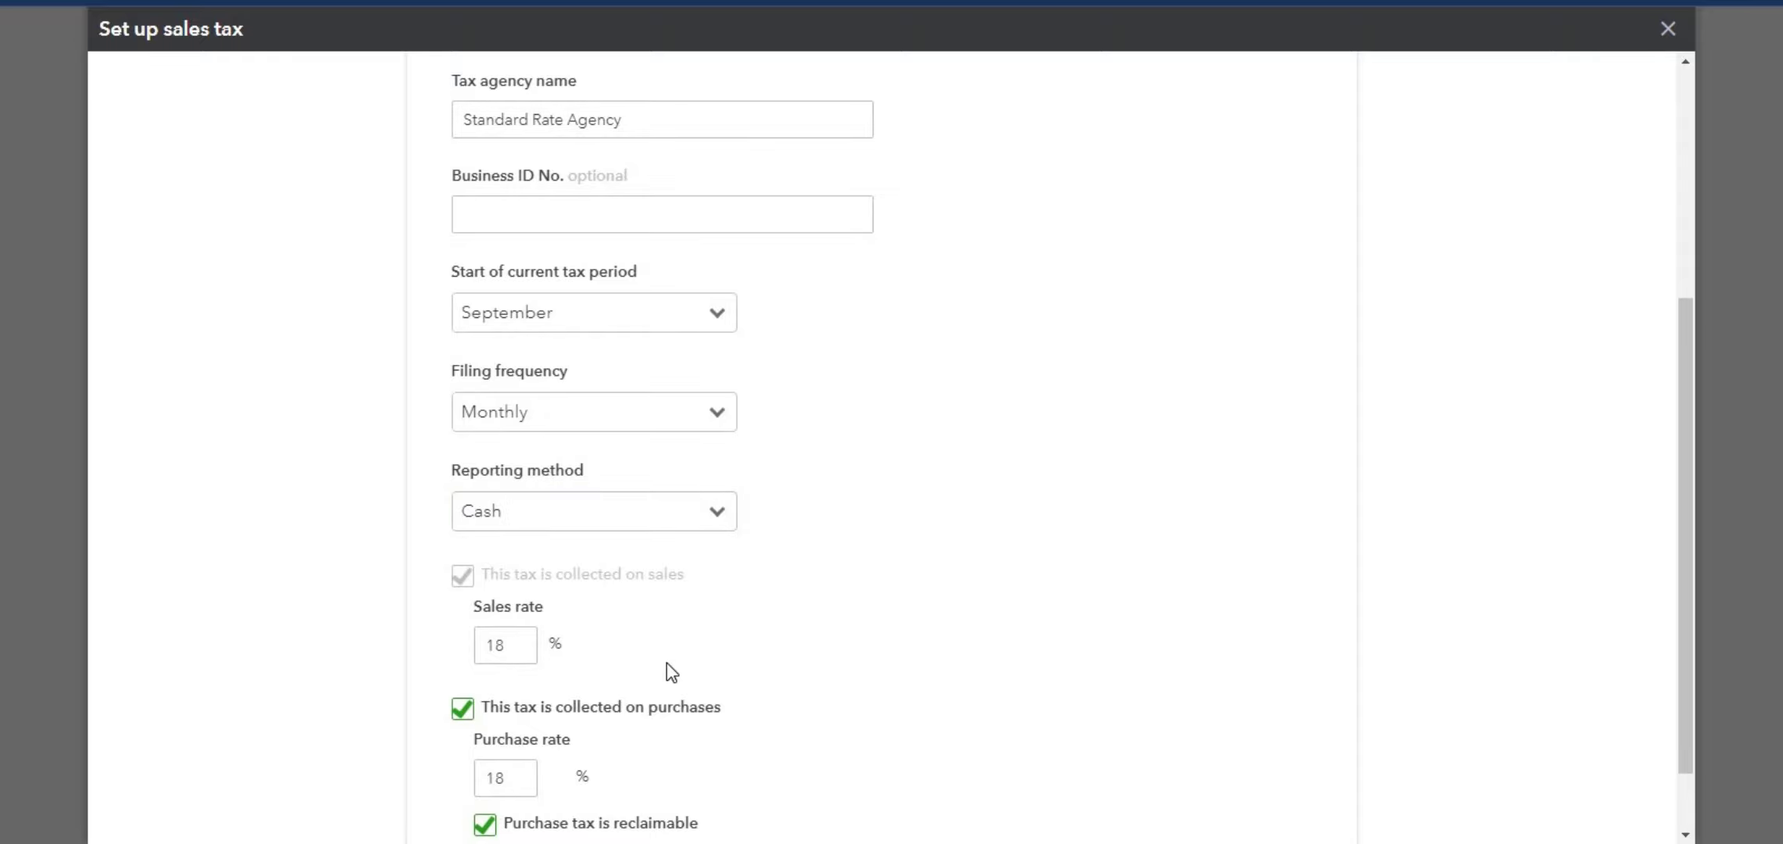
scroll(666, 663, "down", 1)
left_click(457, 824)
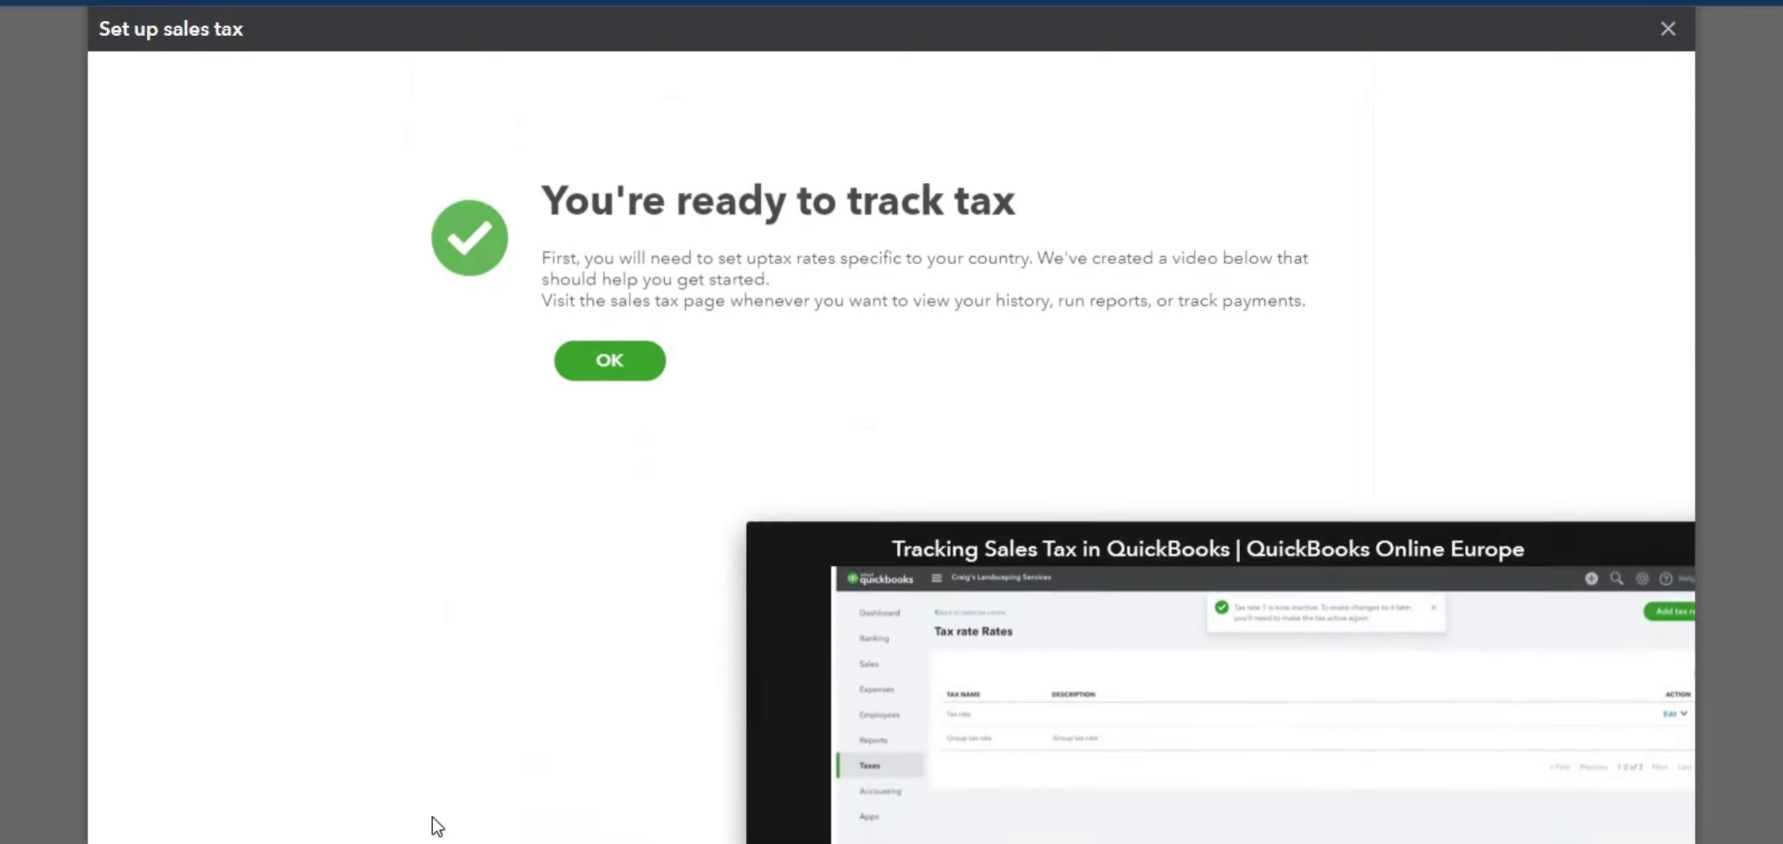
left_click(608, 320)
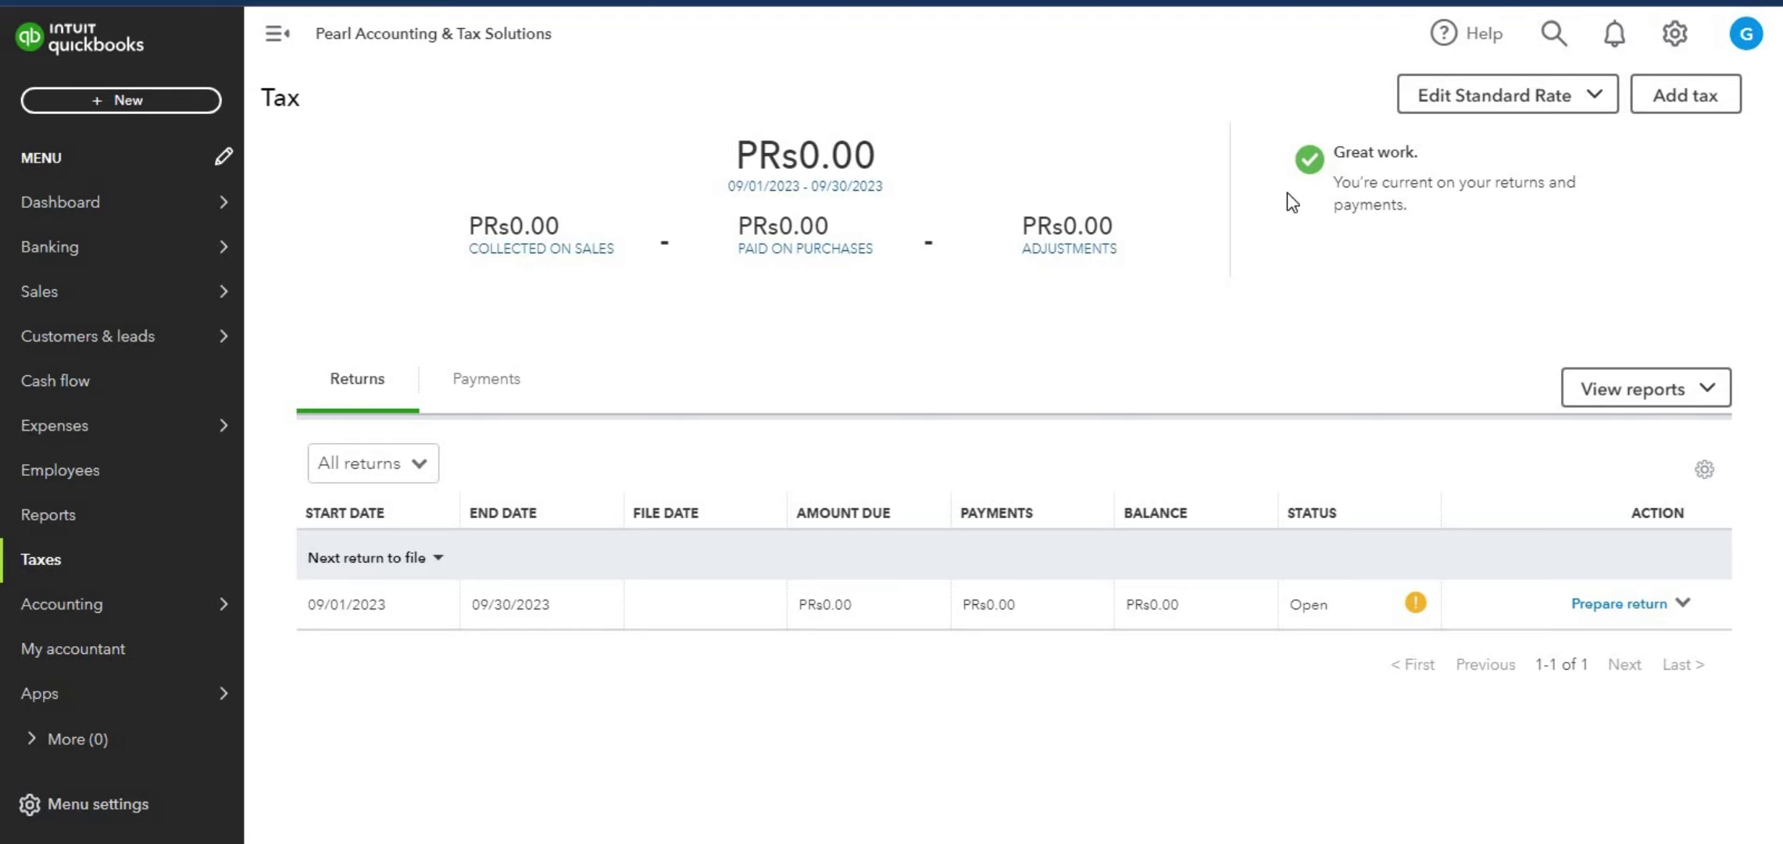
- Add another tax rate named PRA under the Standard Rate agency, applied to sales at 5%
left_click(1670, 93)
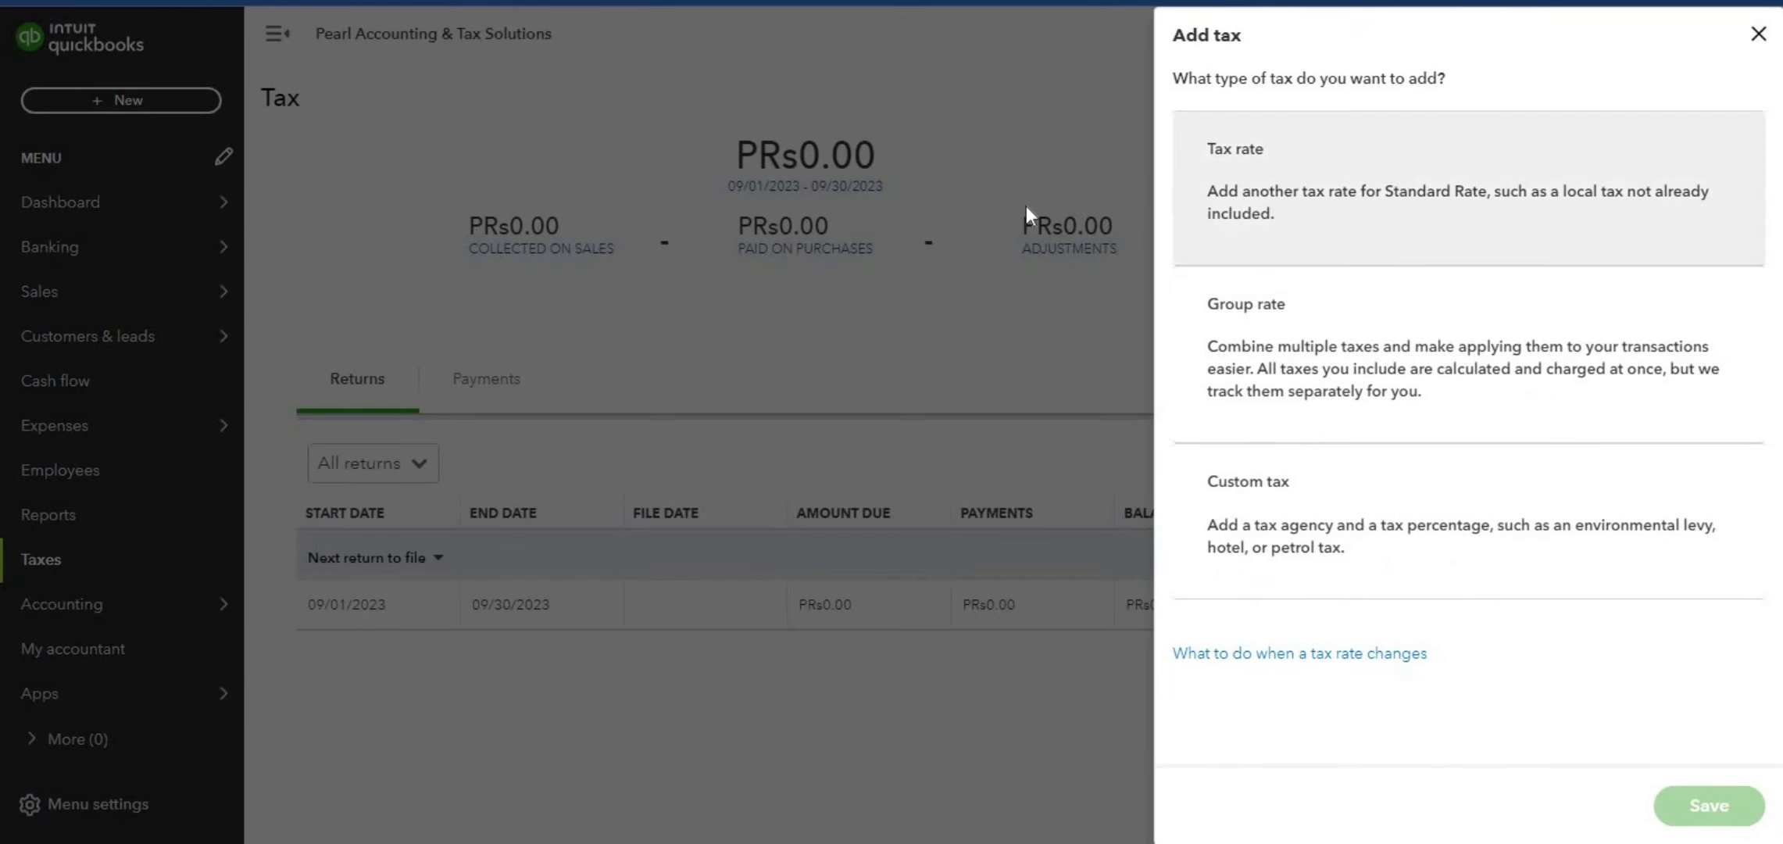
left_click(1285, 202)
left_click(1293, 293)
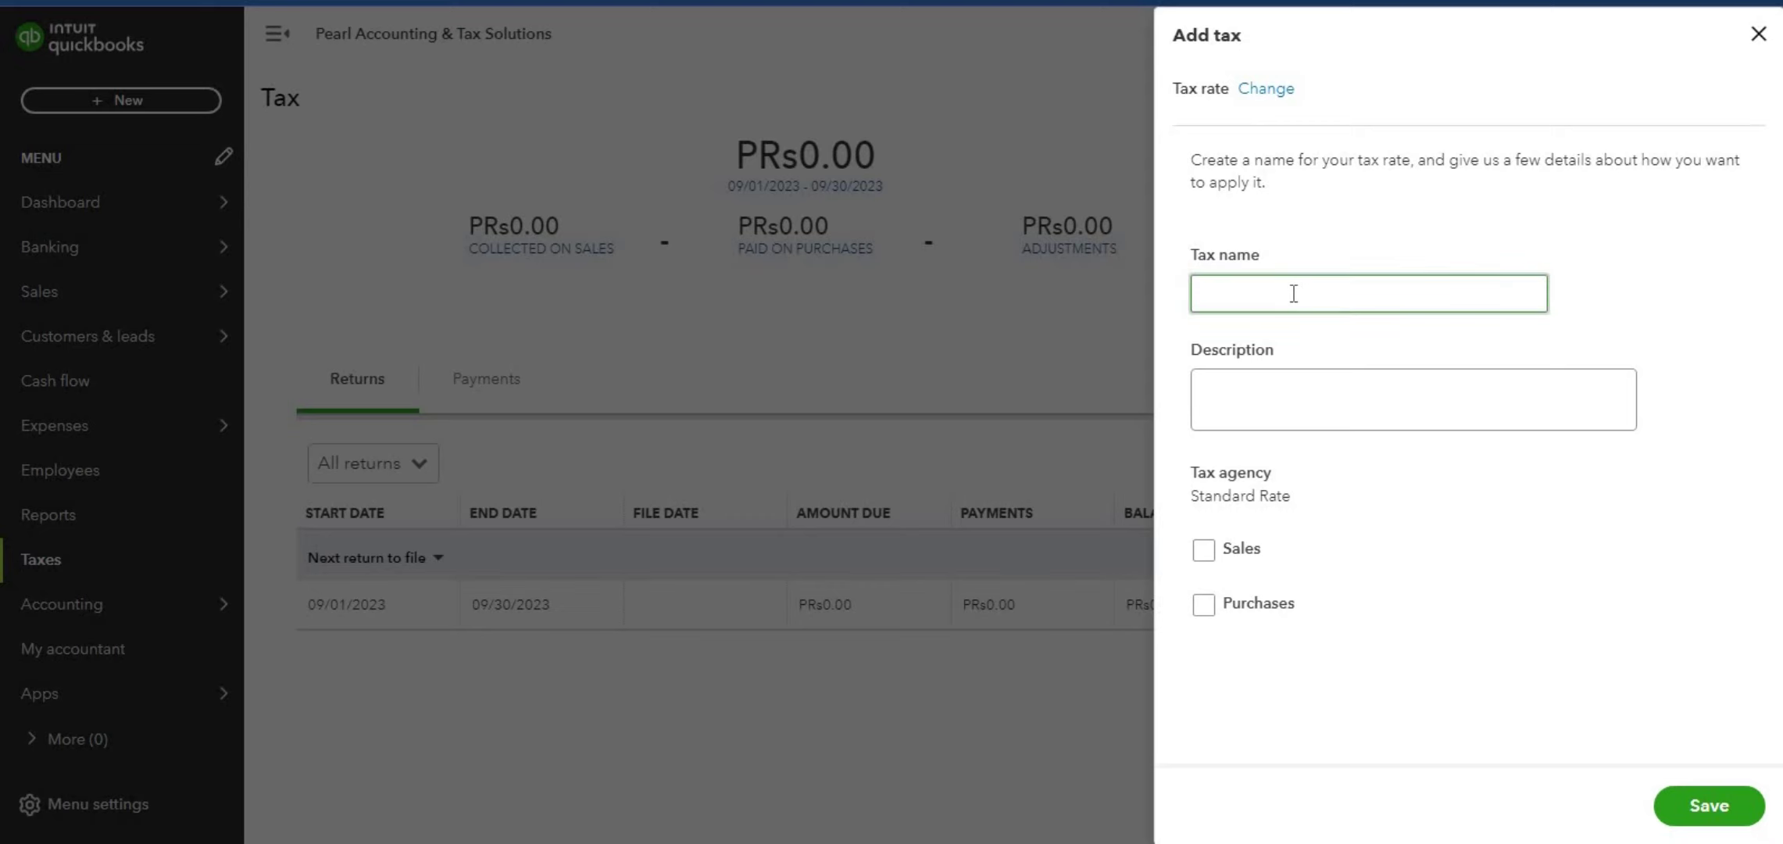
type("PRA")
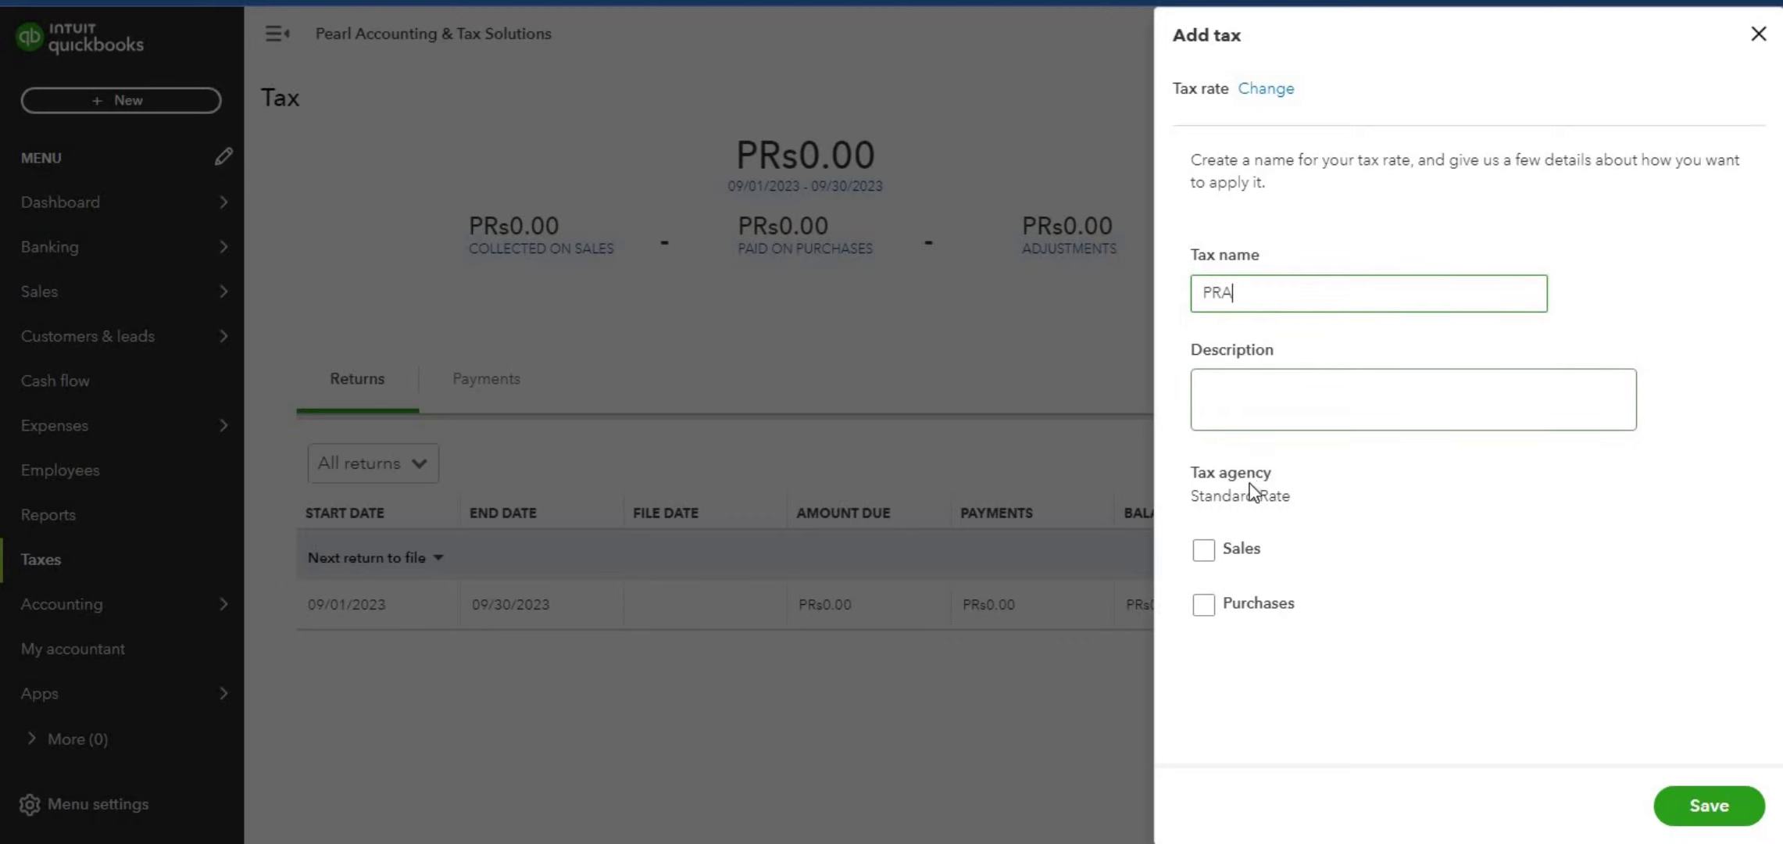
left_click(1204, 550)
left_click(1218, 632)
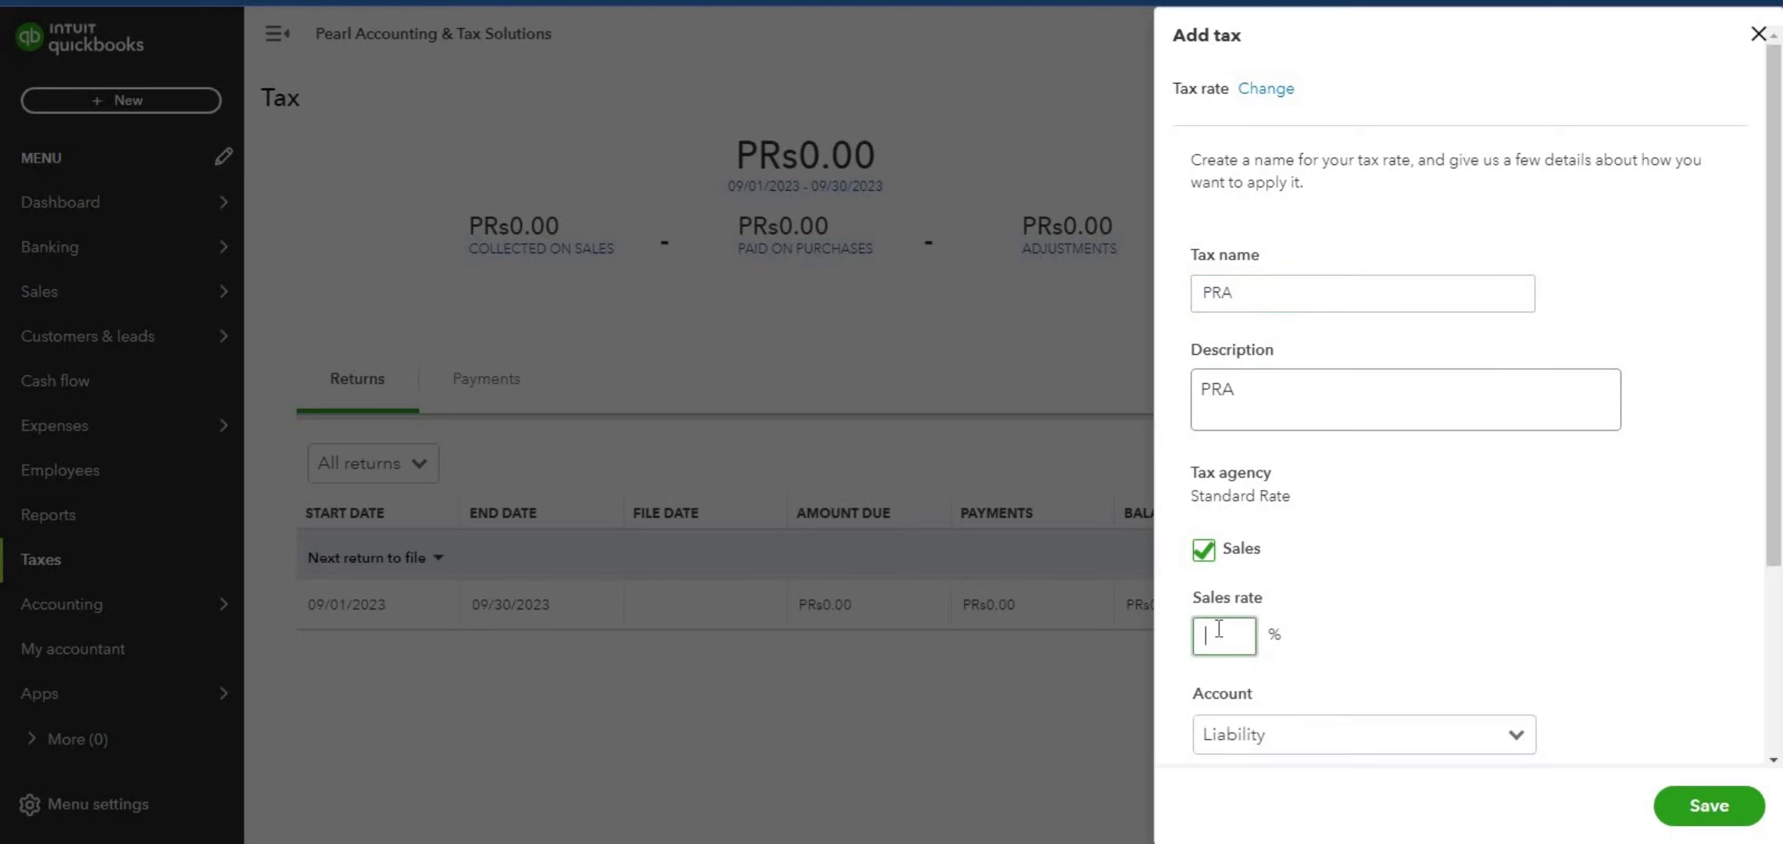
type("5")
- Apply the PRA tax rate to purchases at 5% as well and save it
scroll(1256, 593, "down", 2)
scroll(1414, 609, "down", 2)
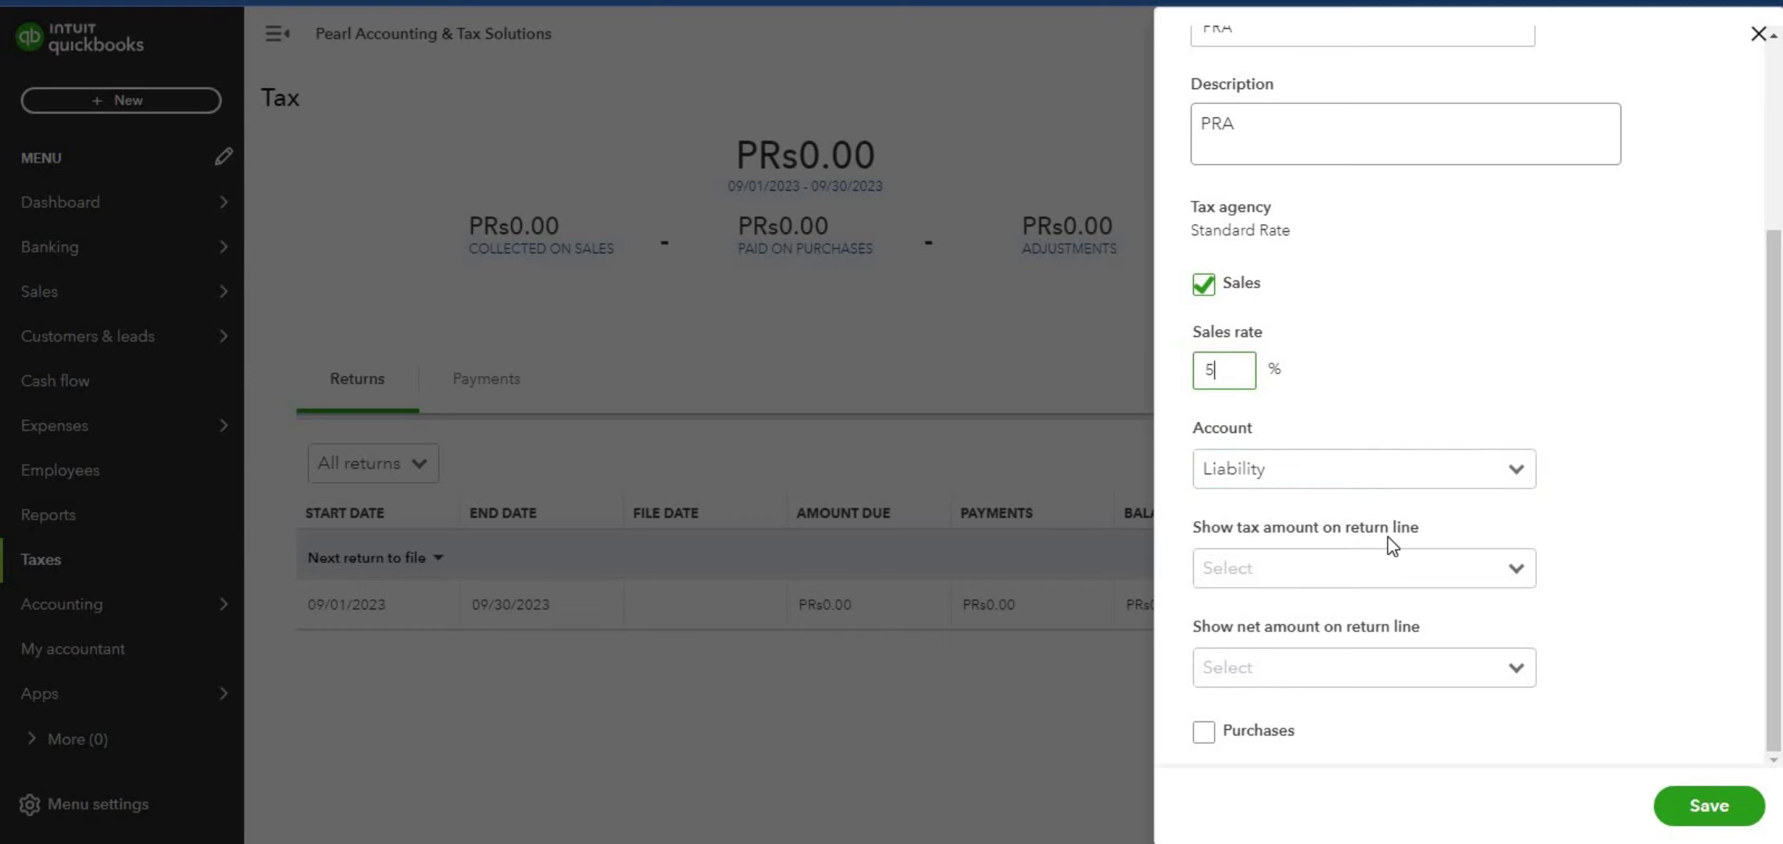
left_click(1218, 718)
left_click(1217, 728)
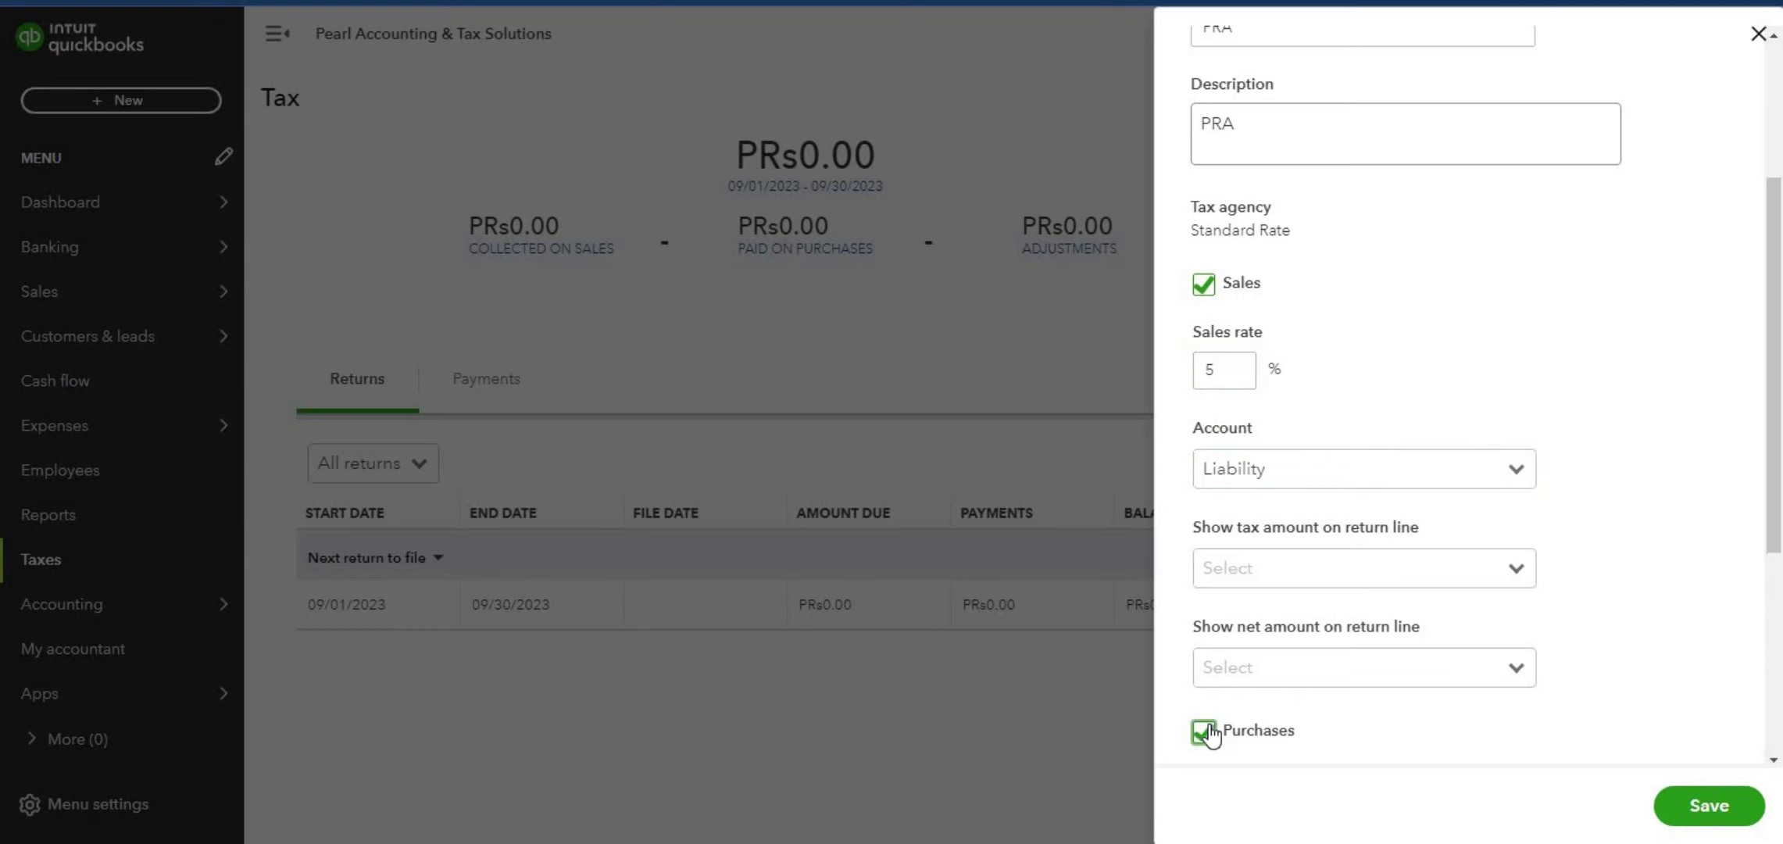
scroll(1215, 730, "down", 4)
left_click(1216, 492)
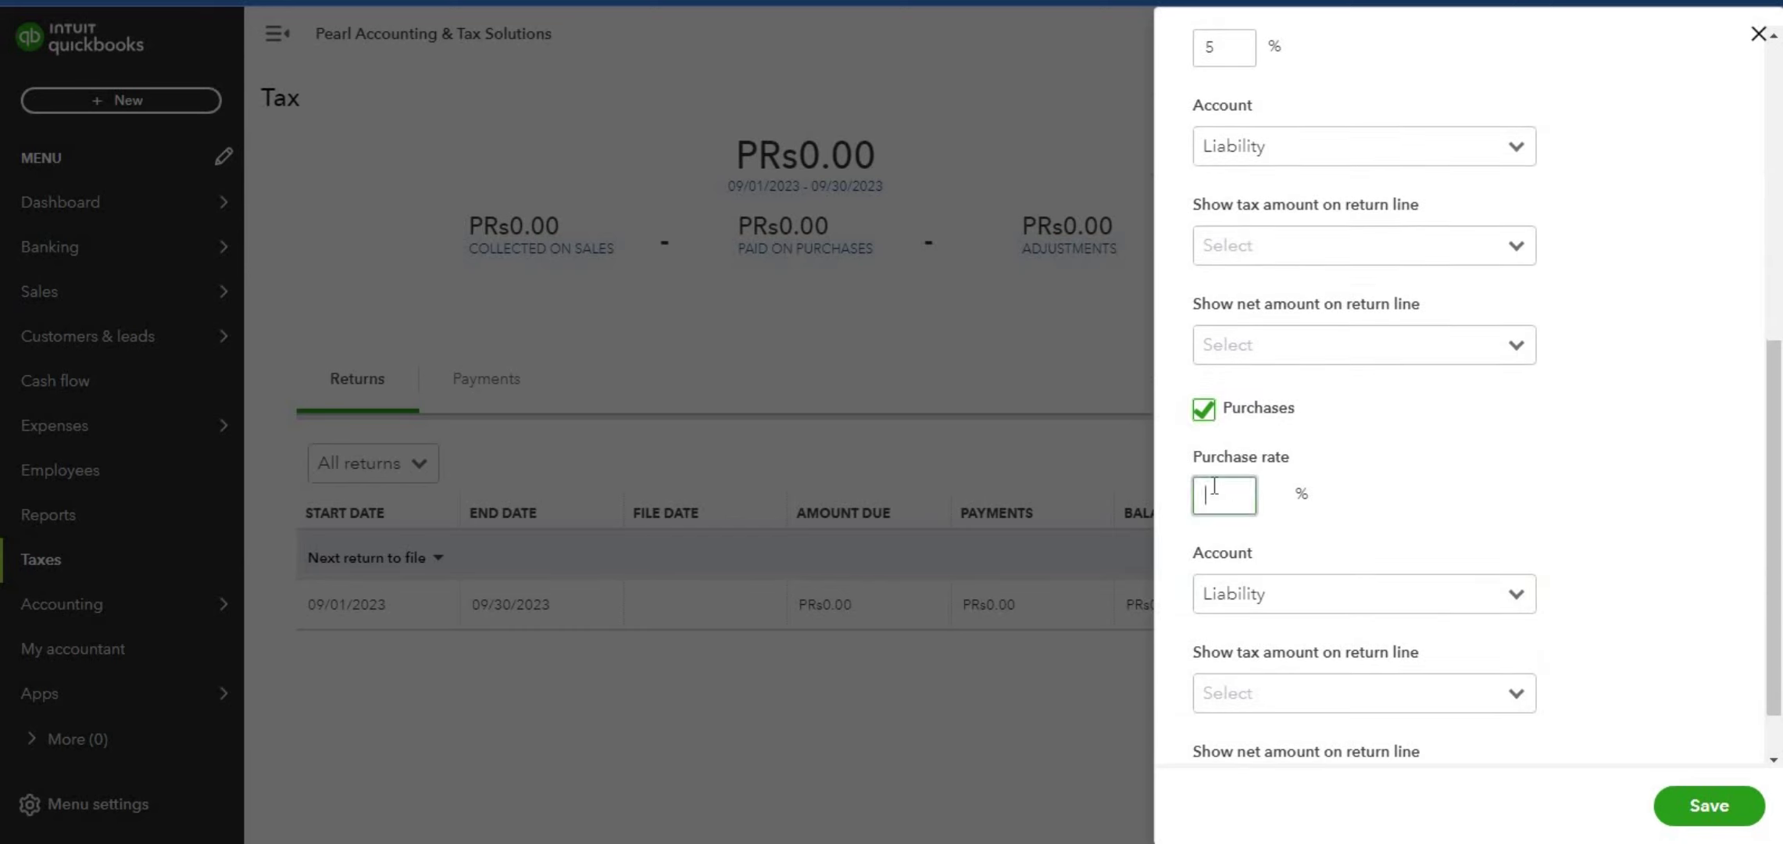
type("5")
left_click(1680, 808)
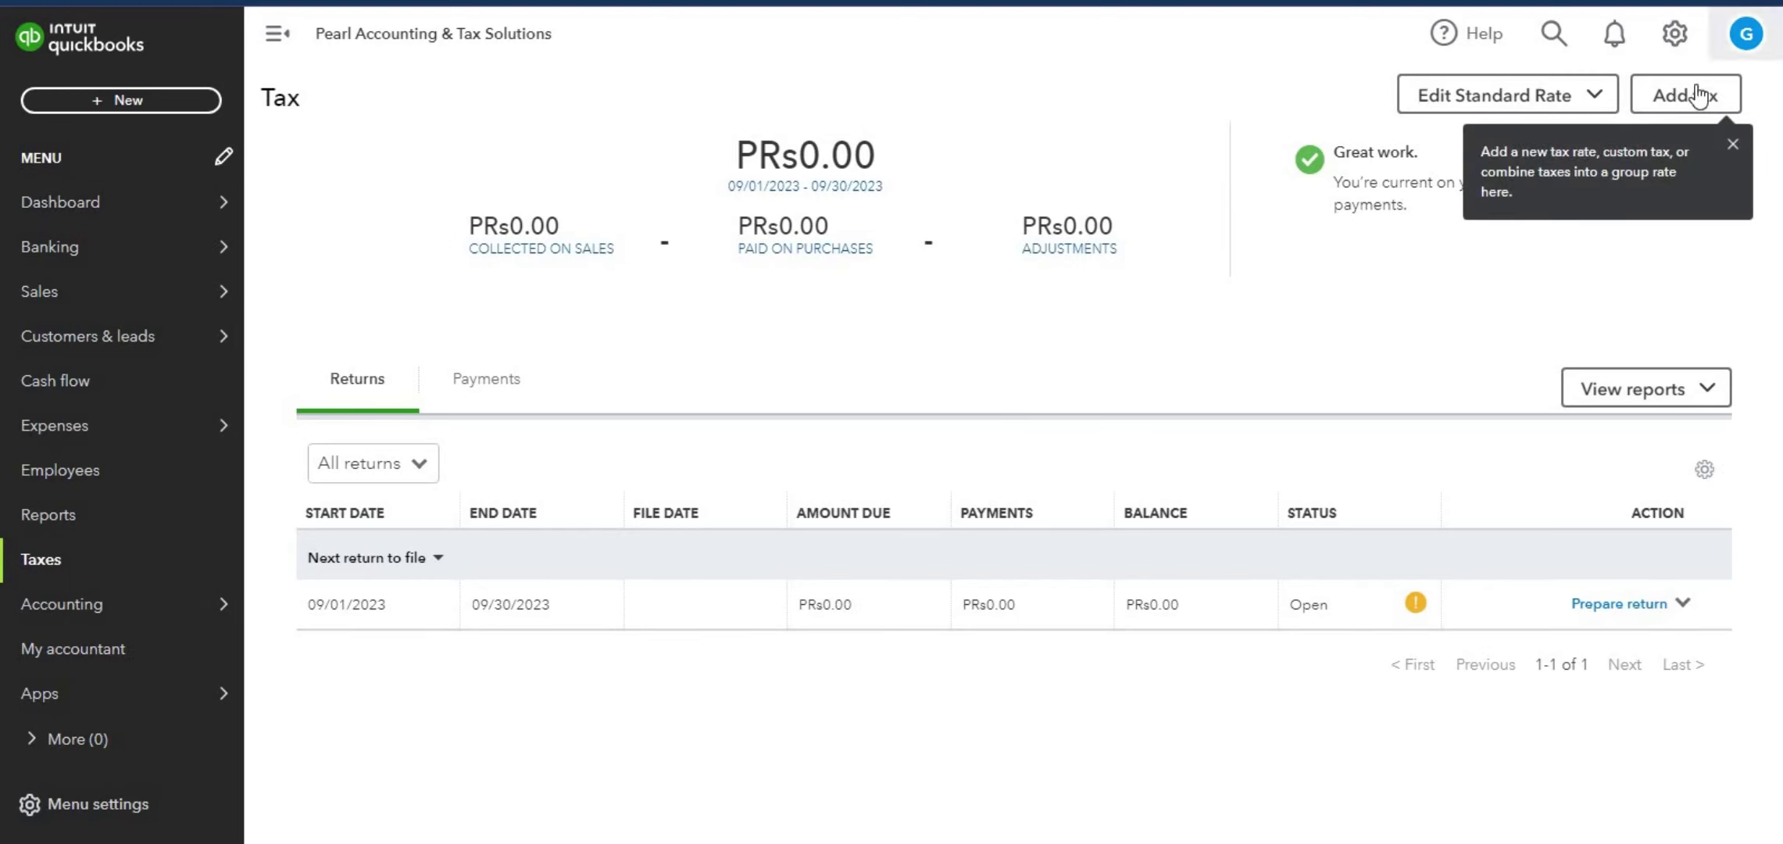
- Start adding another tax rate and name it Zero Item
left_click(1689, 107)
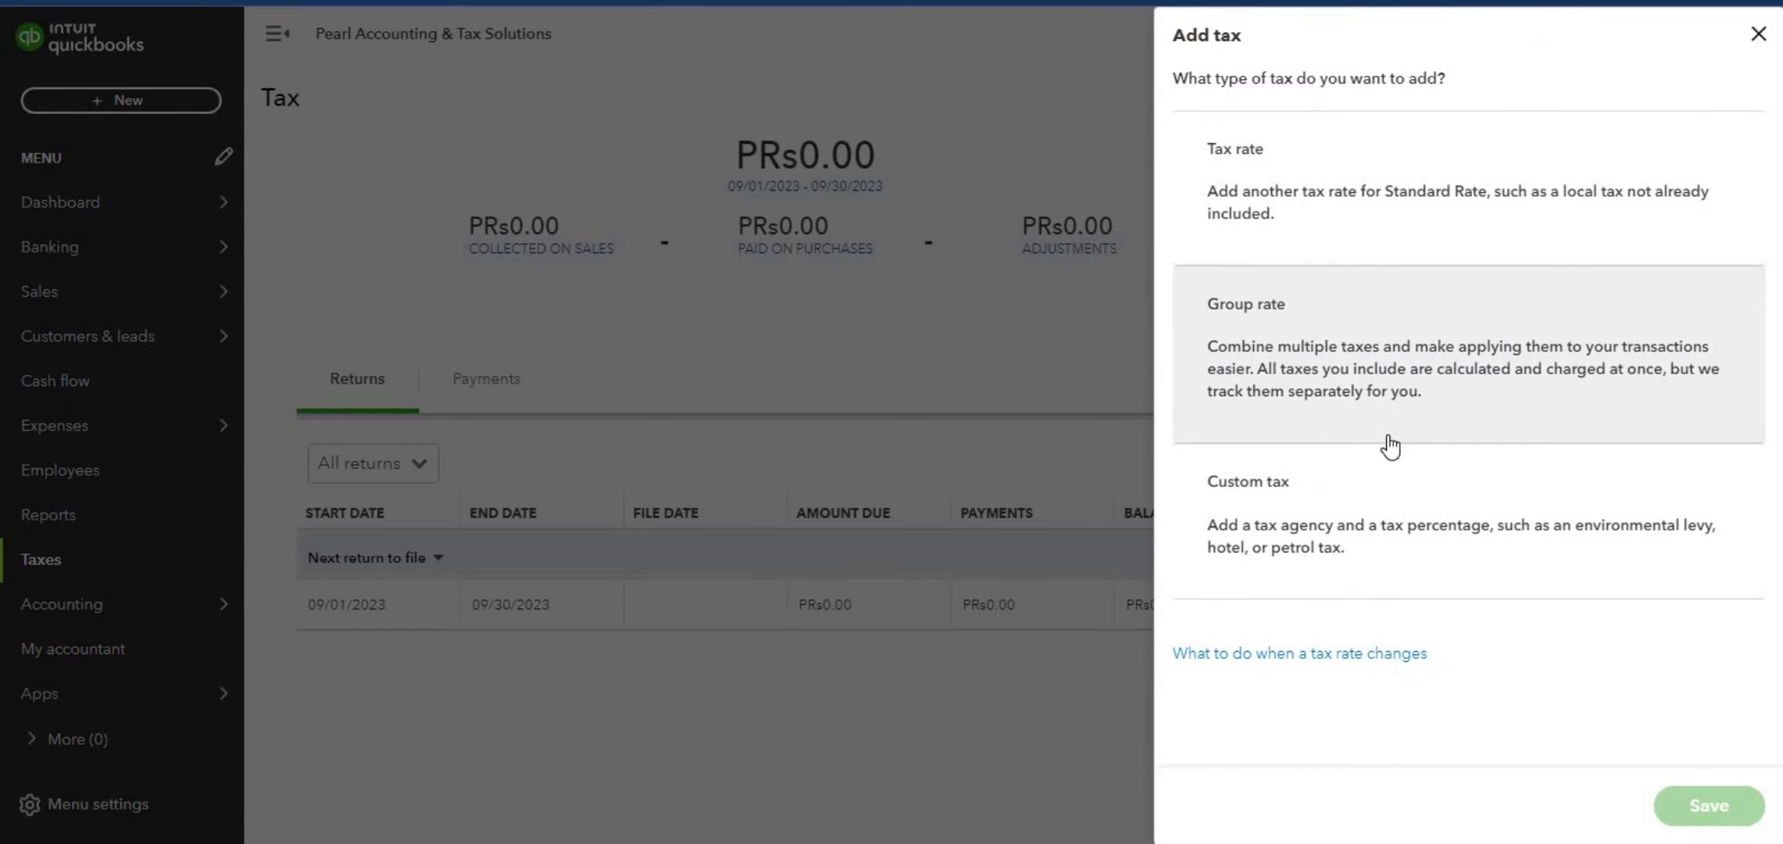
left_click(1278, 221)
left_click(1271, 298)
type("z")
key("BackSpace")
type("Zero ")
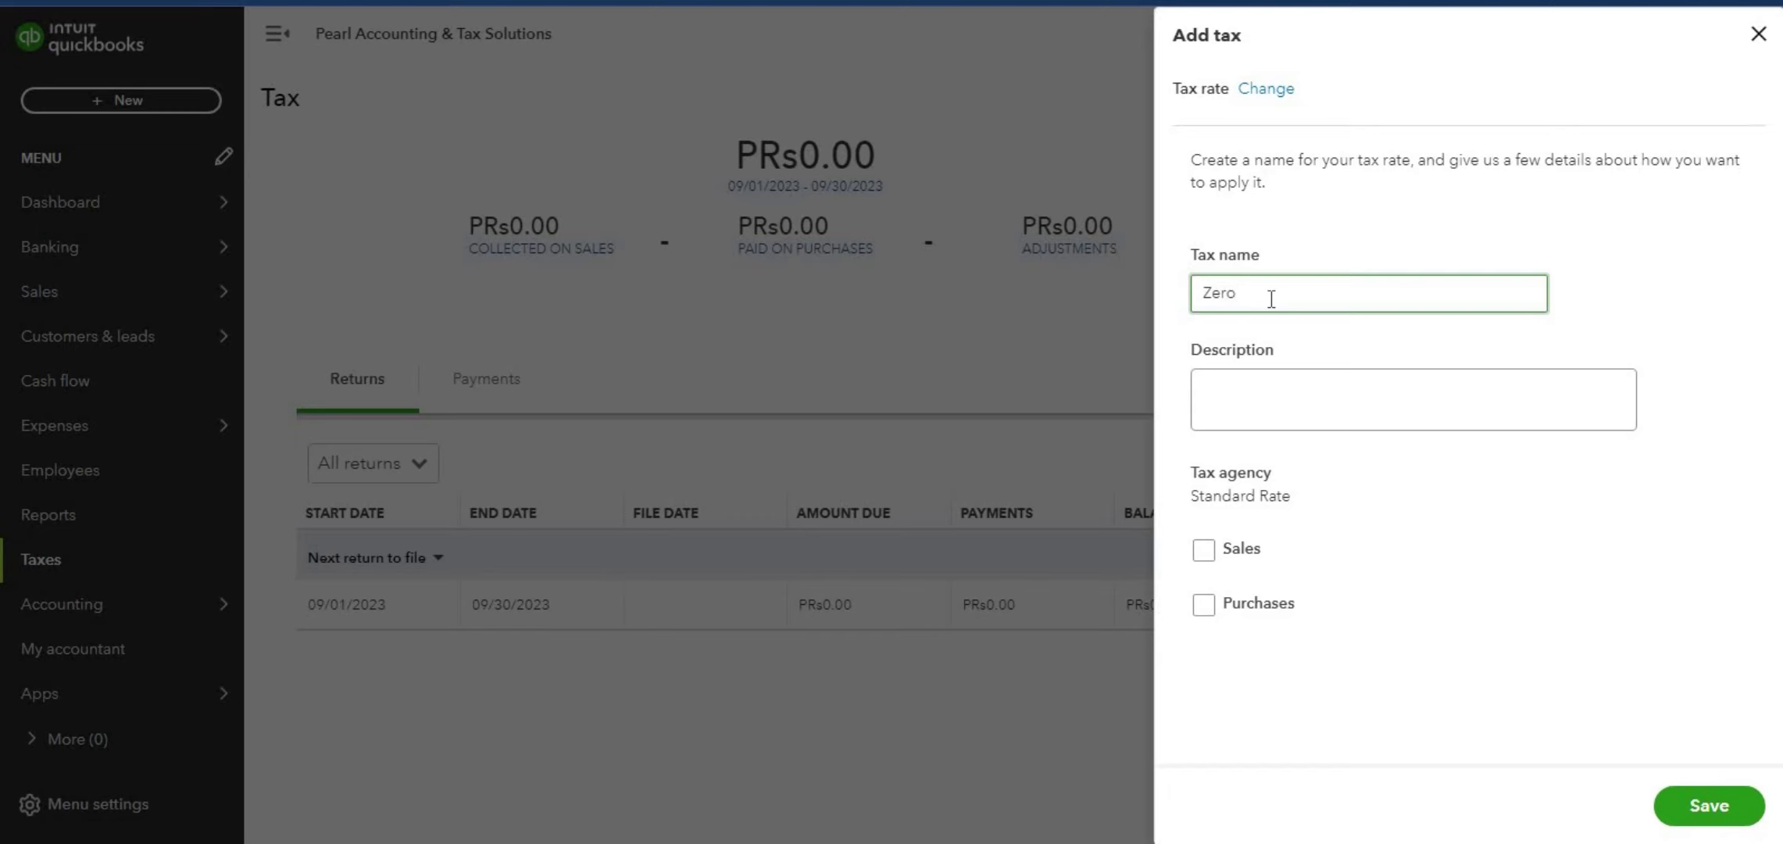
type("Item")
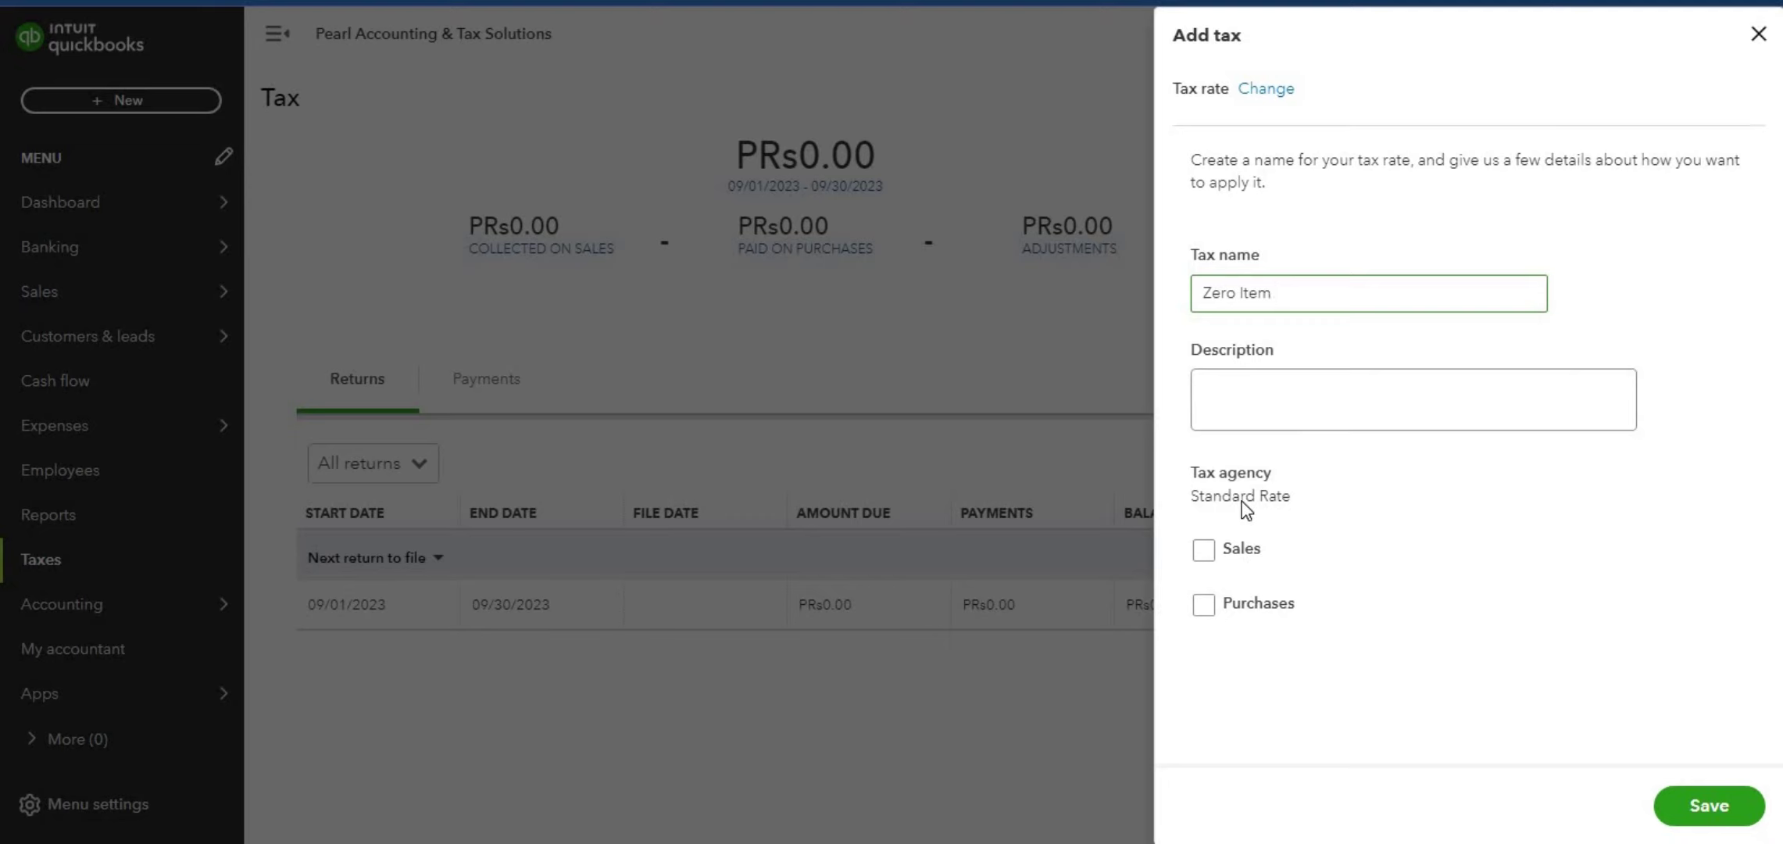
- Apply the Zero Item rate to both sales and purchases, with each rate set to 0%
left_click(1204, 549)
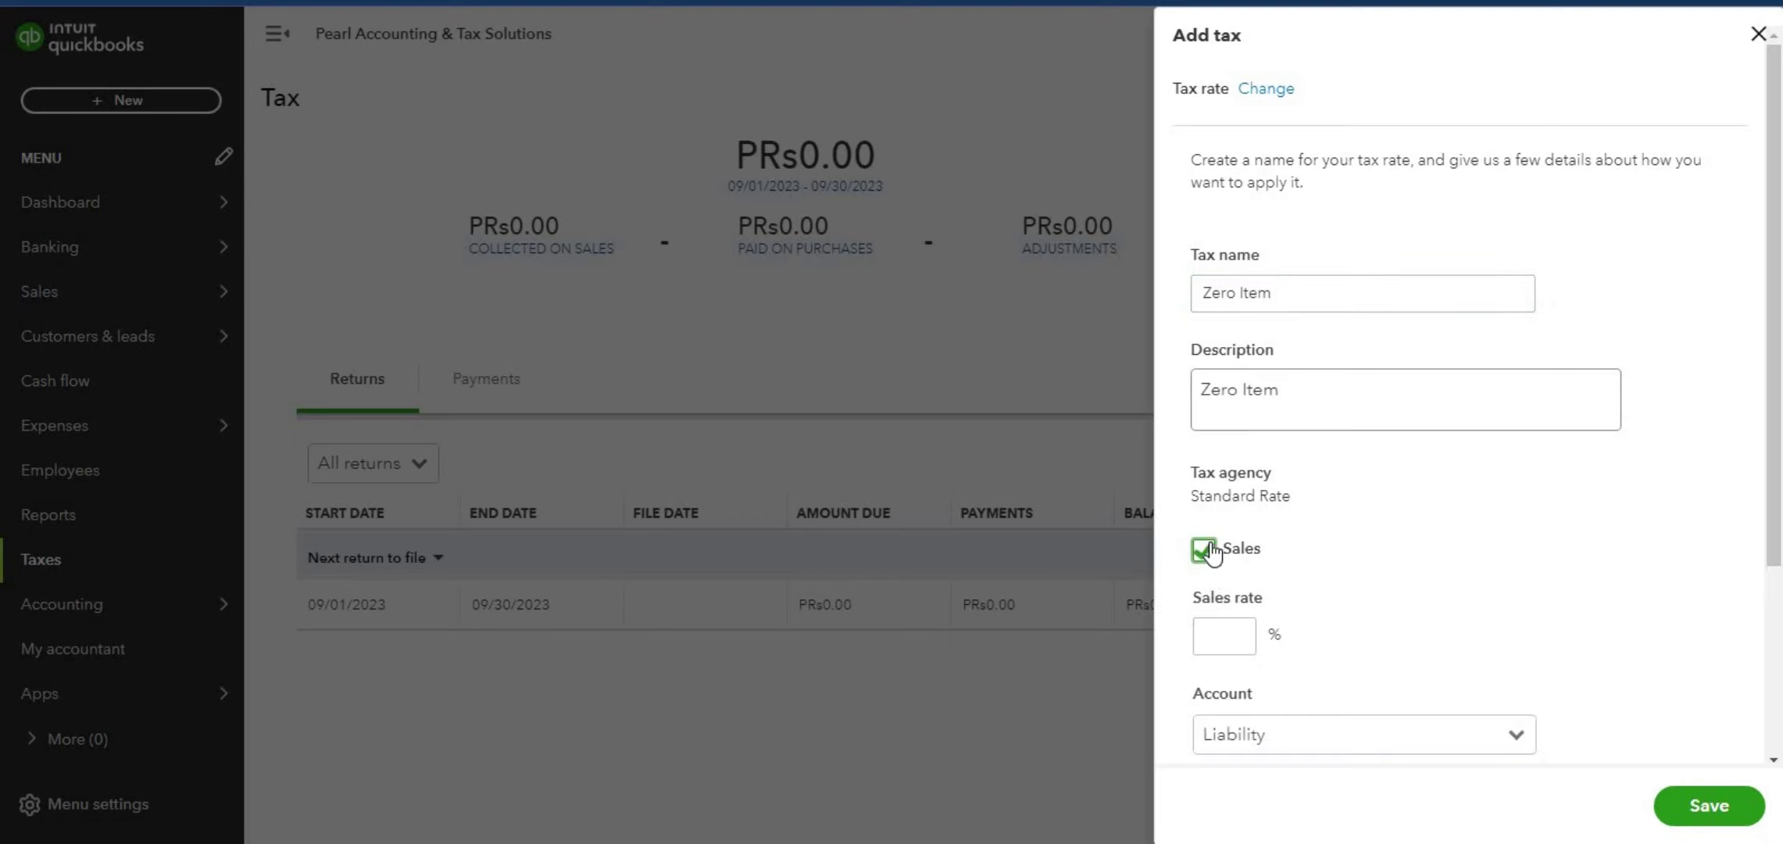
left_click(1225, 631)
type("0")
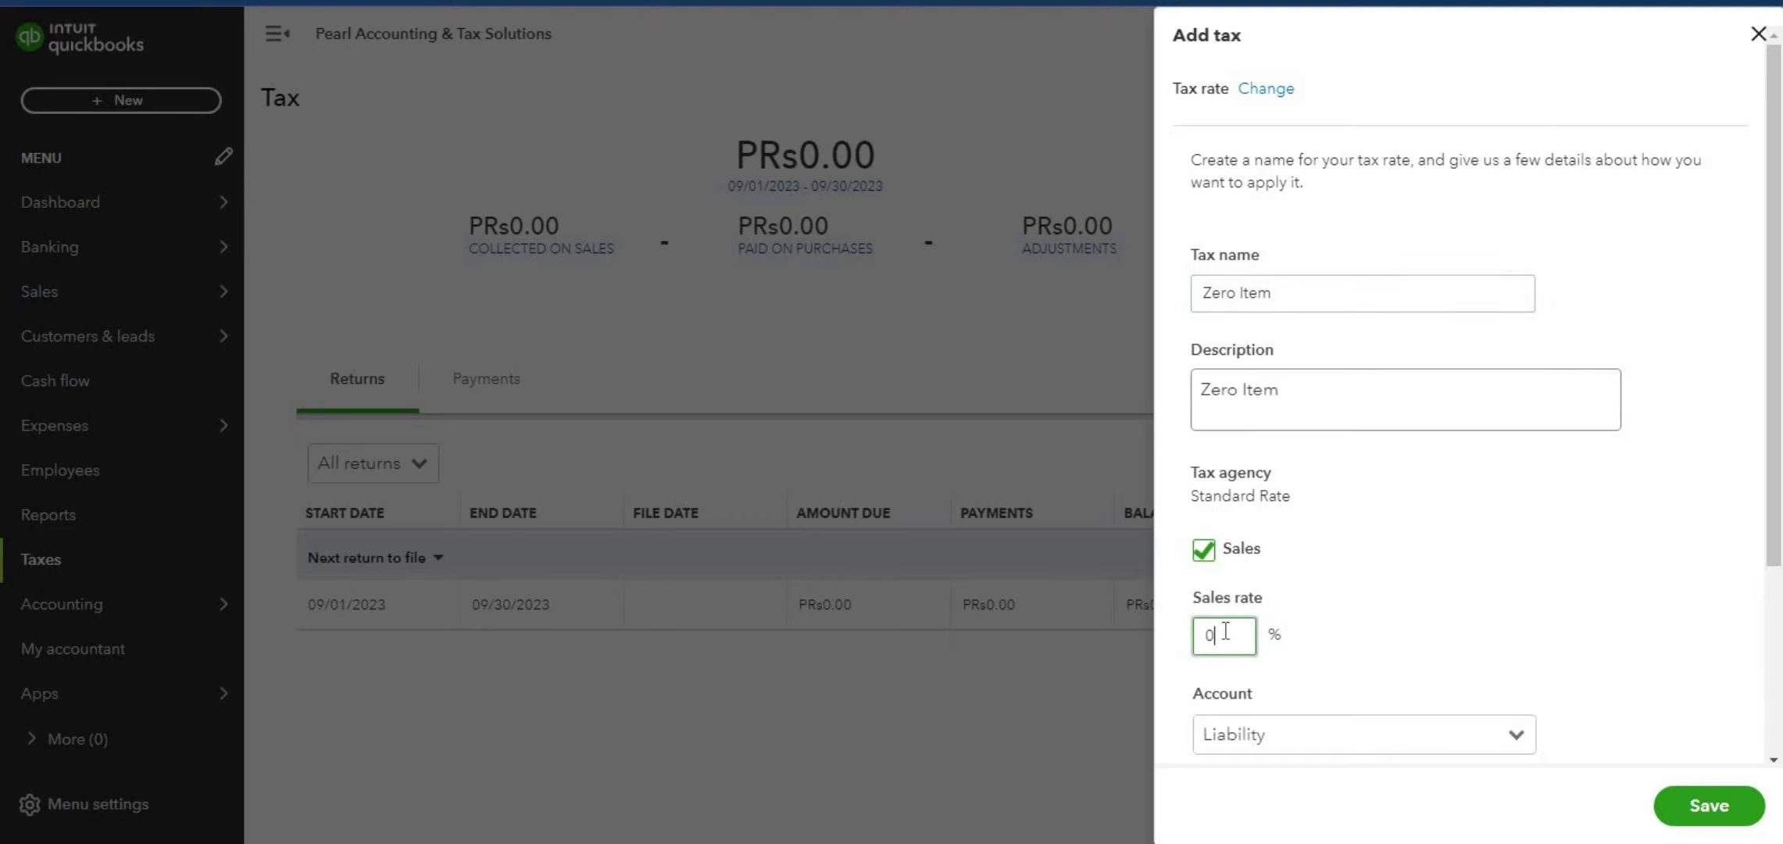
scroll(1225, 631, "down", 3)
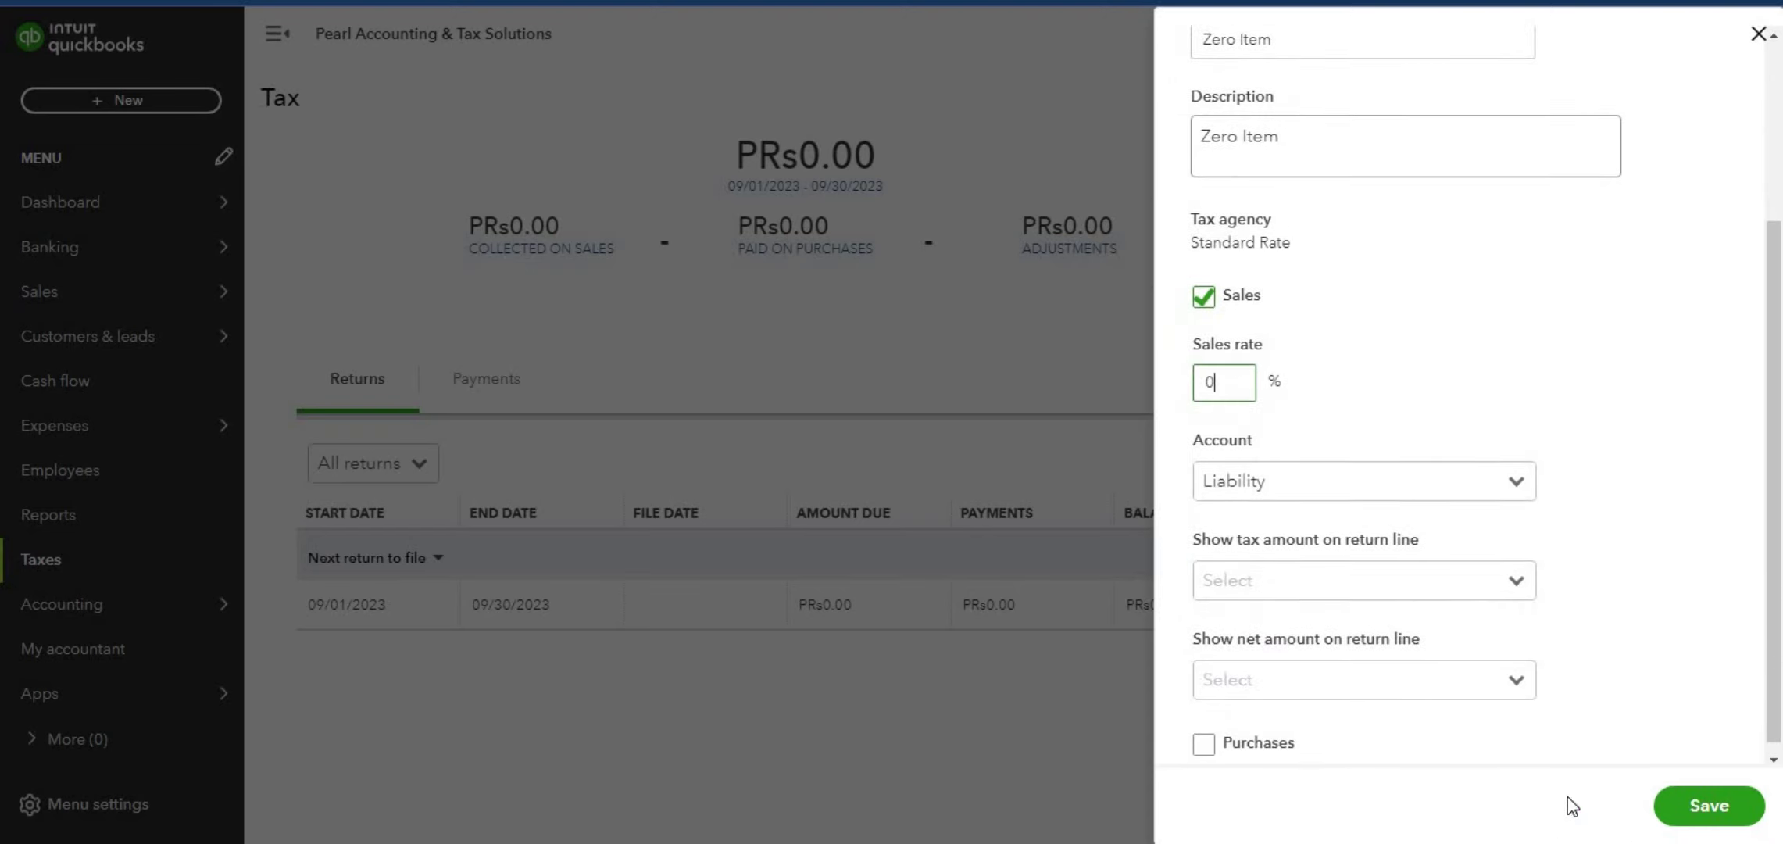
left_click(1203, 742)
scroll(1220, 624, "down", 4)
left_click(1217, 482)
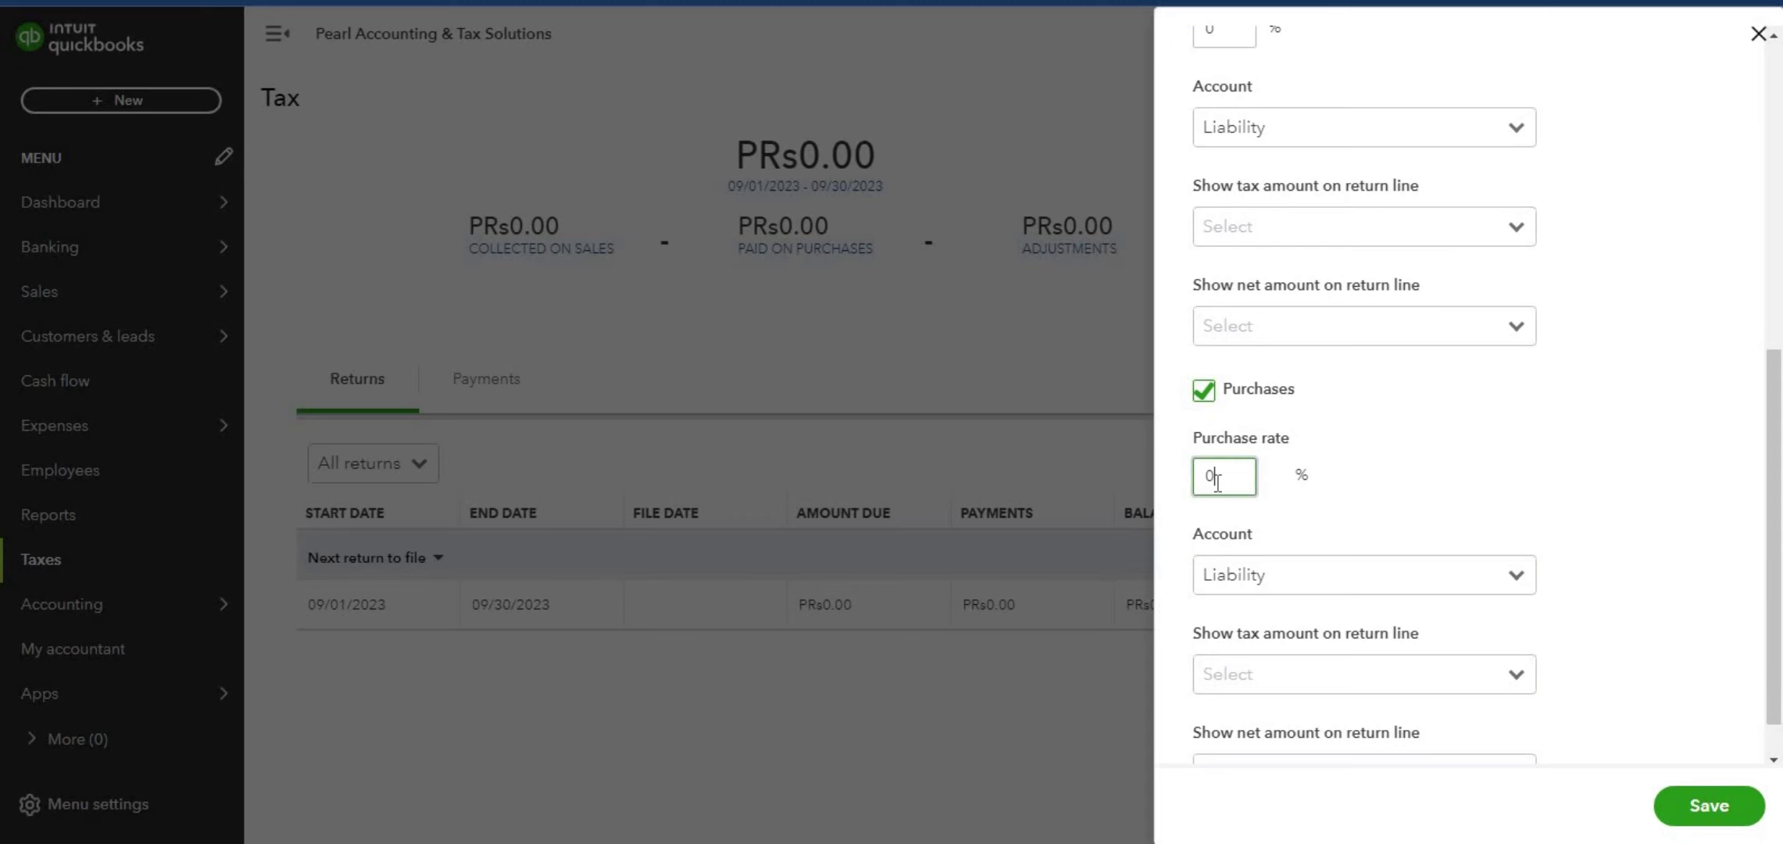
- For the Zero Item sales rate, keep the Liability account and show the tax amount on the Tax collected on sales return line
scroll(1321, 393, "up", 3)
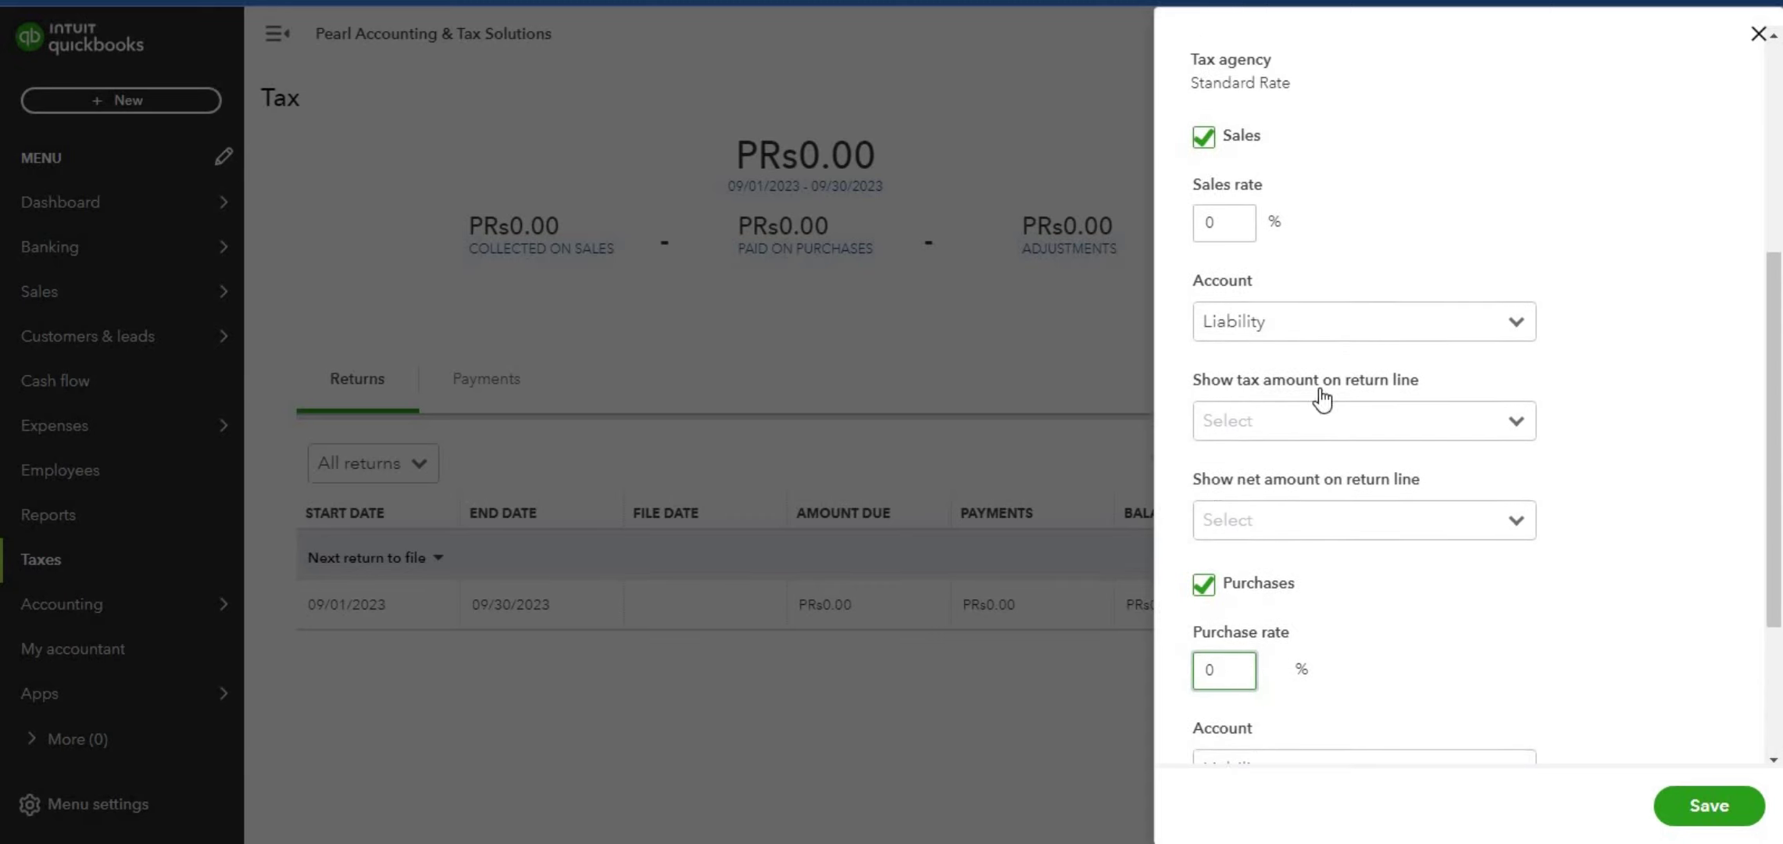
left_click(1519, 307)
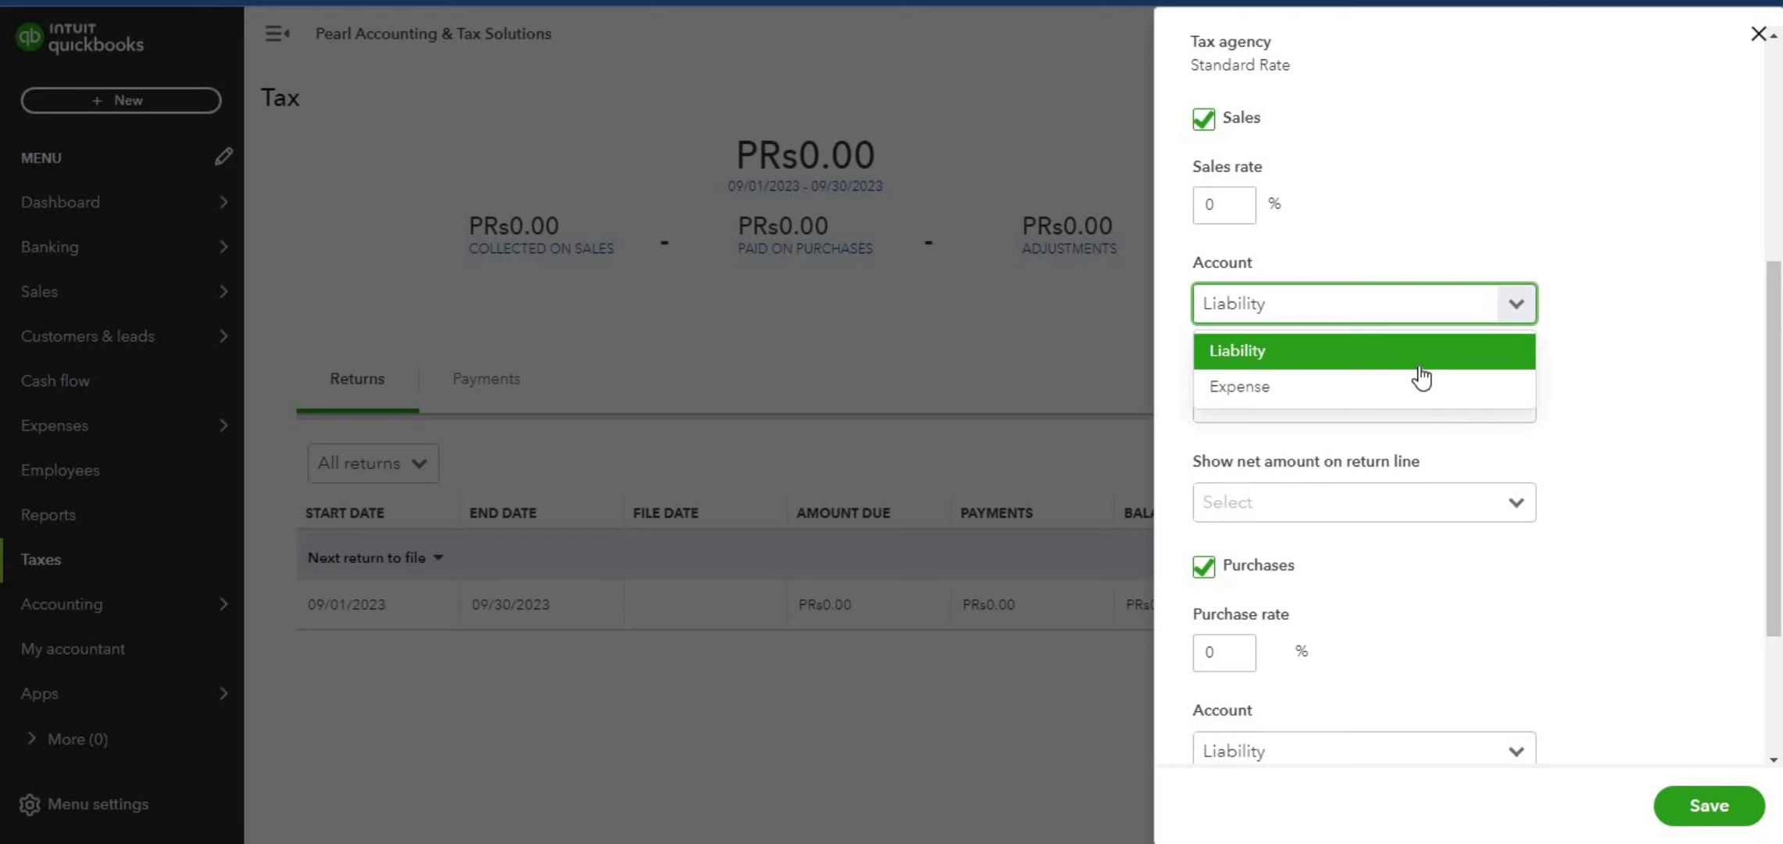
left_click(1418, 359)
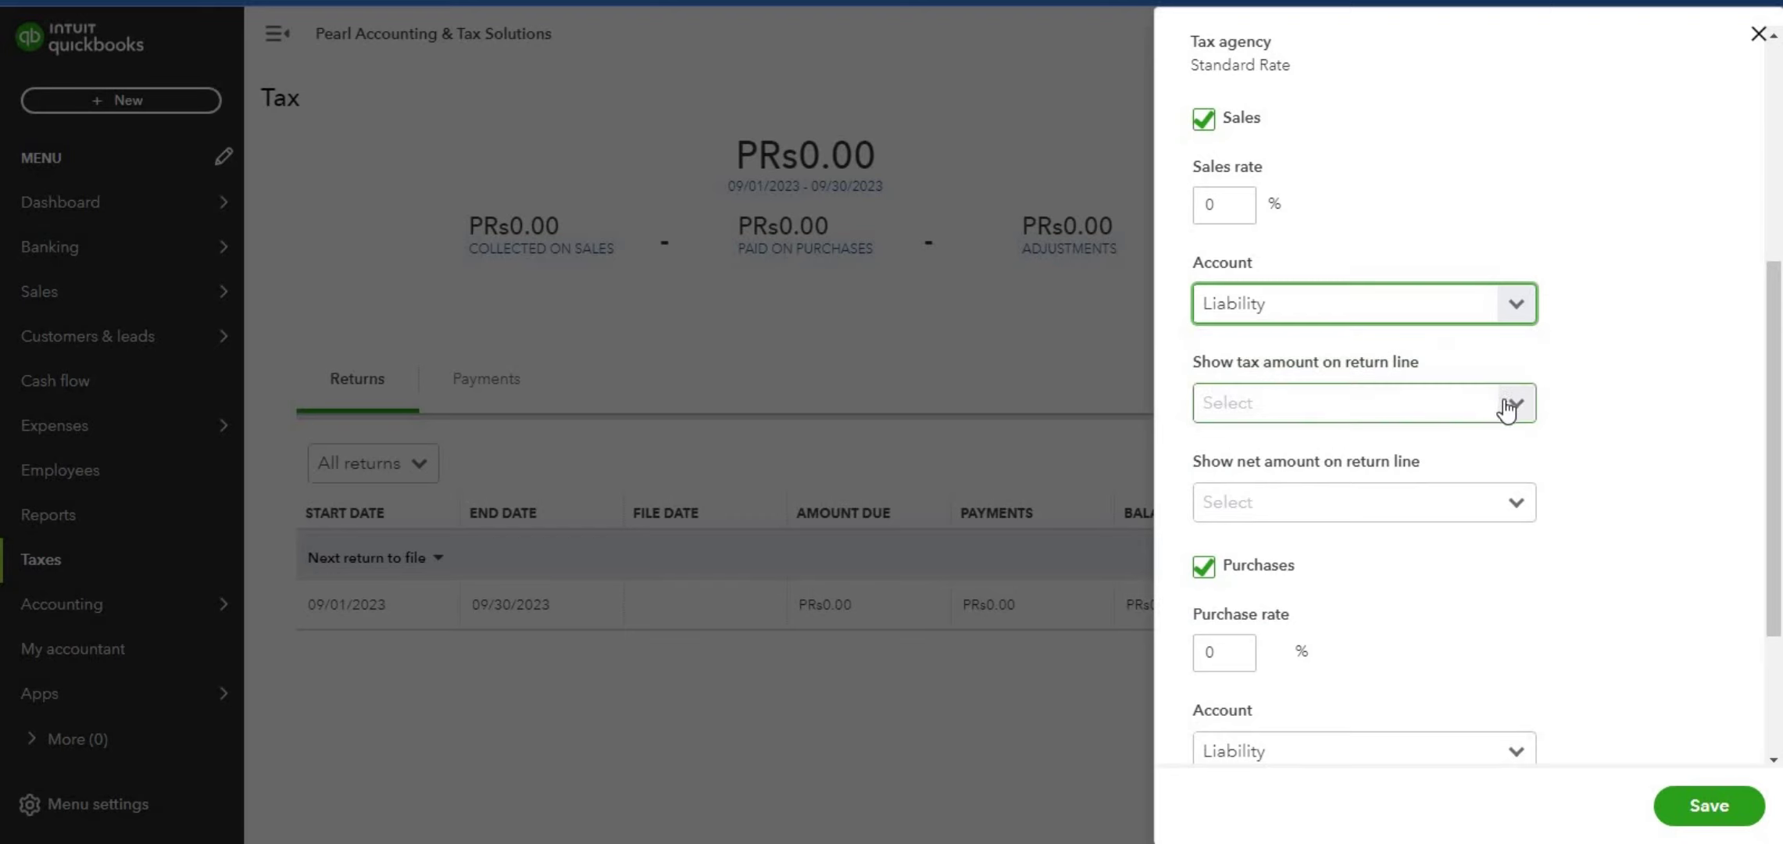
left_click(1500, 399)
left_click(1401, 466)
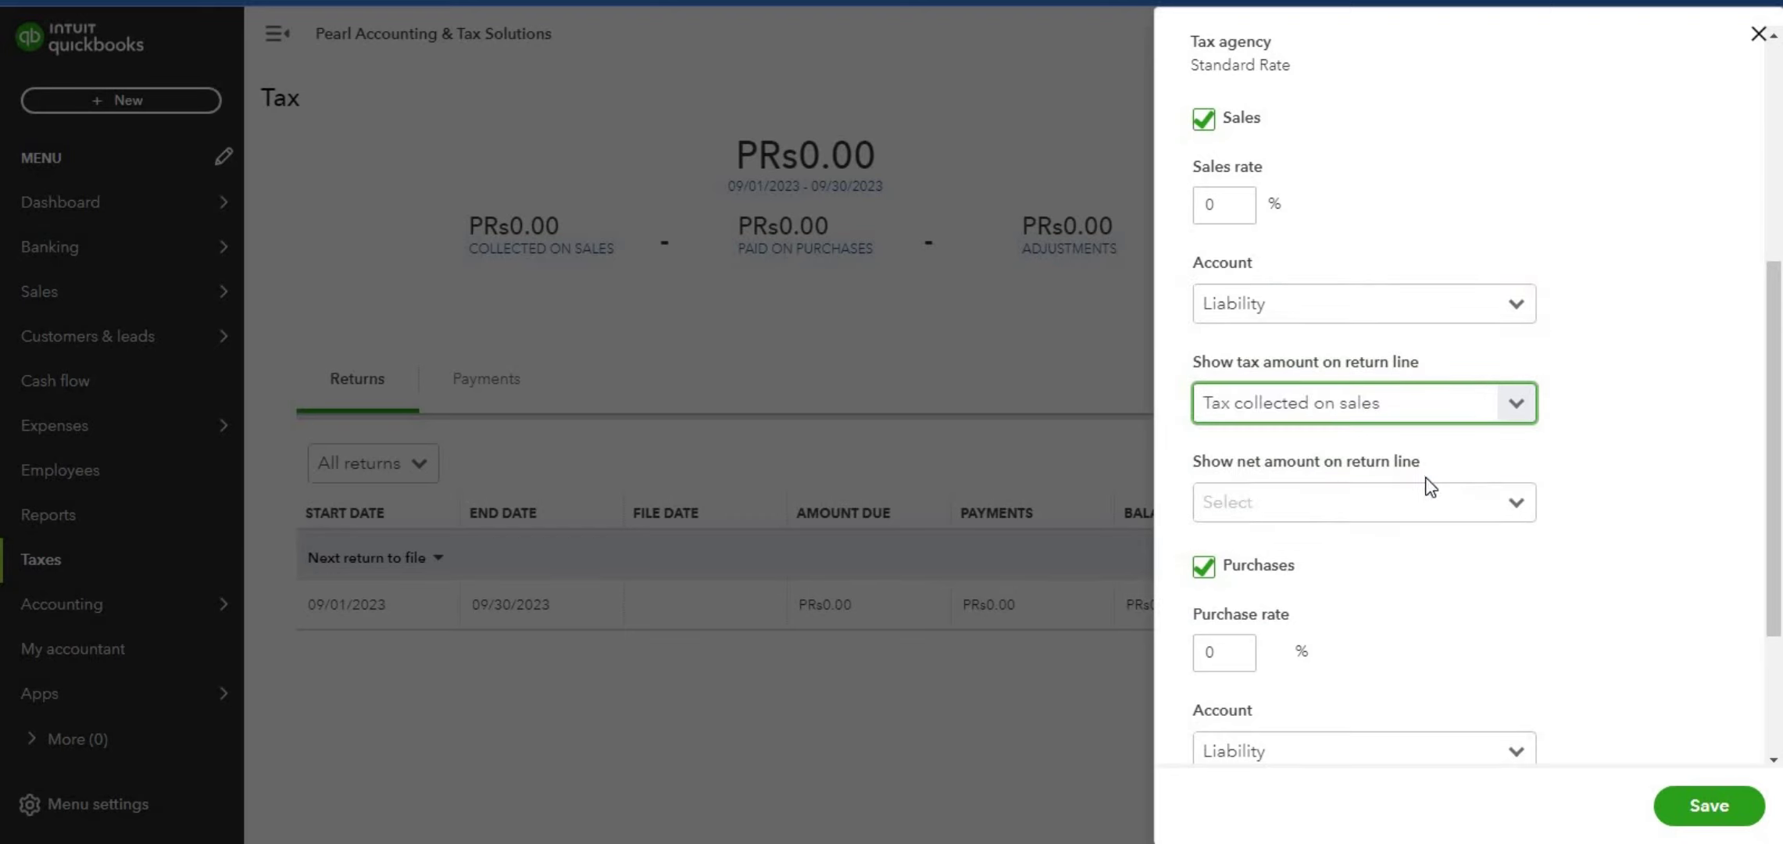
- Show the Zero Item sales net amount on the total taxable sales before tax line, and set the purchases account to Non-tracking
left_click(1516, 504)
left_click(1345, 556)
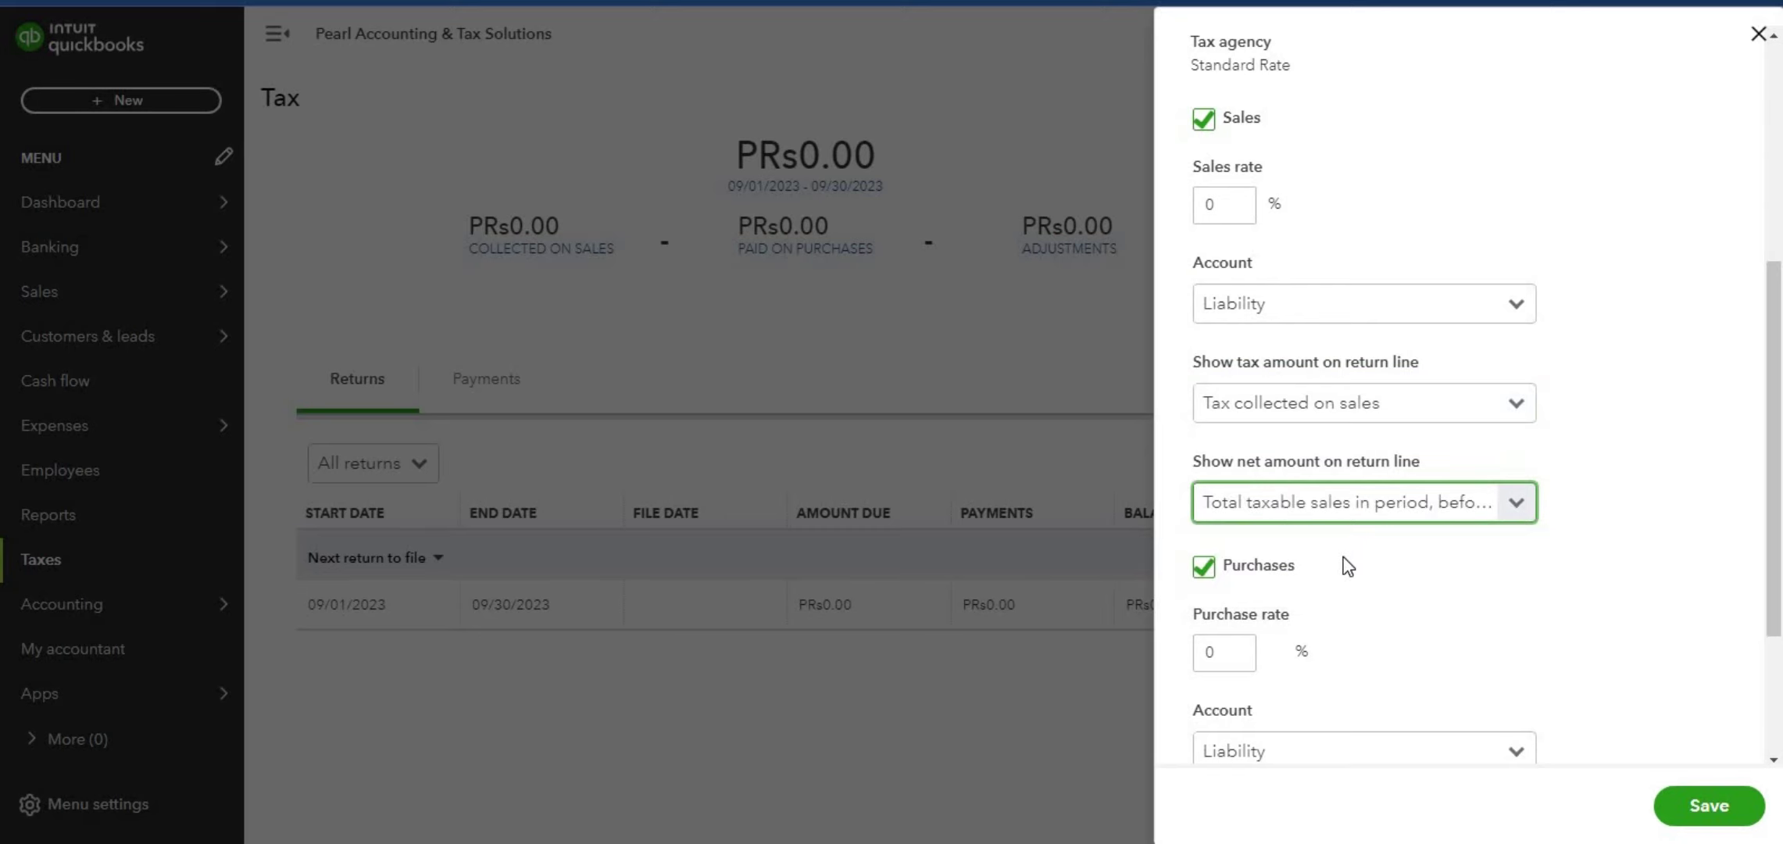
scroll(1341, 560, "down", 3)
left_click(1412, 527)
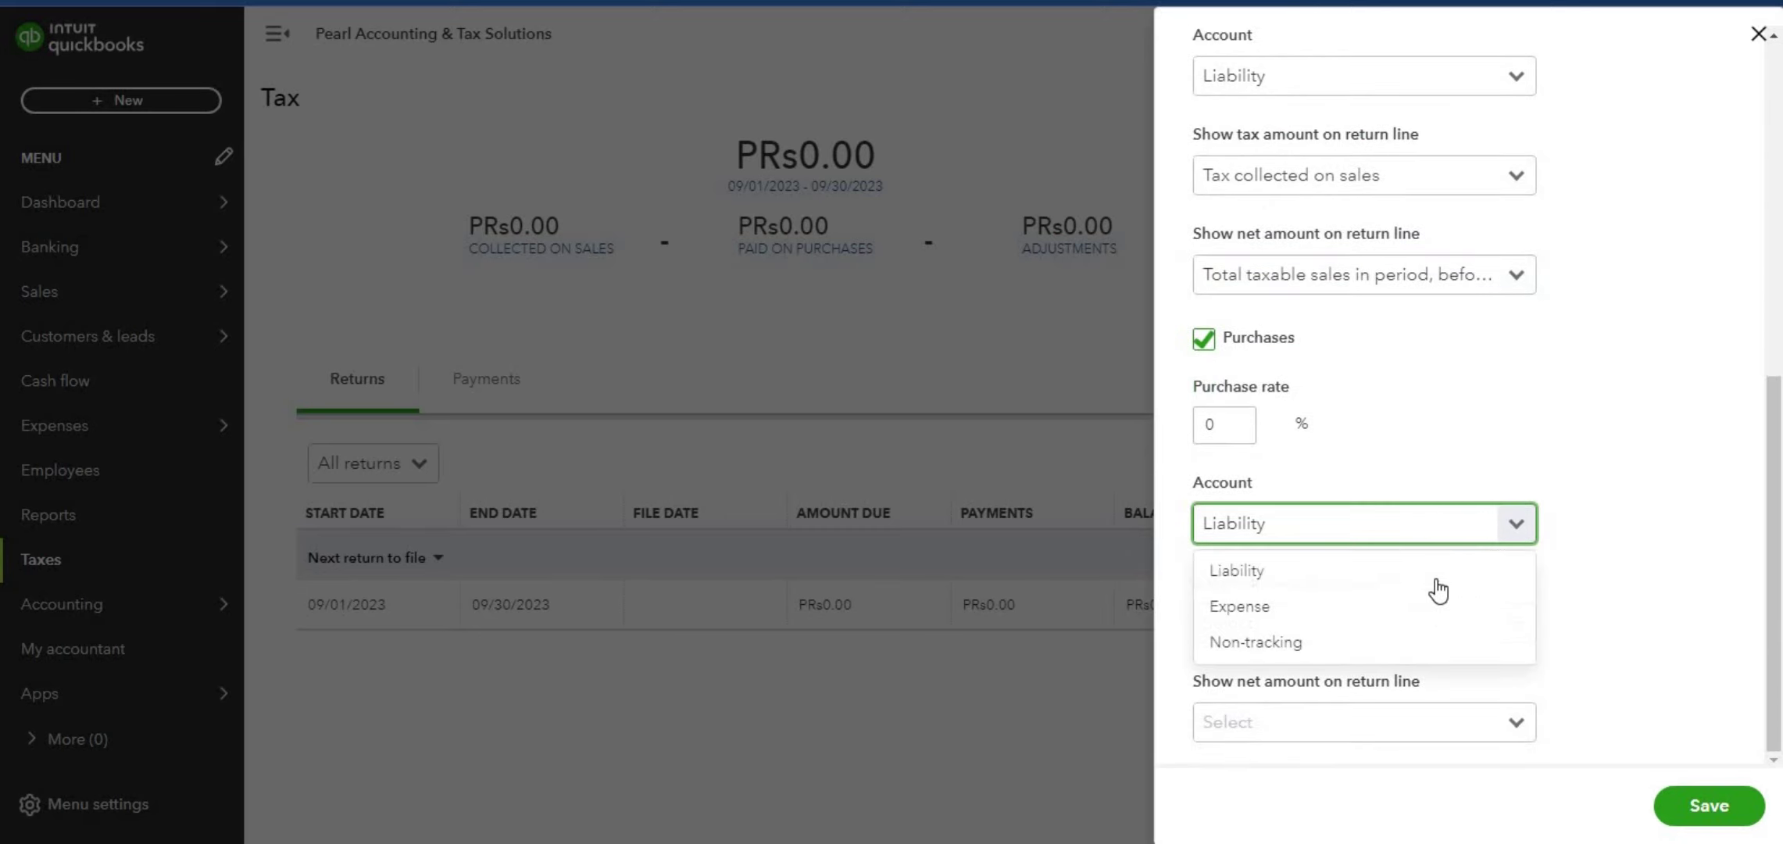
left_click(1624, 578)
left_click(1516, 524)
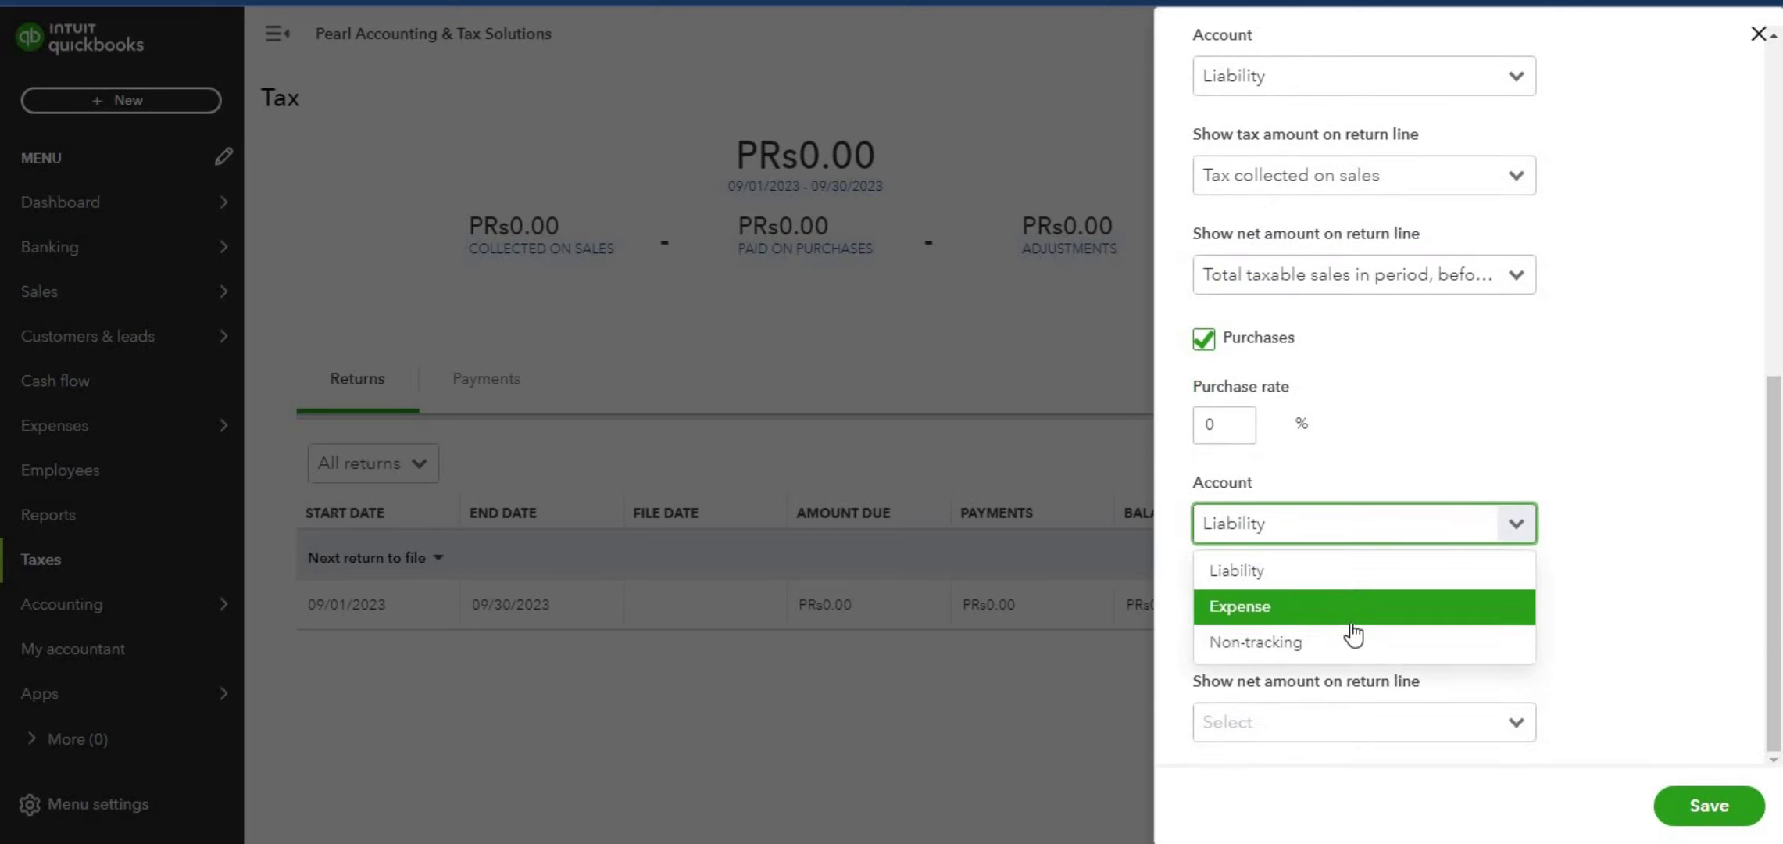
left_click(1369, 642)
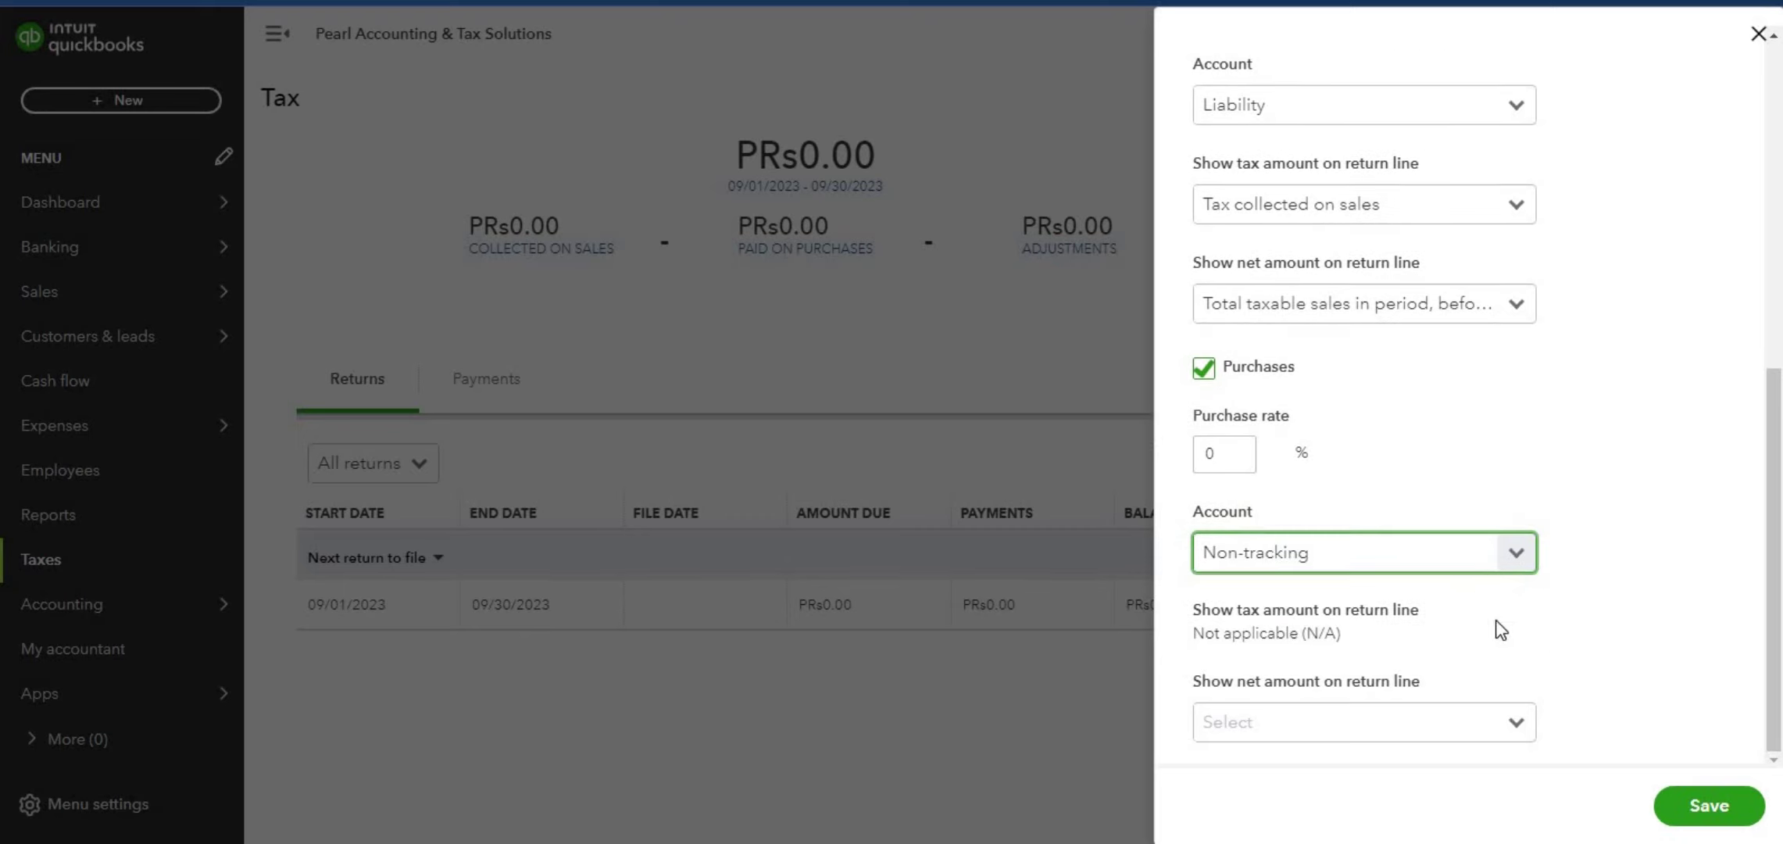
- Show the Zero Item purchase net amount on the Total taxable purchases in period, before tax line, and save the rate
left_click(1514, 723)
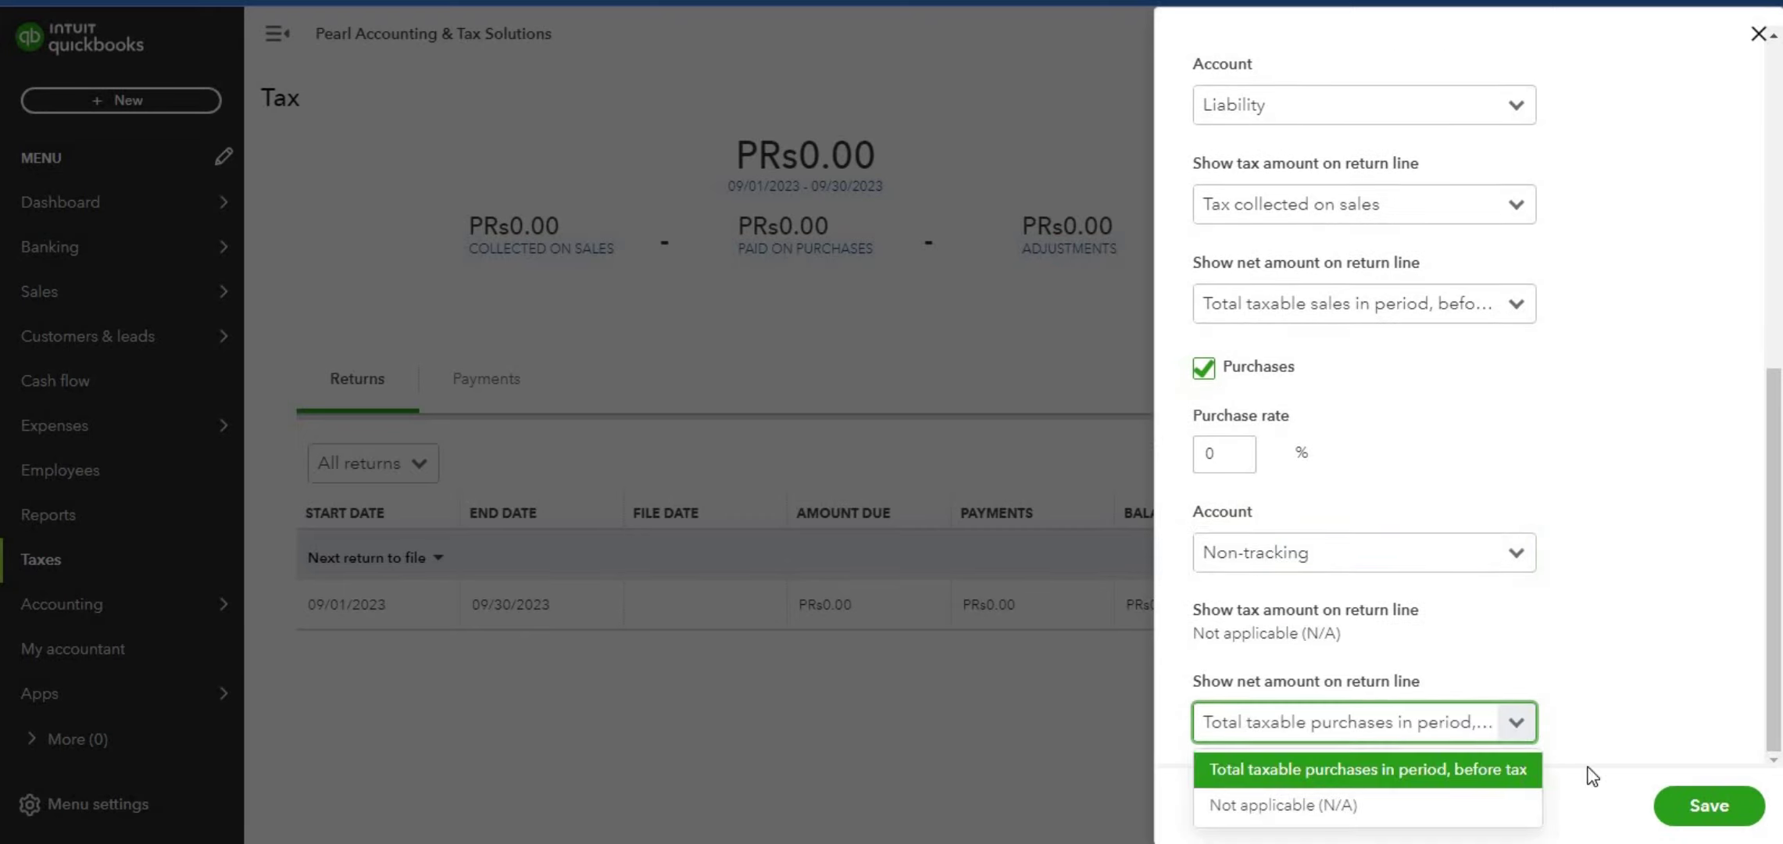
left_click(1520, 770)
left_click(1707, 806)
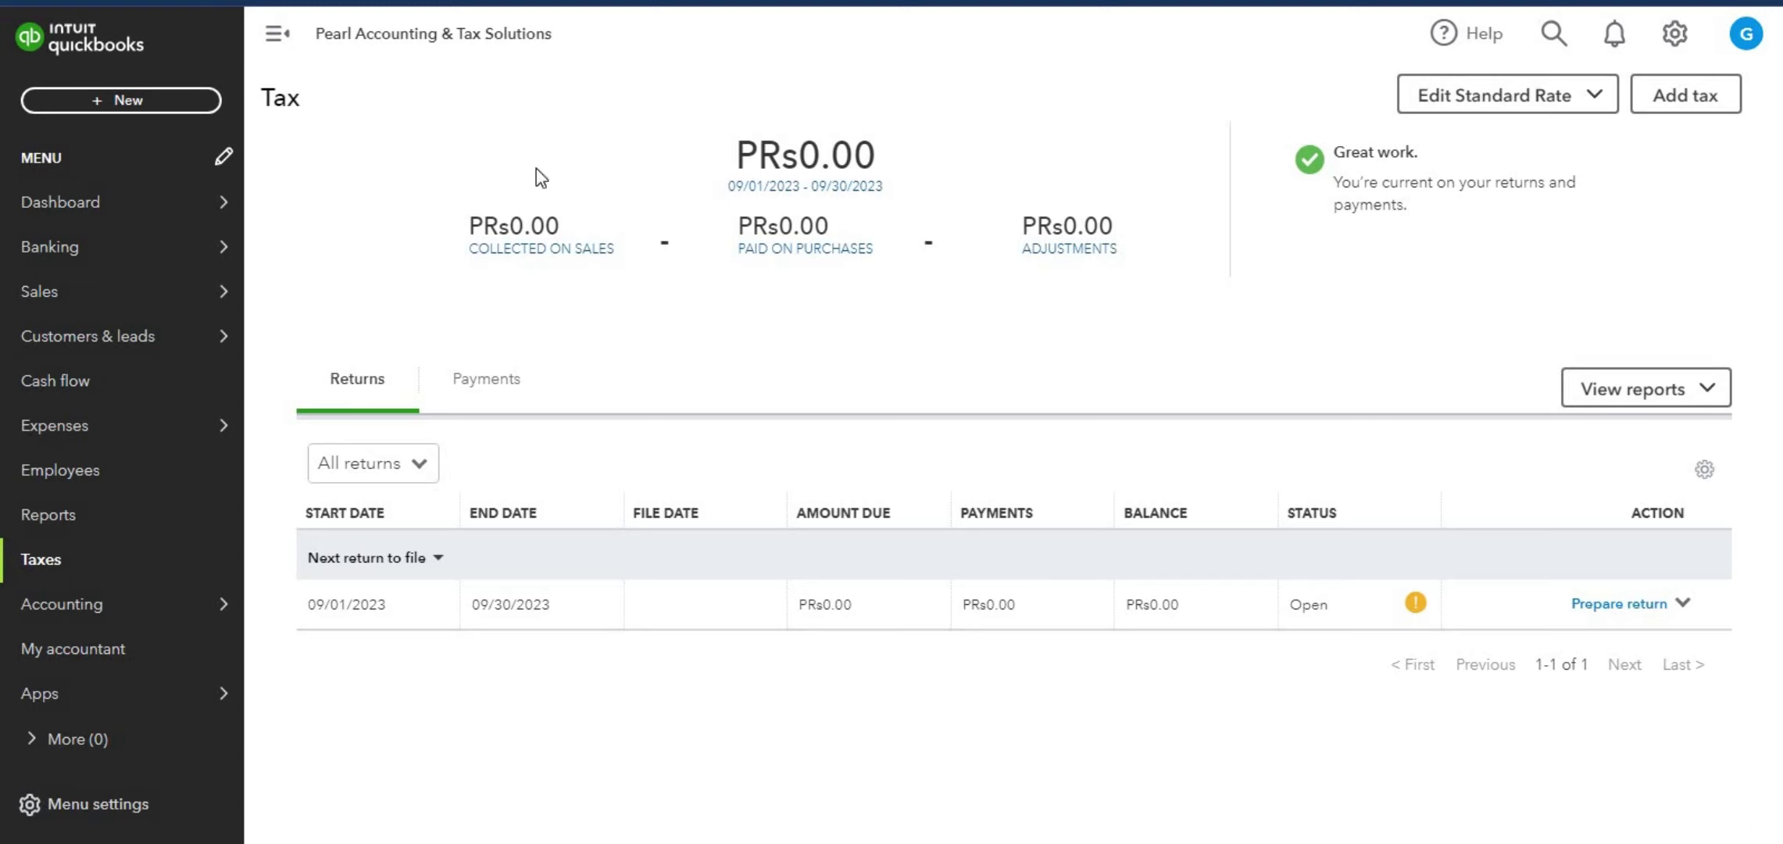
- Start a new supplier bill and delete its Commissions and fees category line
left_click(179, 108)
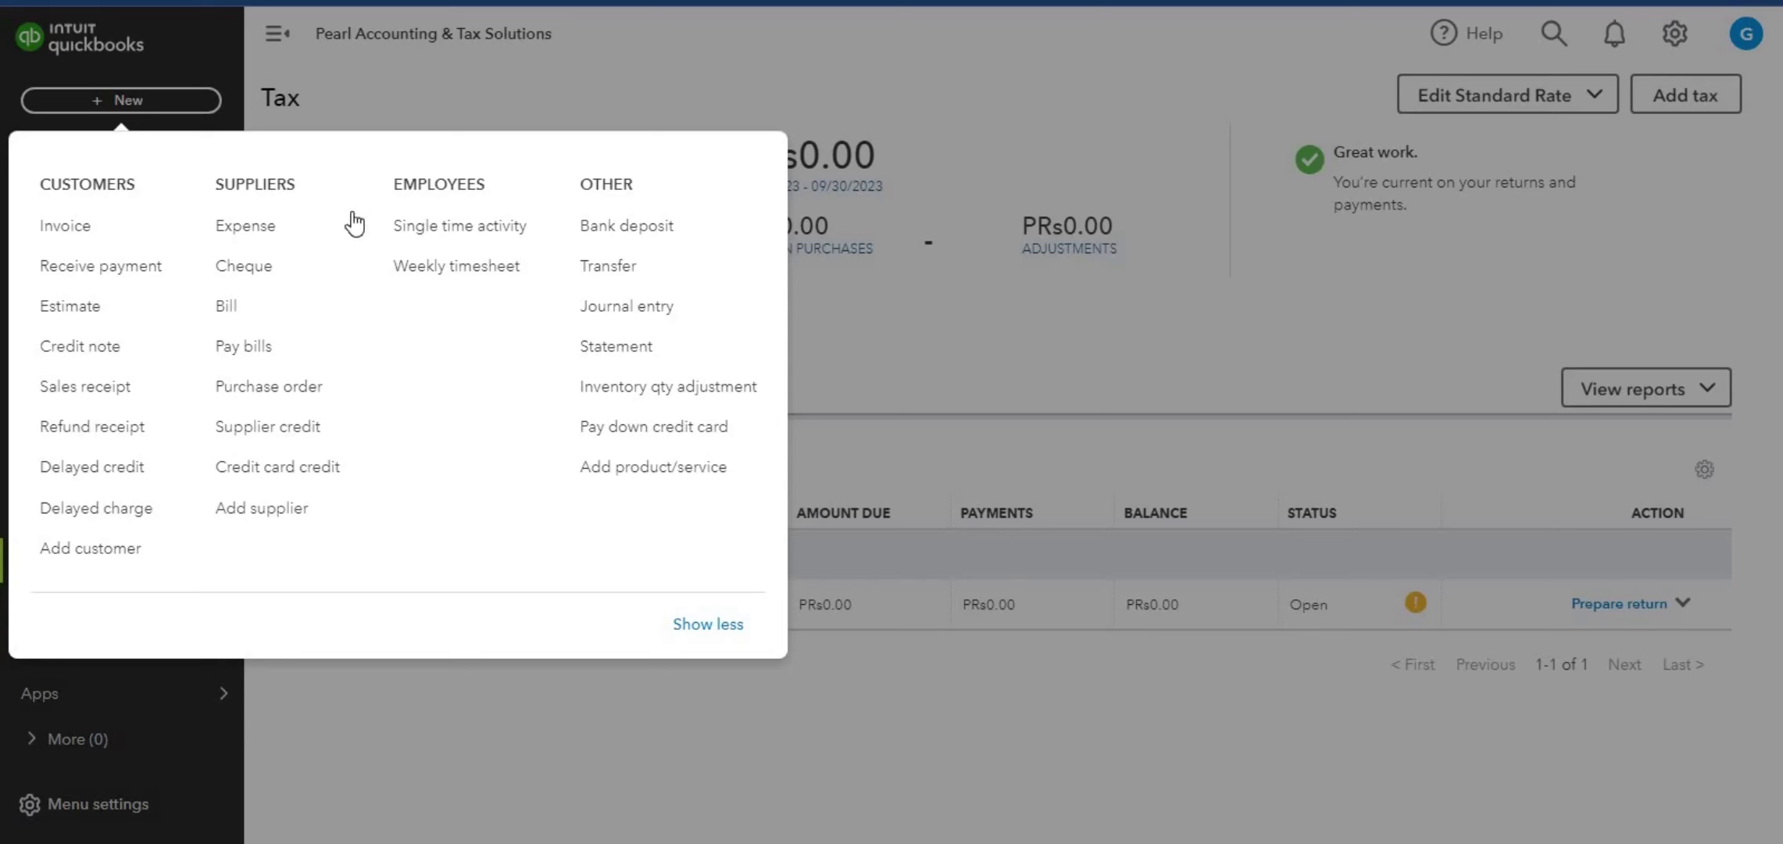
left_click(262, 319)
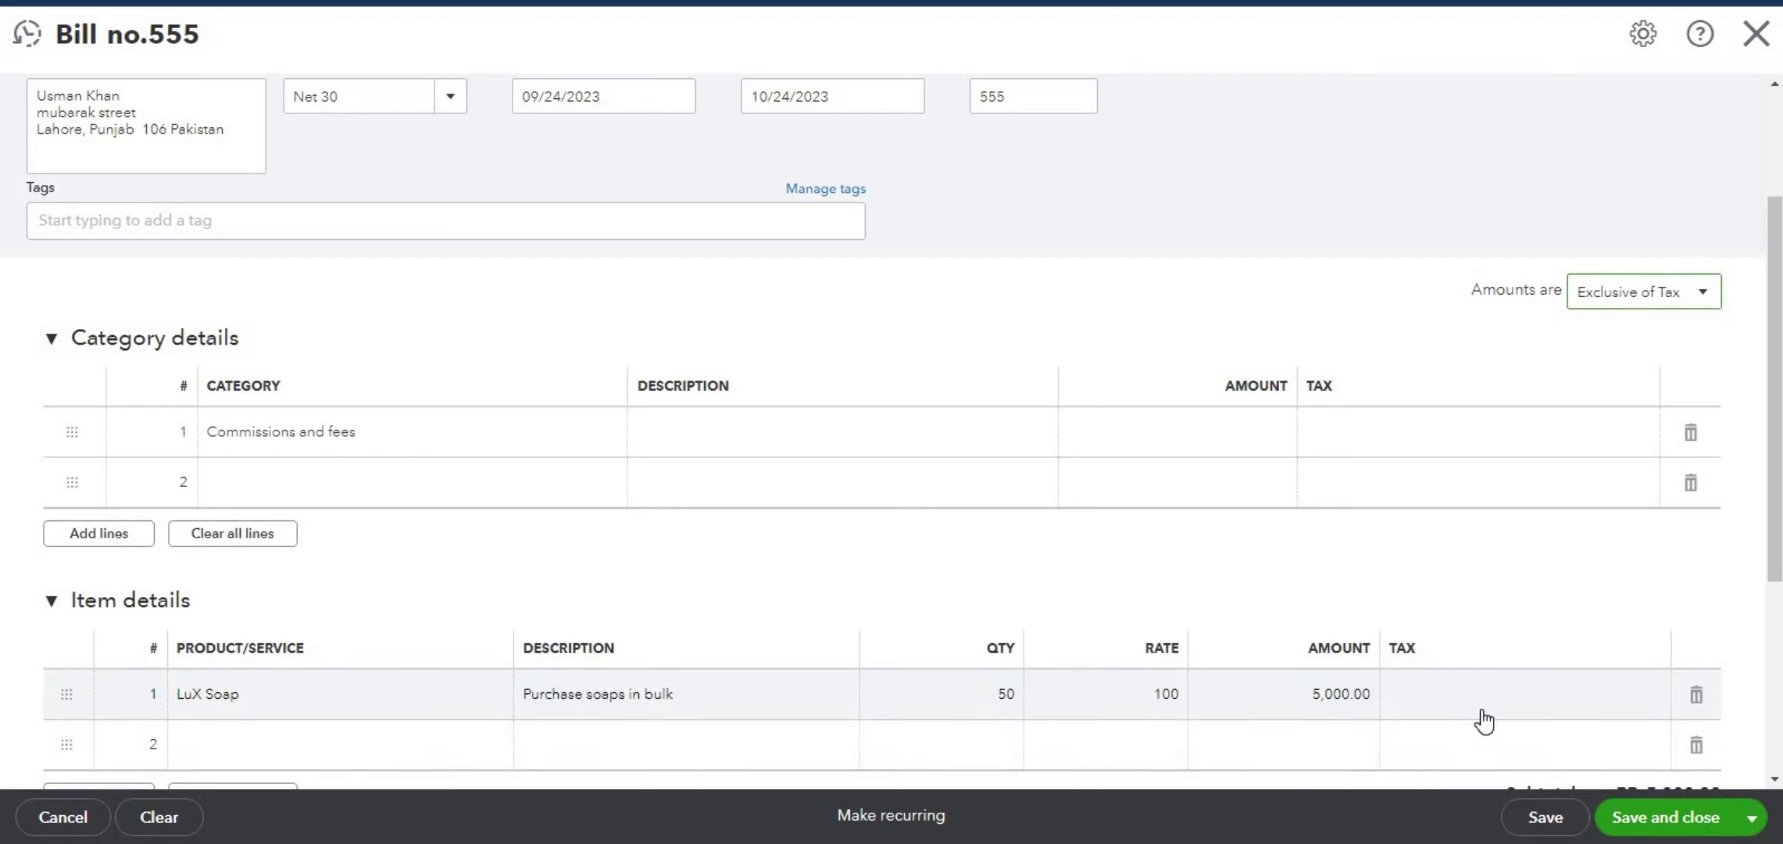
scroll(1483, 720, "down", 1)
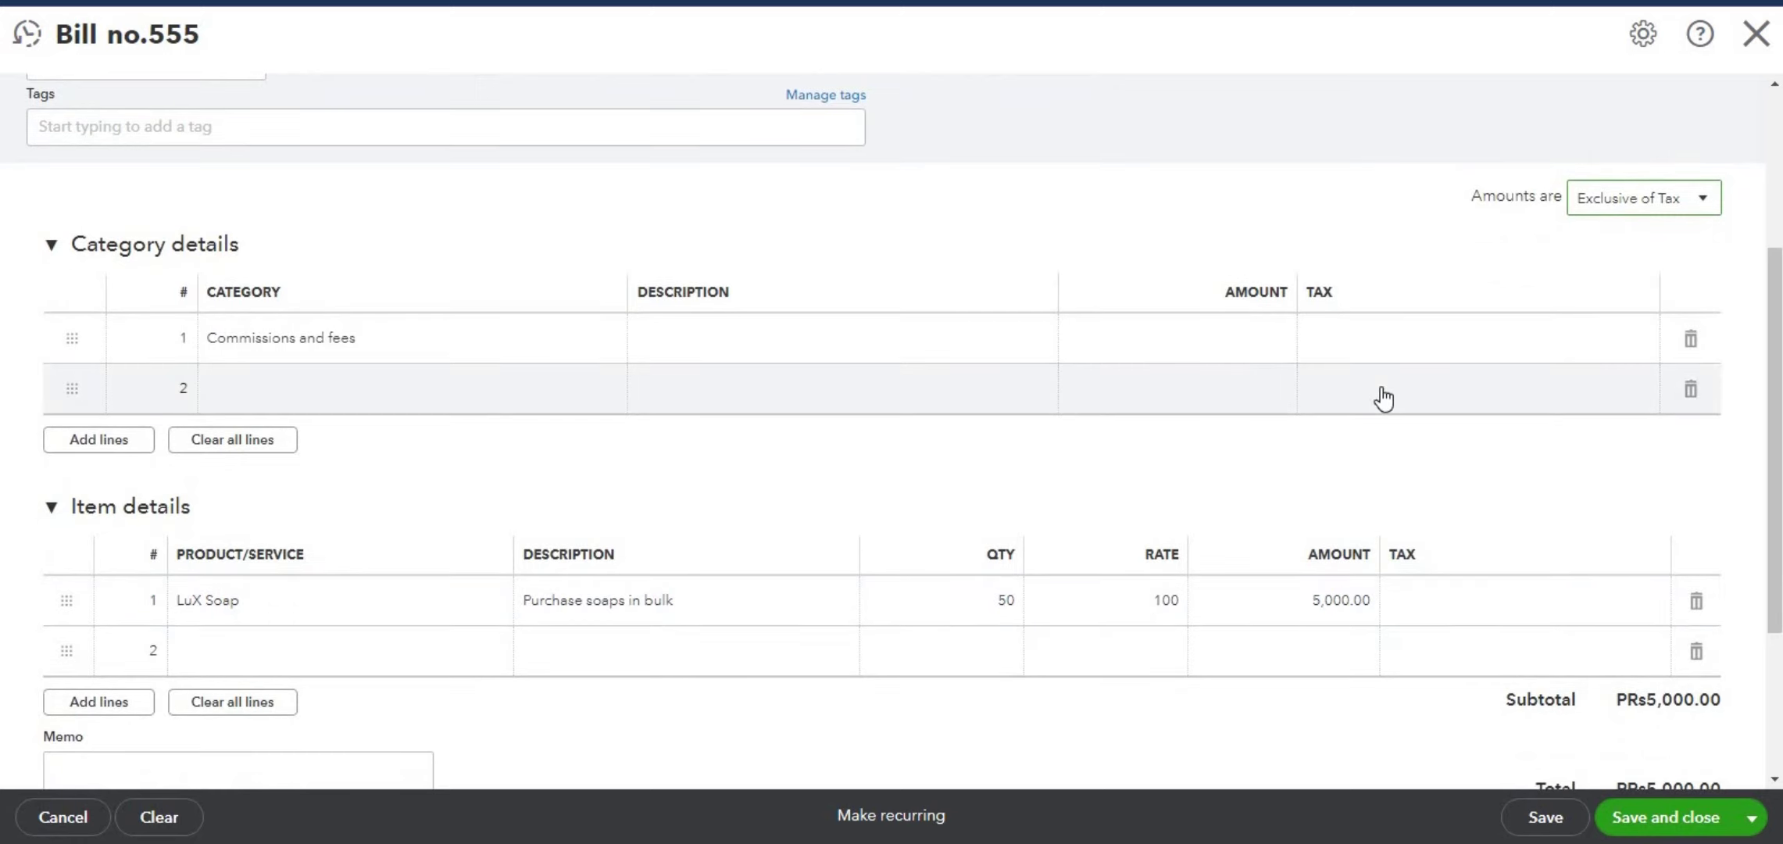
scroll(1383, 398, "up", 1)
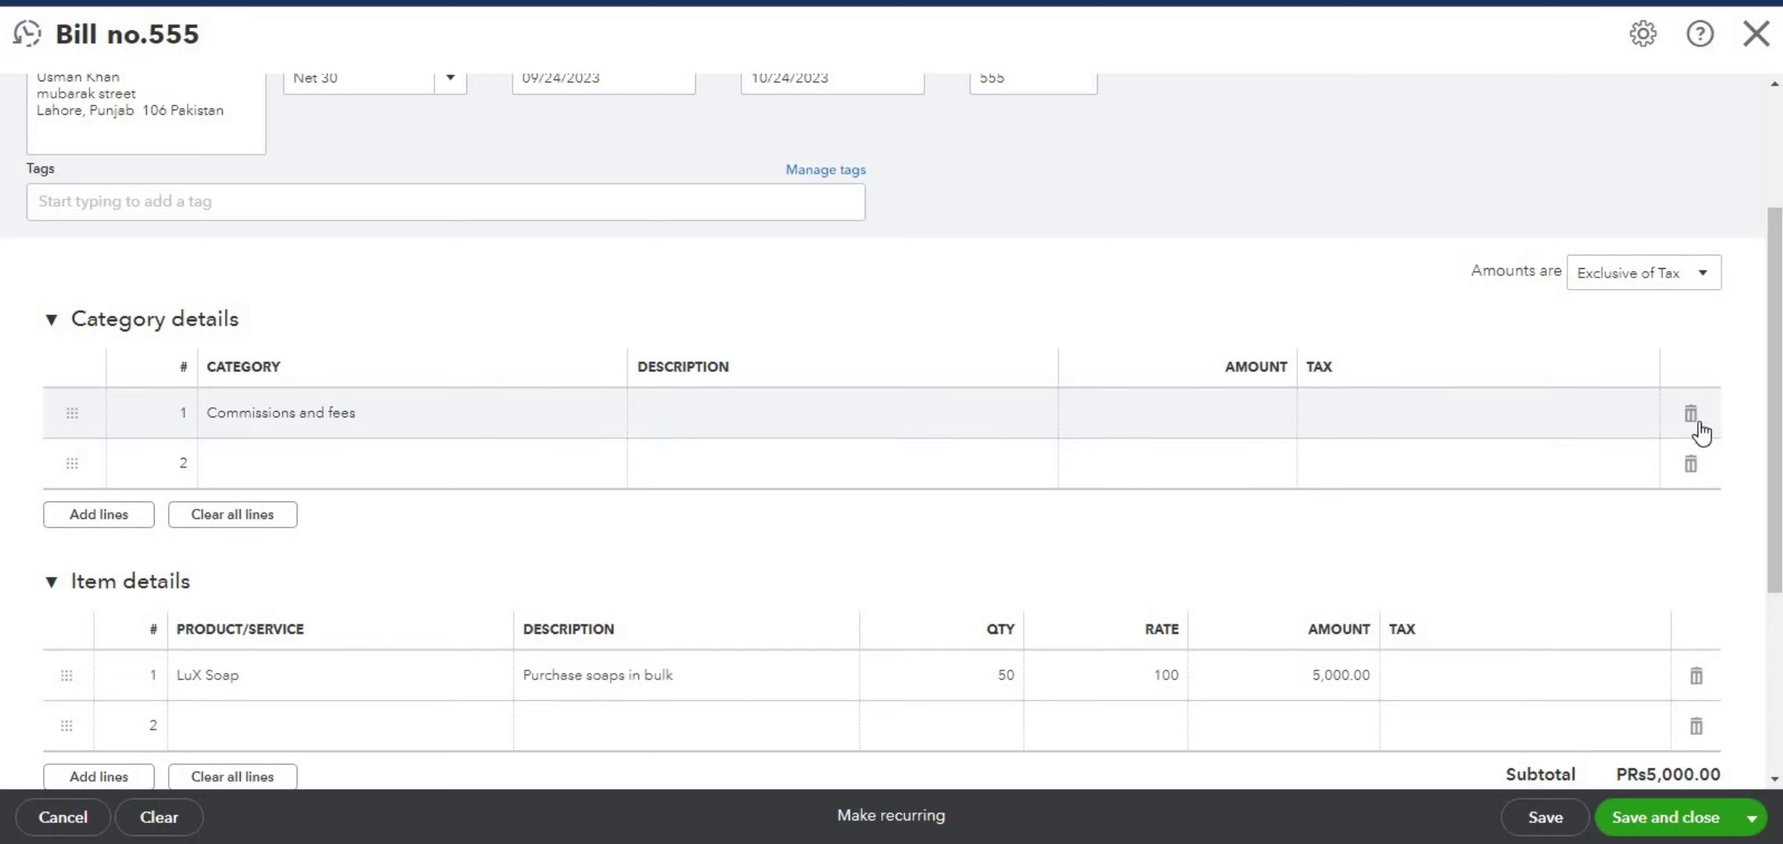
left_click(1696, 425)
scroll(756, 720, "down", 2)
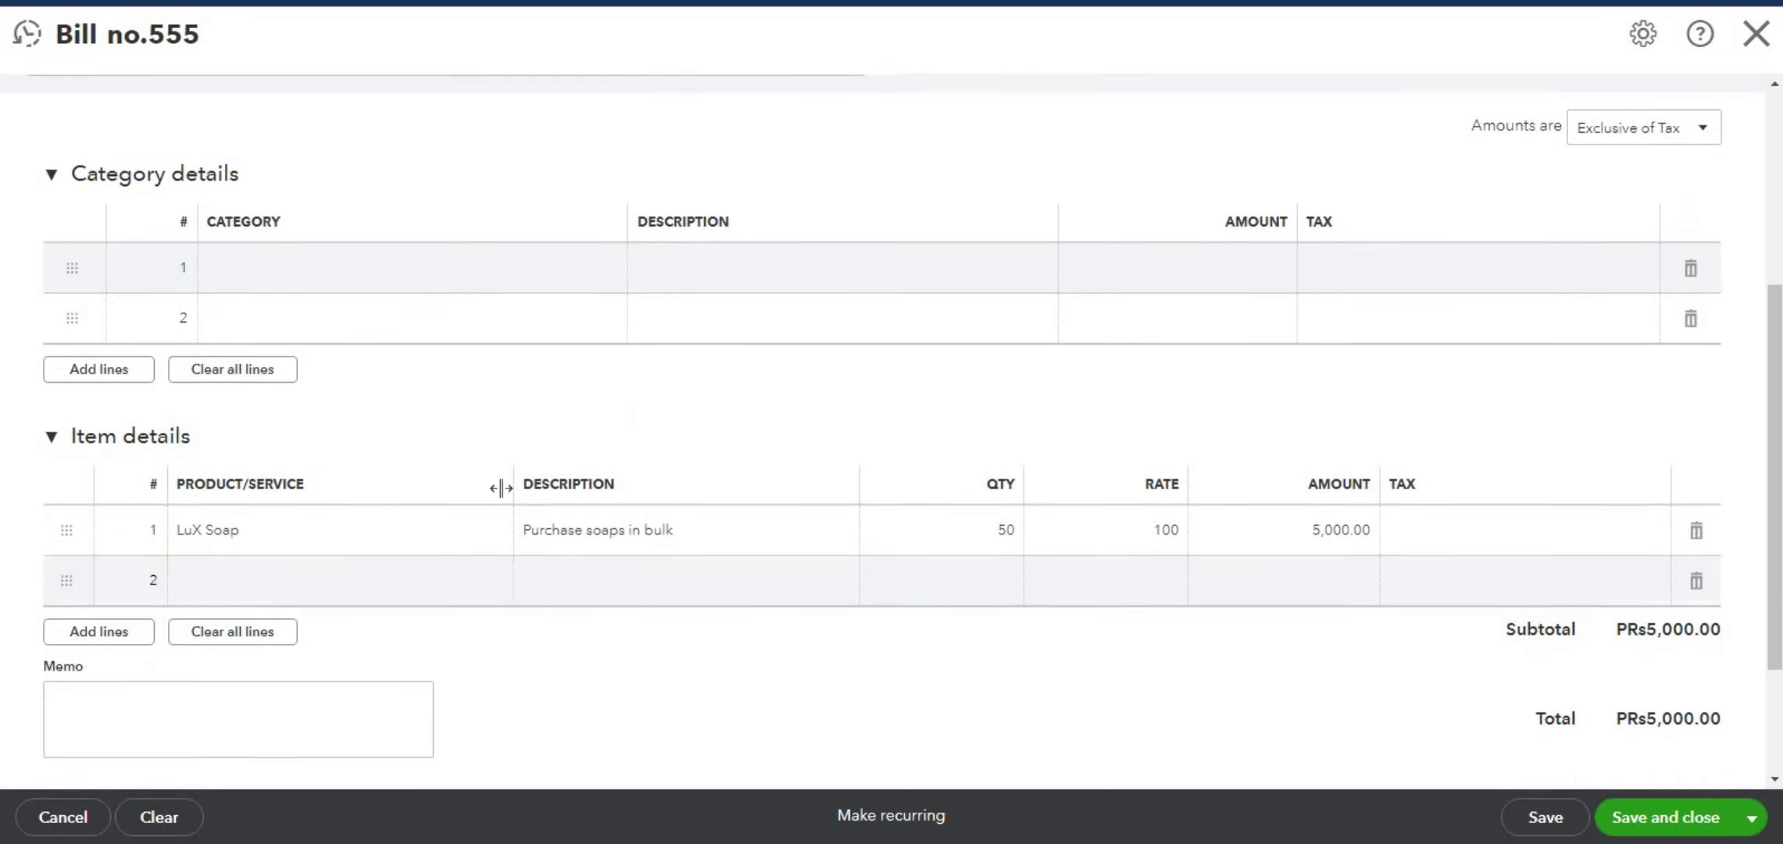
- Change the bill's first item line to Tooth paste with description "purchase", quantity 10 and rate 200
left_click(501, 545)
left_click(488, 530)
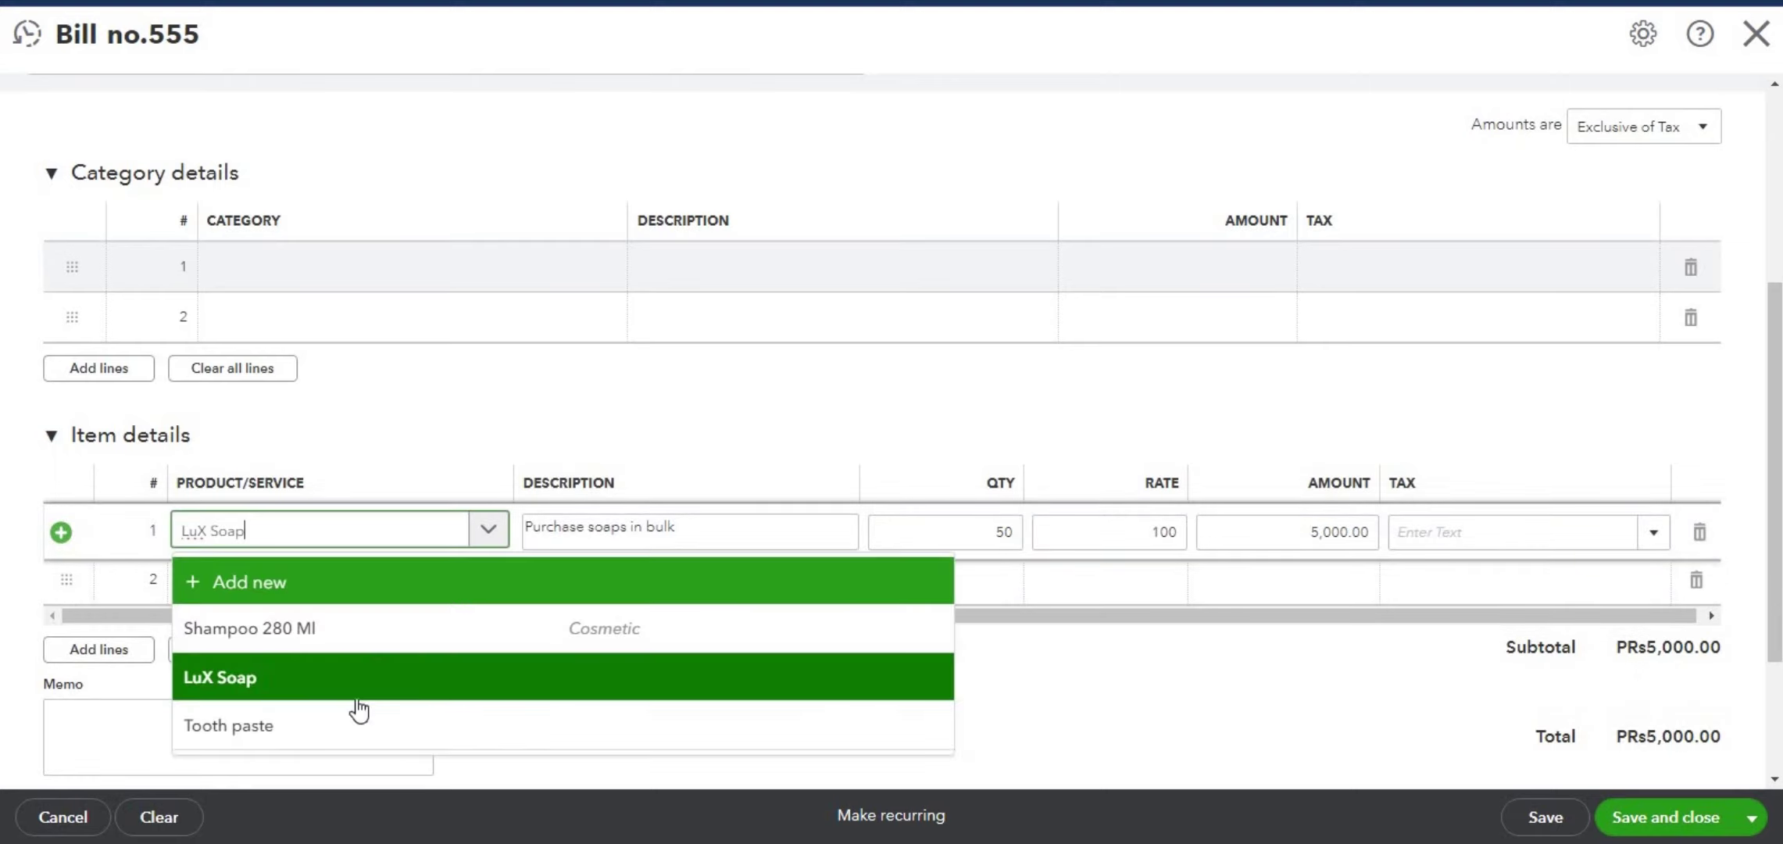
left_click(352, 726)
left_click(744, 536)
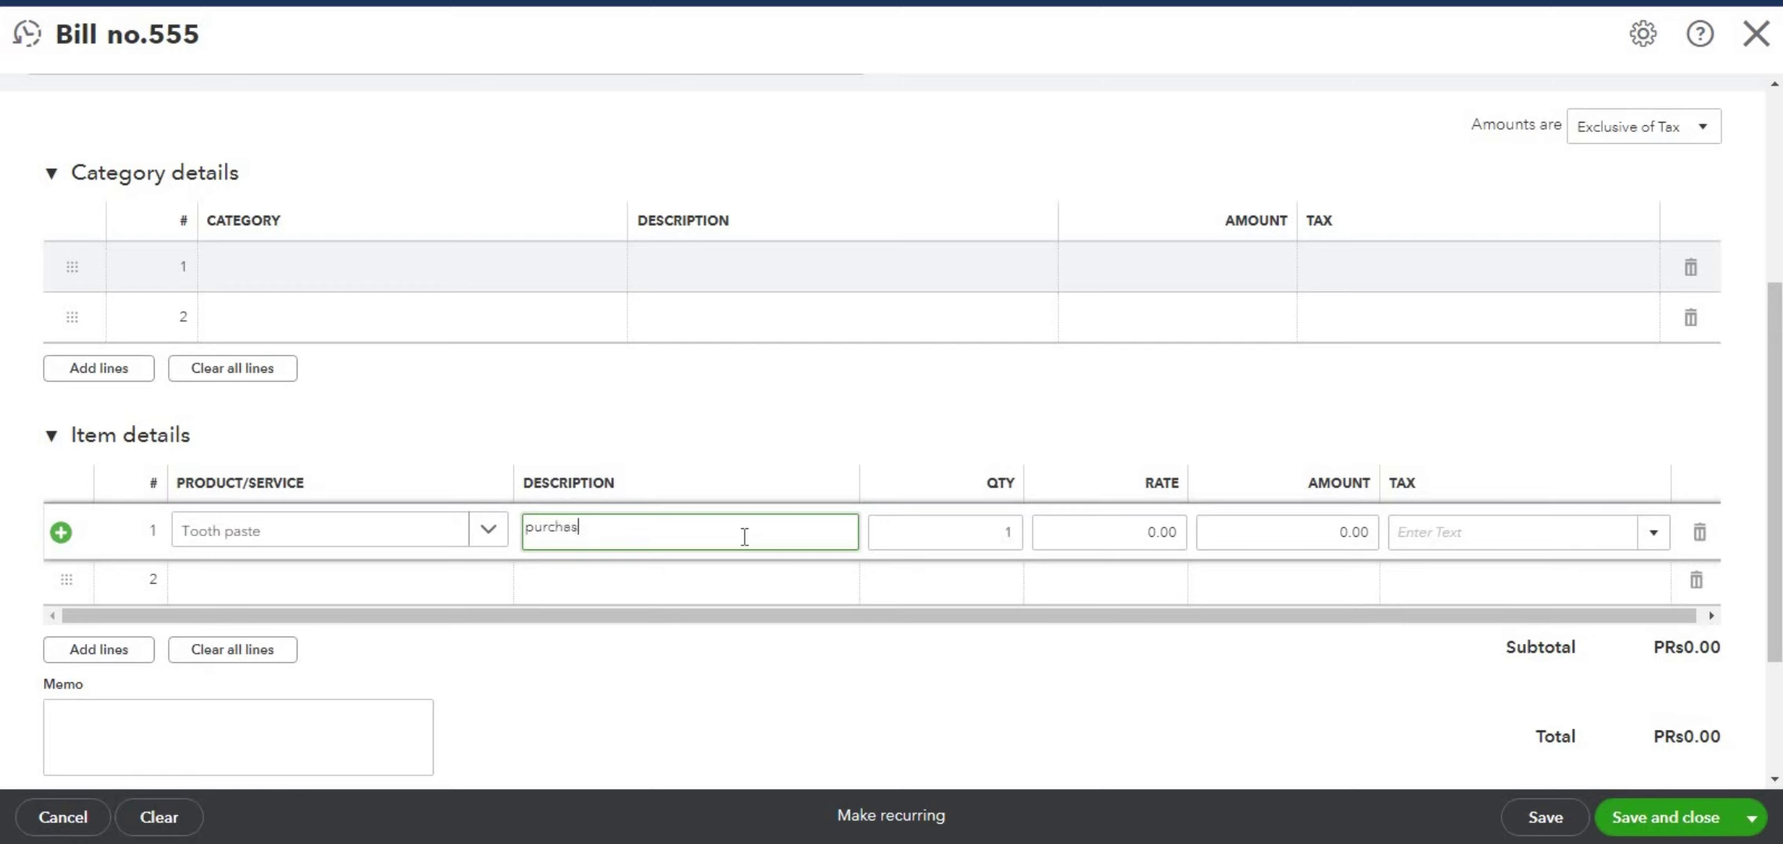
left_click(946, 523)
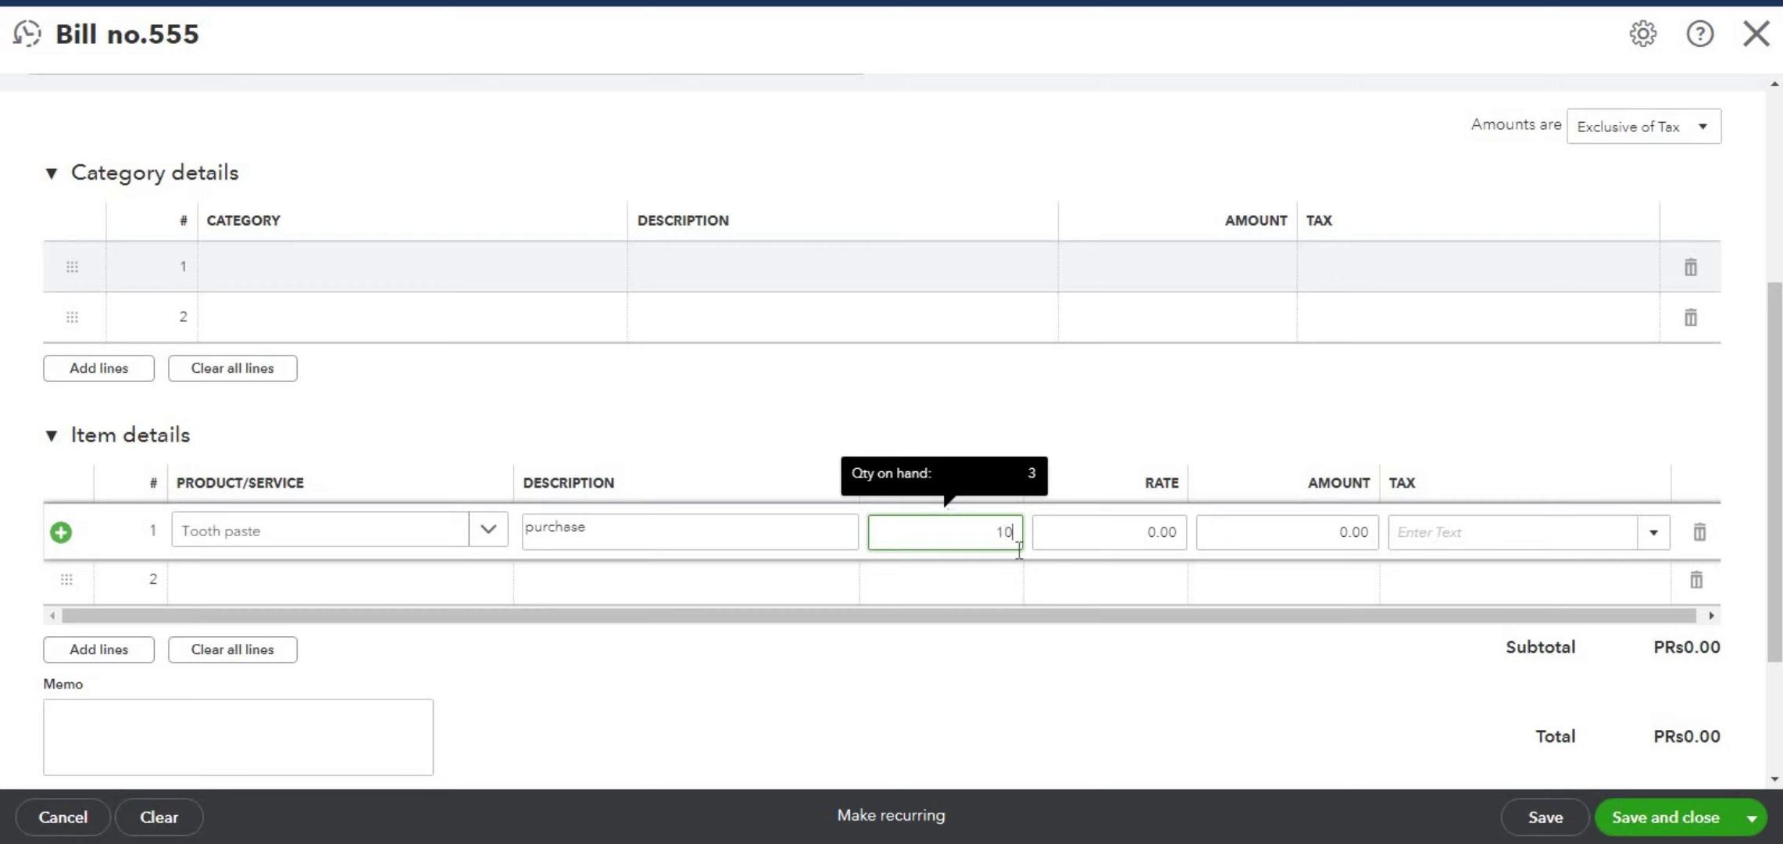
left_click(1183, 539)
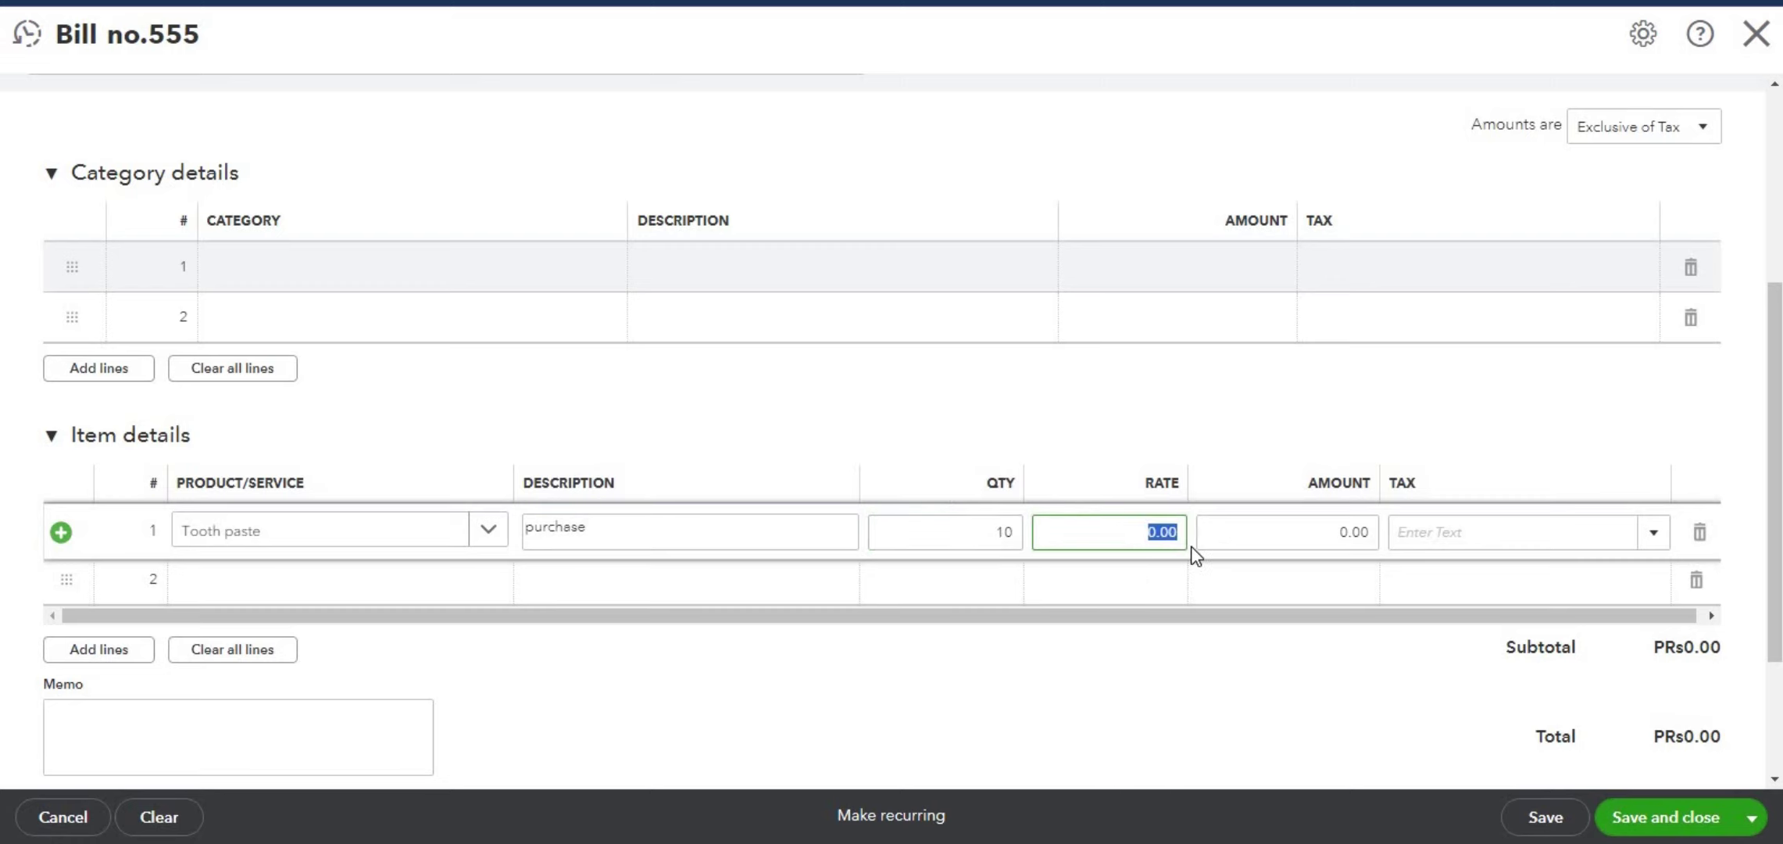
type("20")
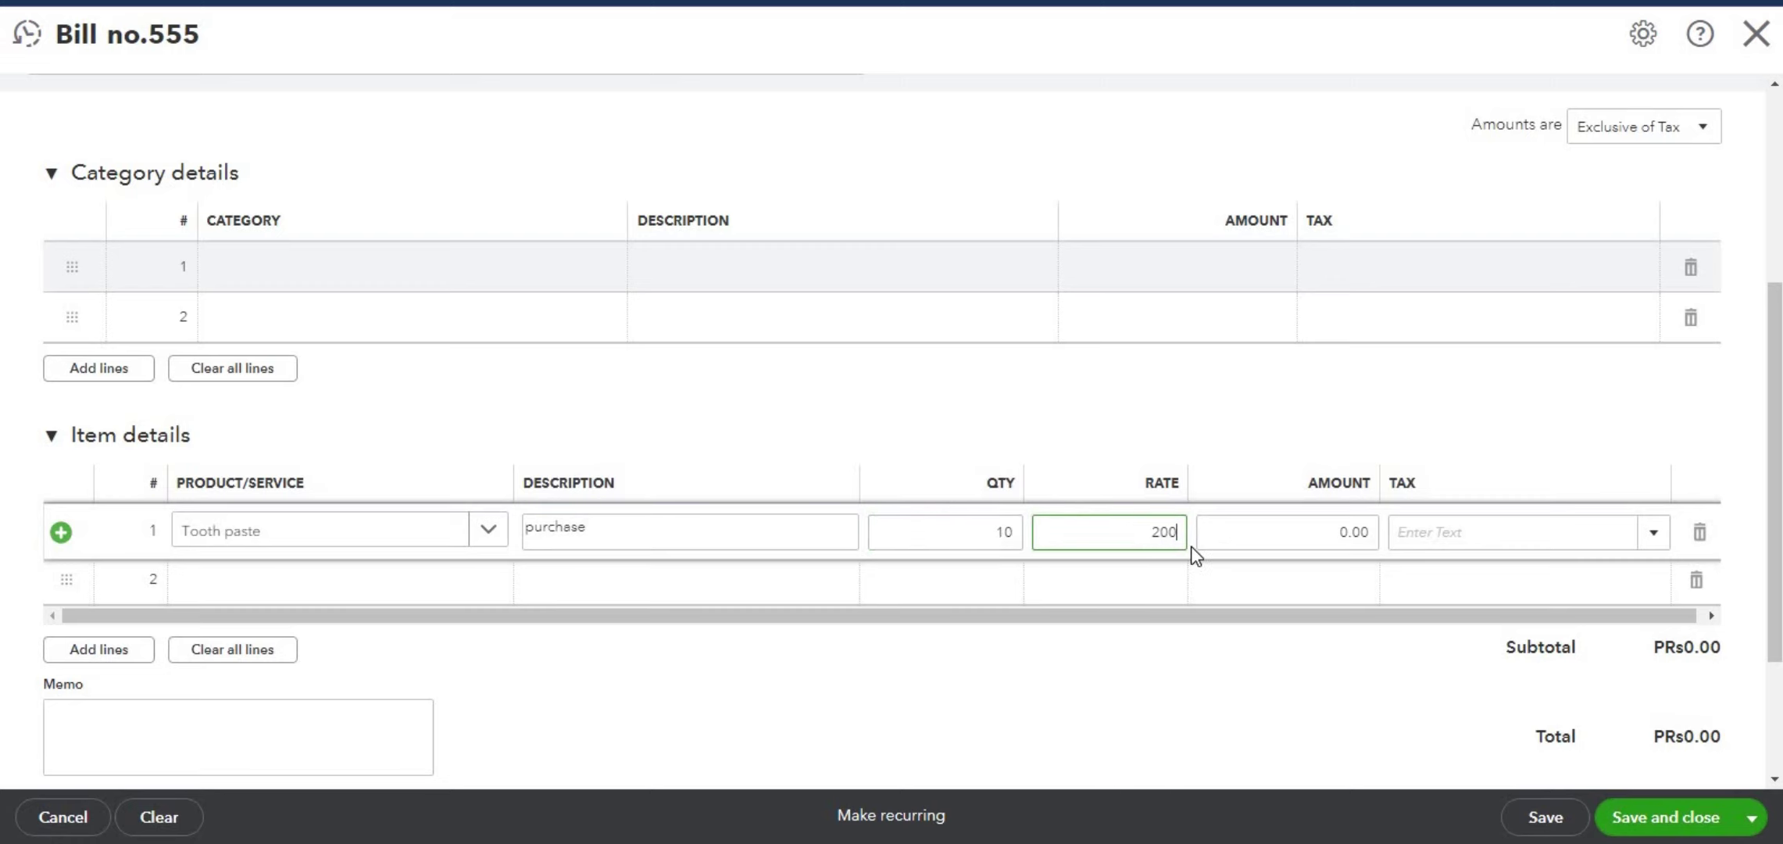
left_click(1354, 776)
- Apply the Standard Rate (18%) tax to the Tooth paste line, and save and close the bill
left_click(1433, 536)
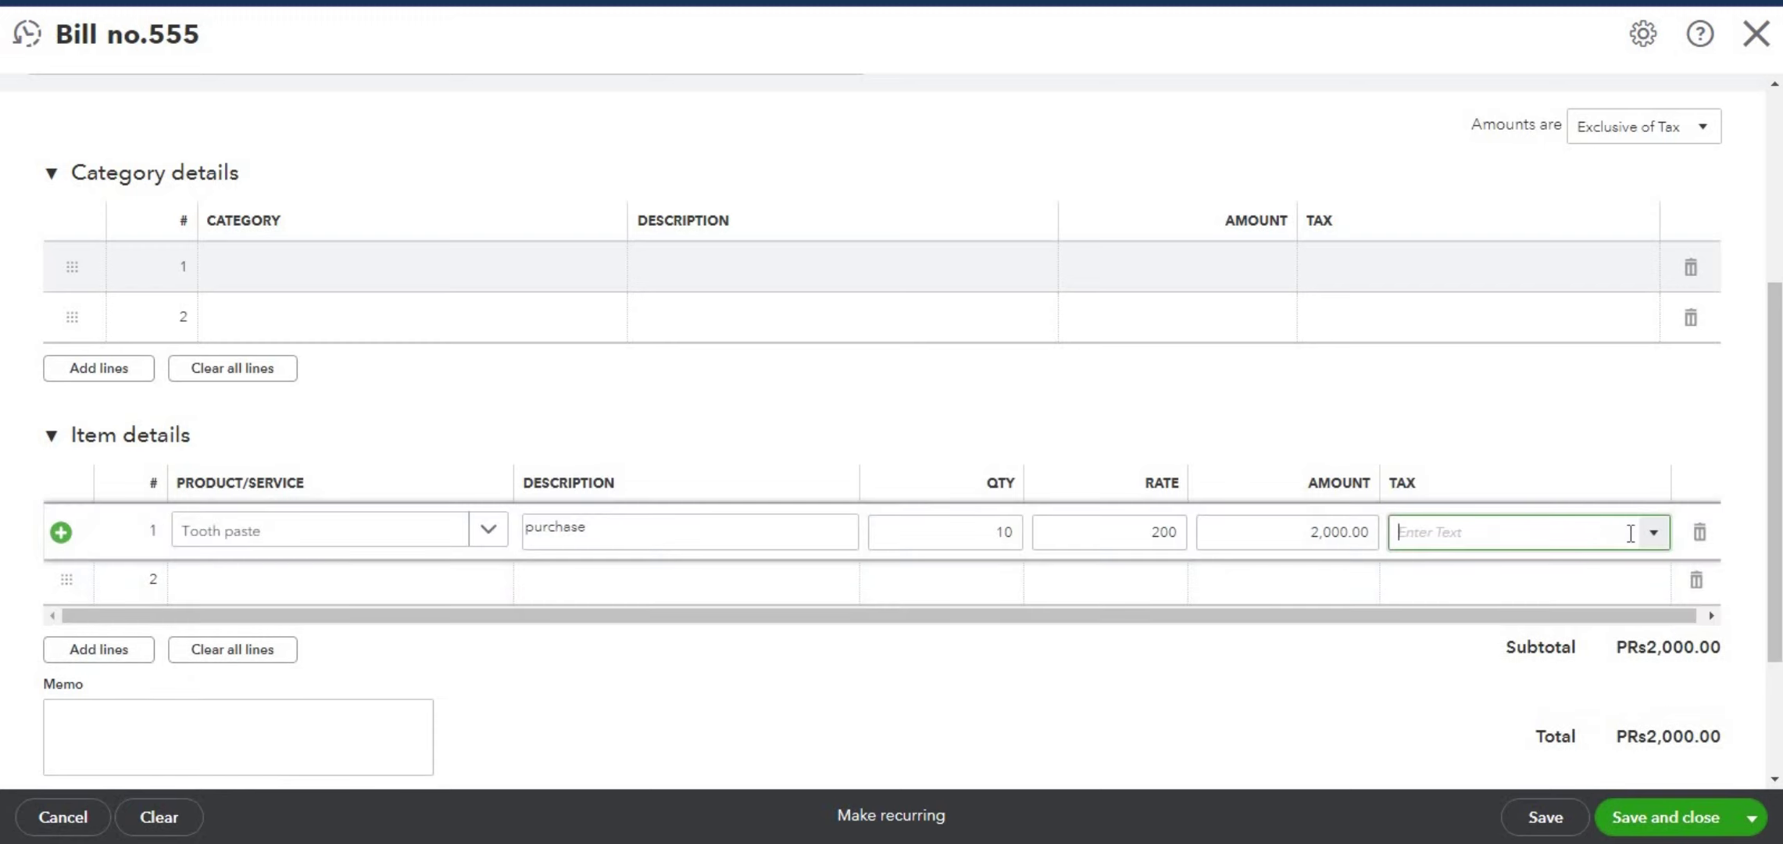
left_click(1654, 532)
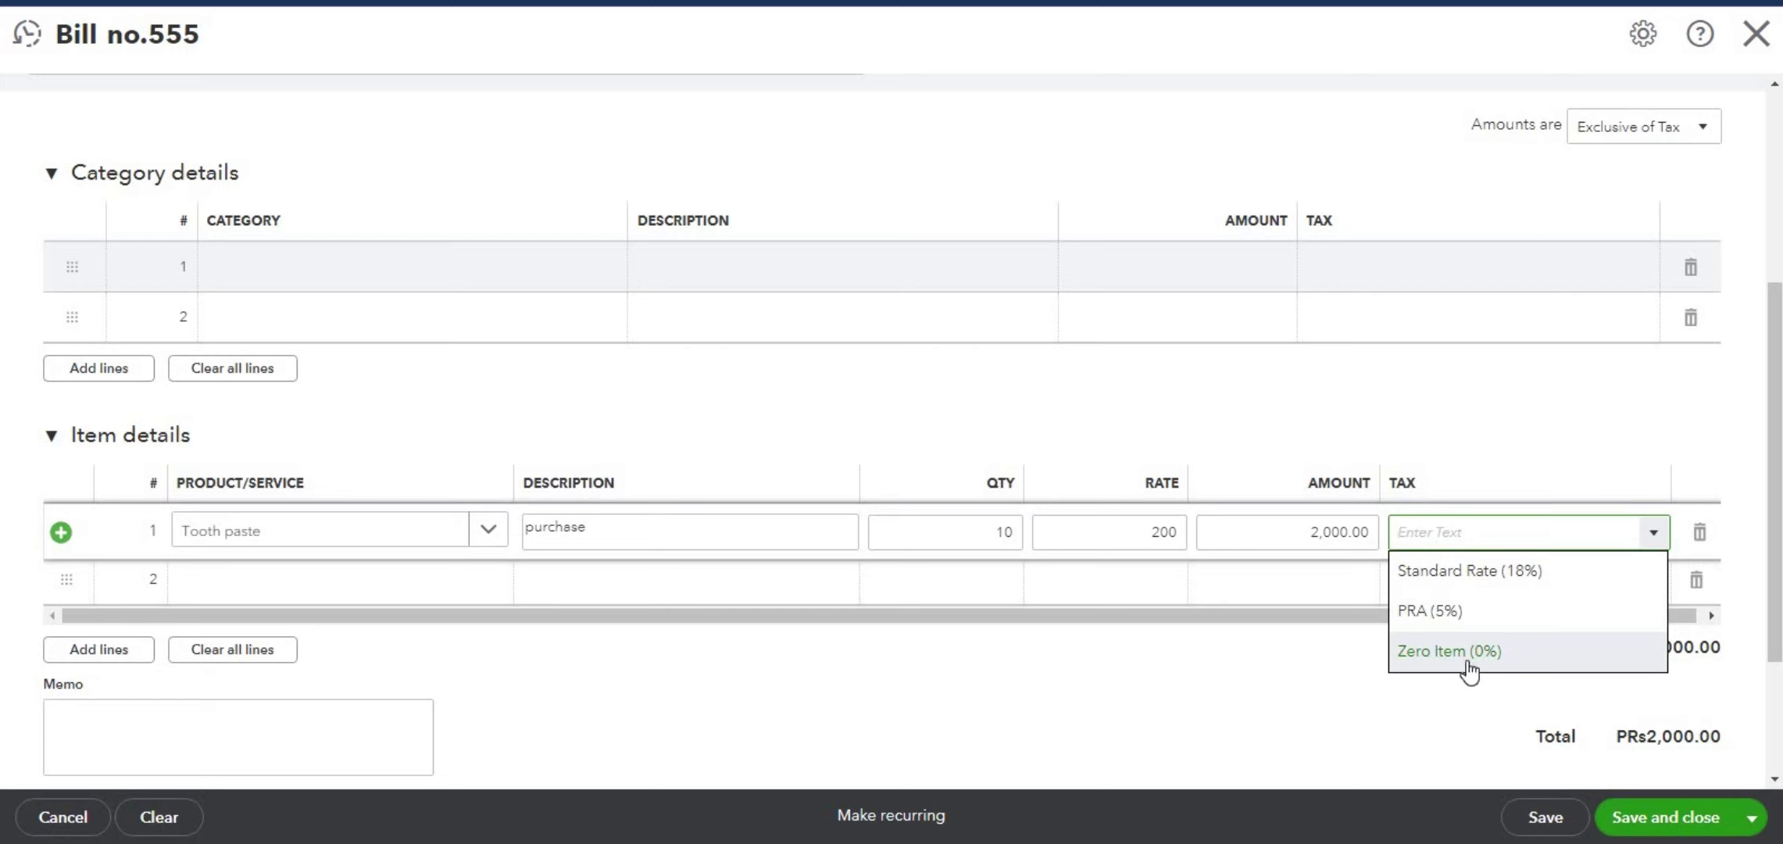
left_click(1473, 588)
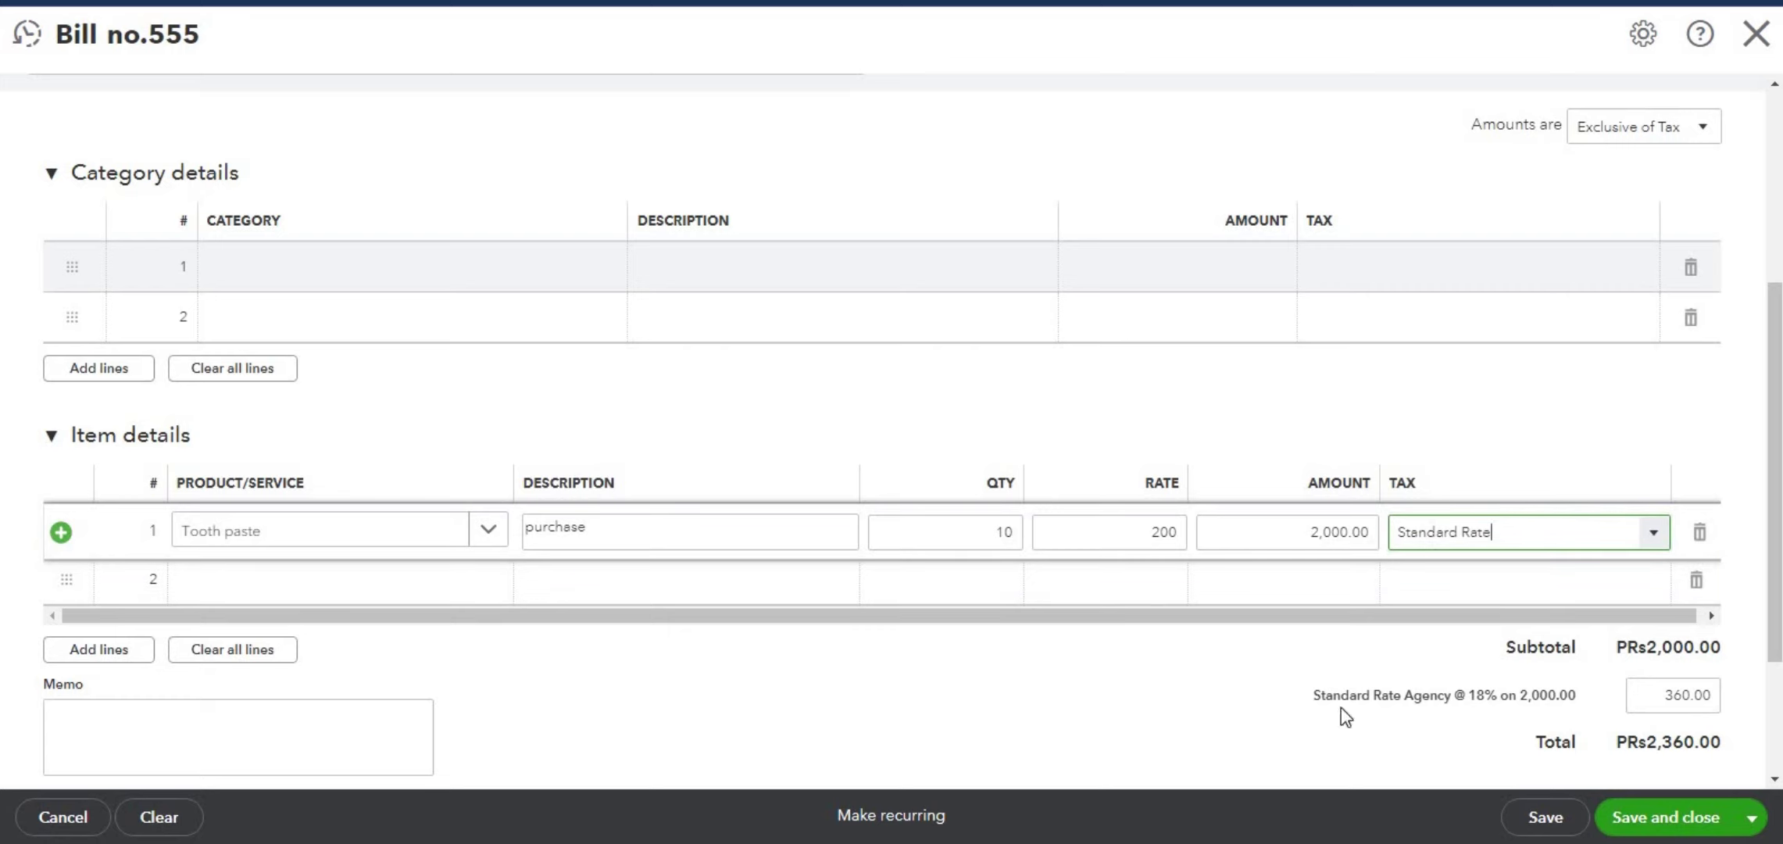
left_click(1198, 708)
scroll(1197, 709, "down", 2)
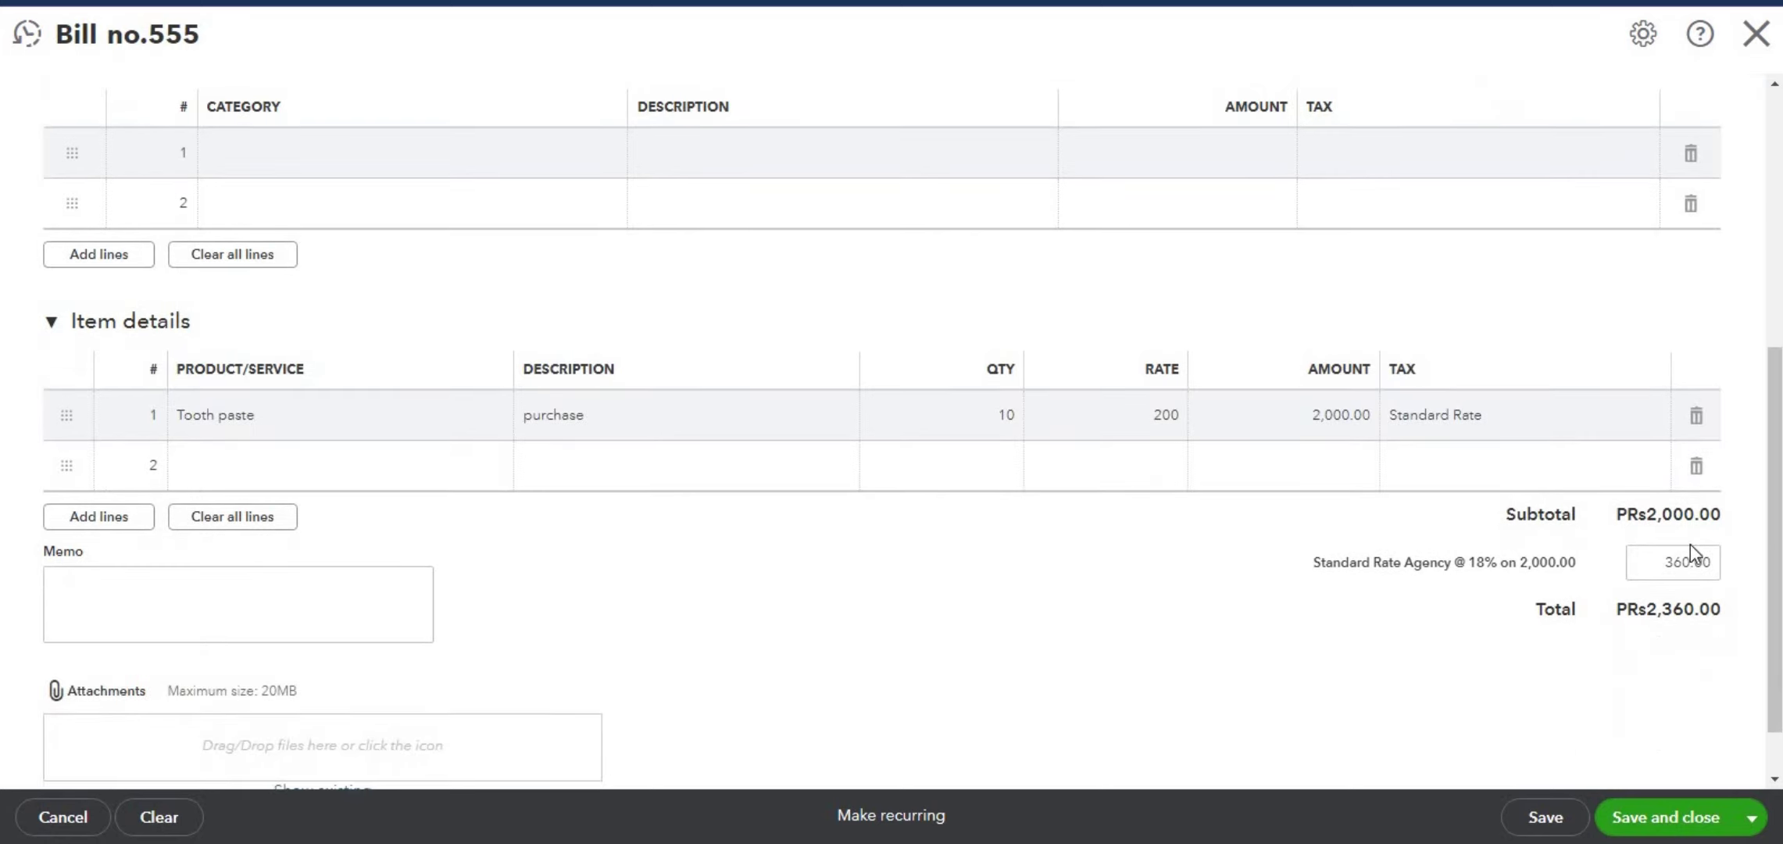
scroll(1476, 551, "up", 5)
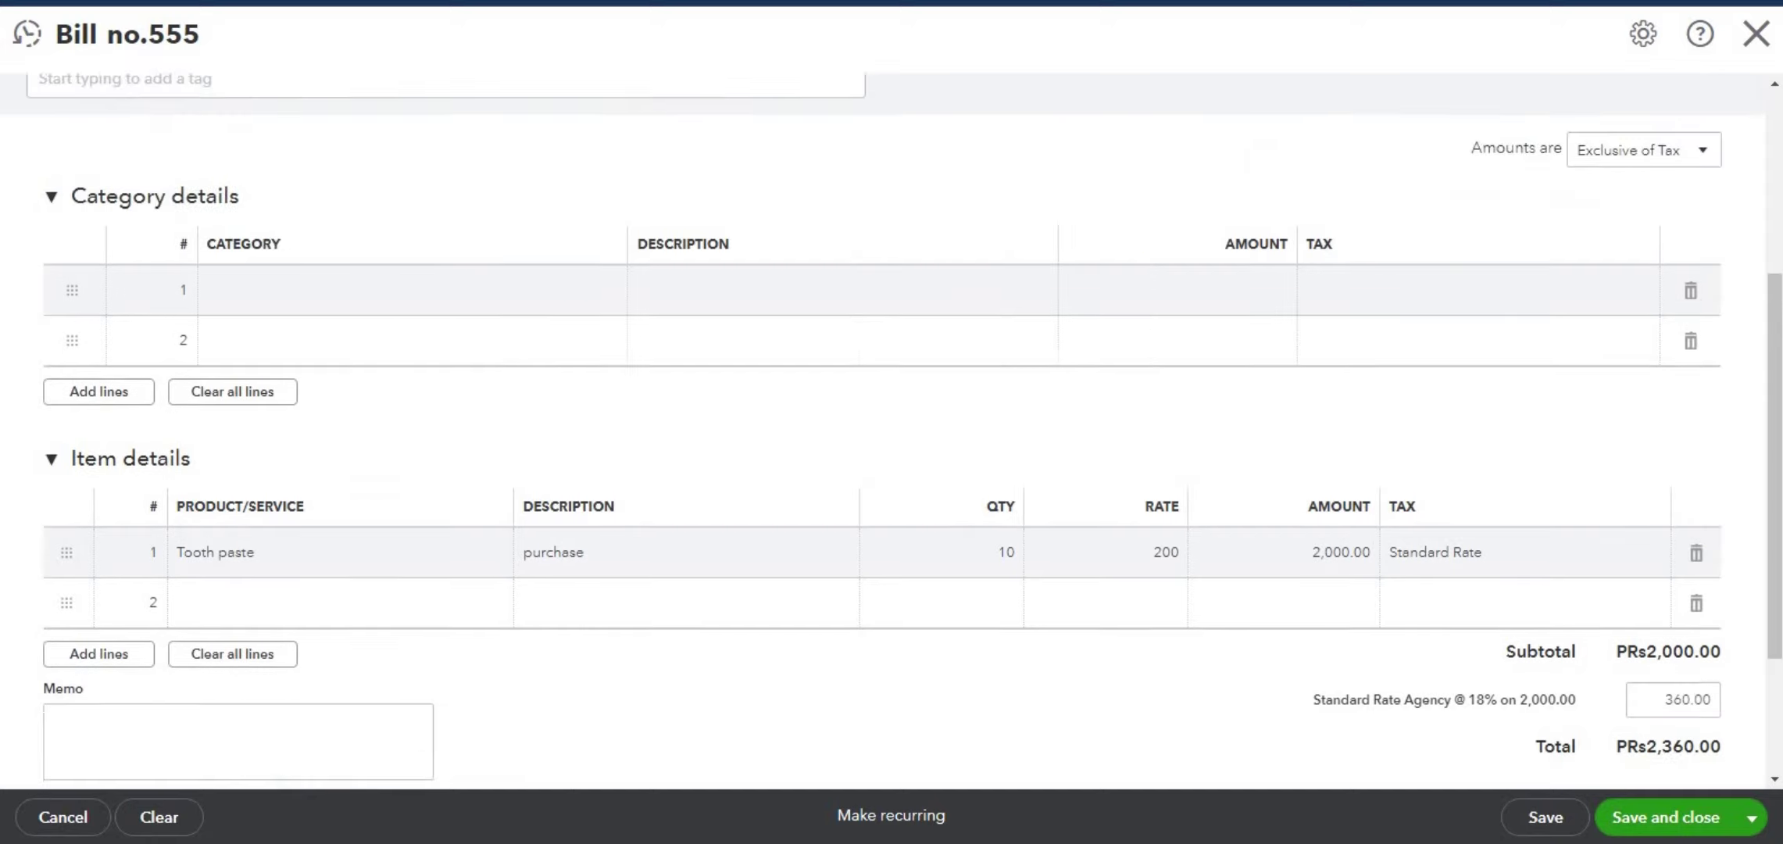
scroll(1476, 552, "down", 5)
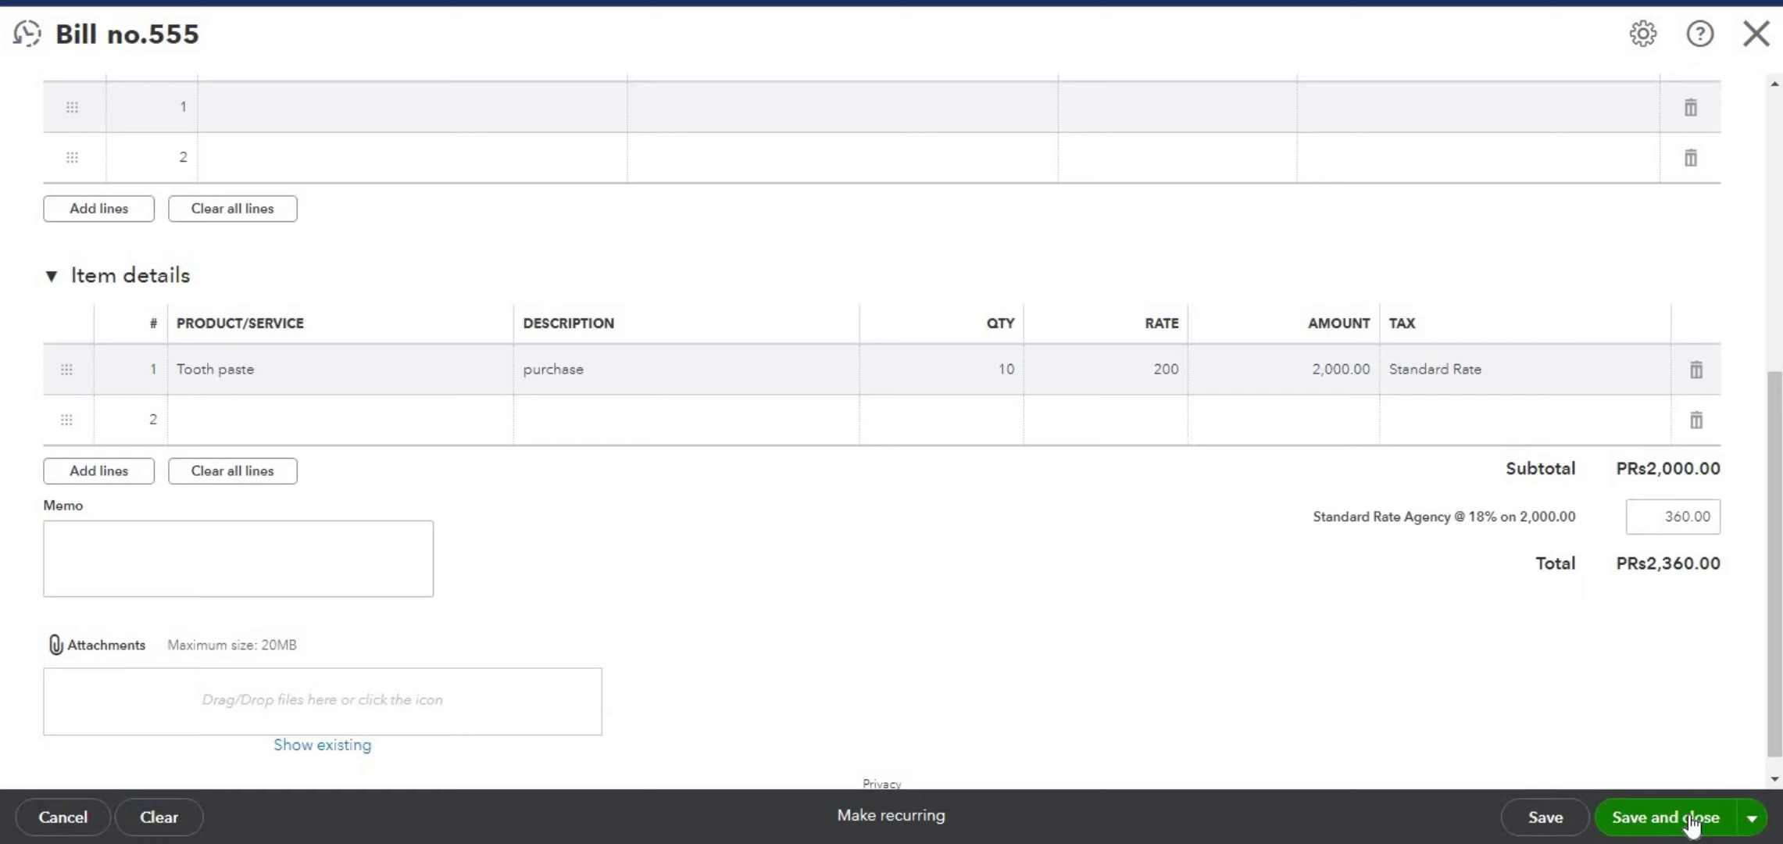
left_click(1690, 818)
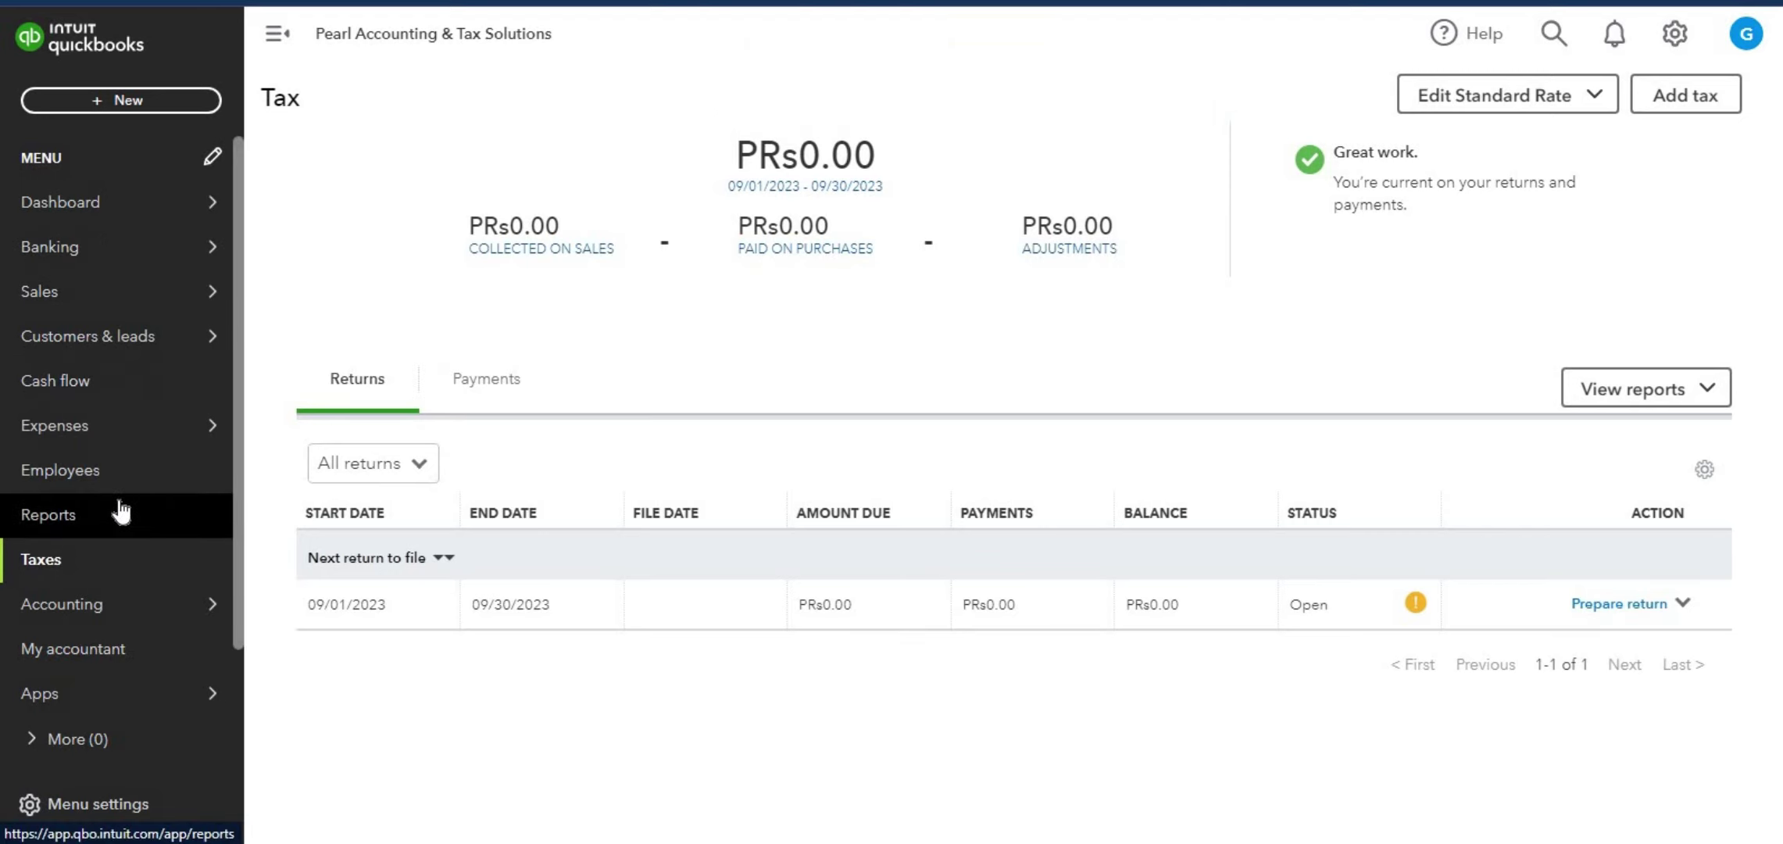
- Open the Balance Sheet report and examine the Standard Rate Payable line under current liabilities
mouse_move(88, 428)
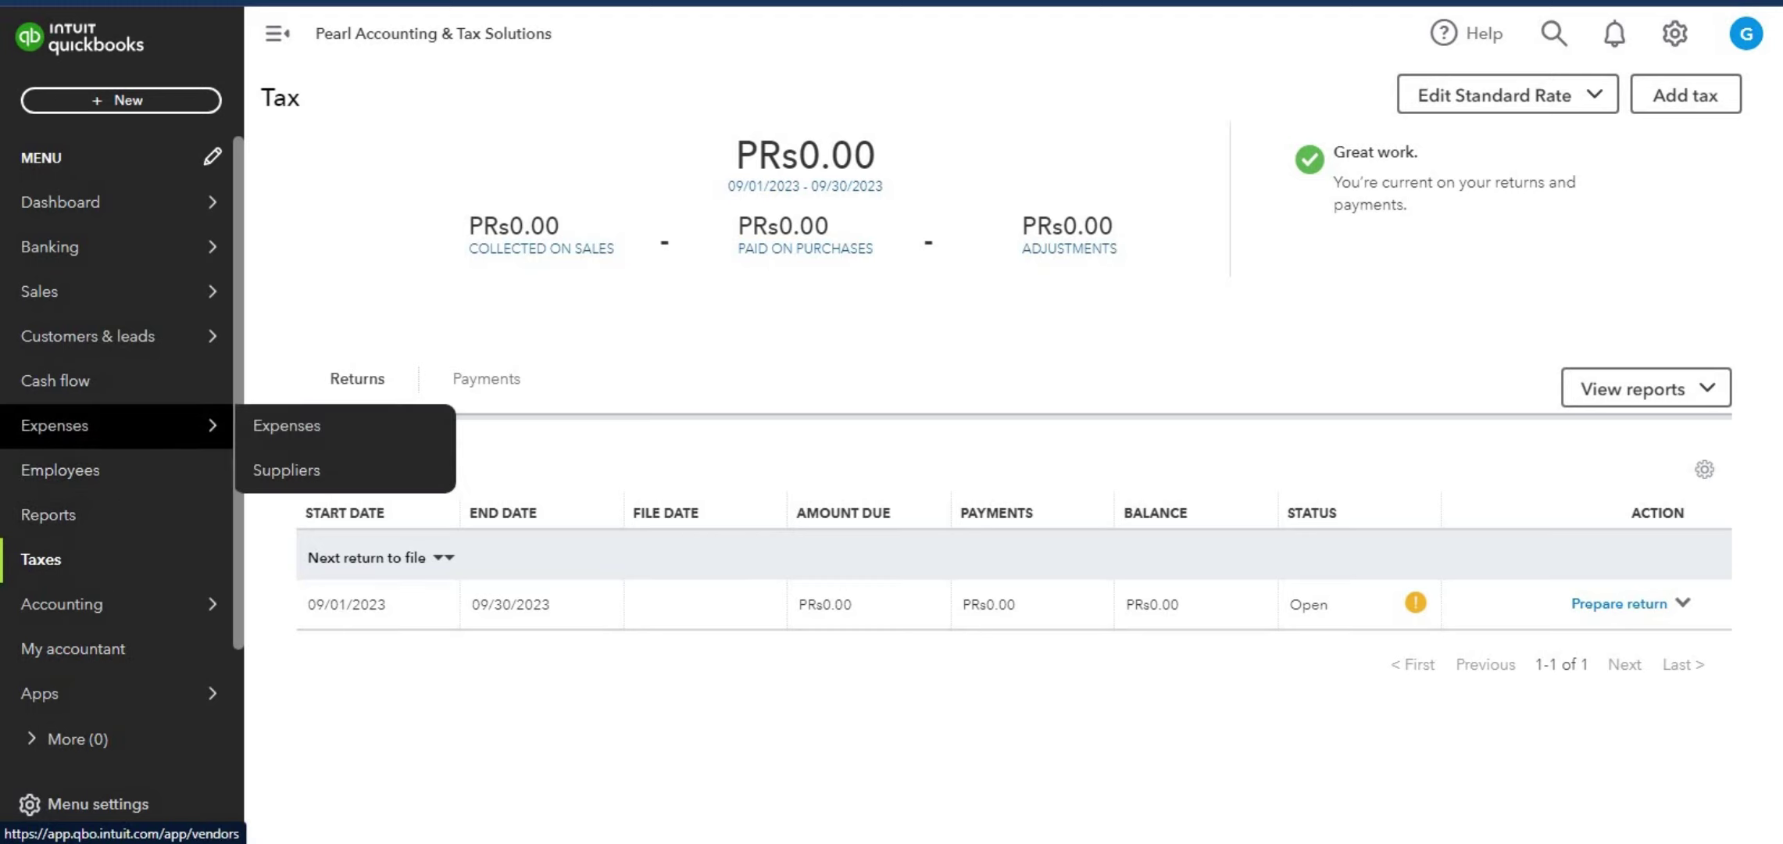
left_click(132, 531)
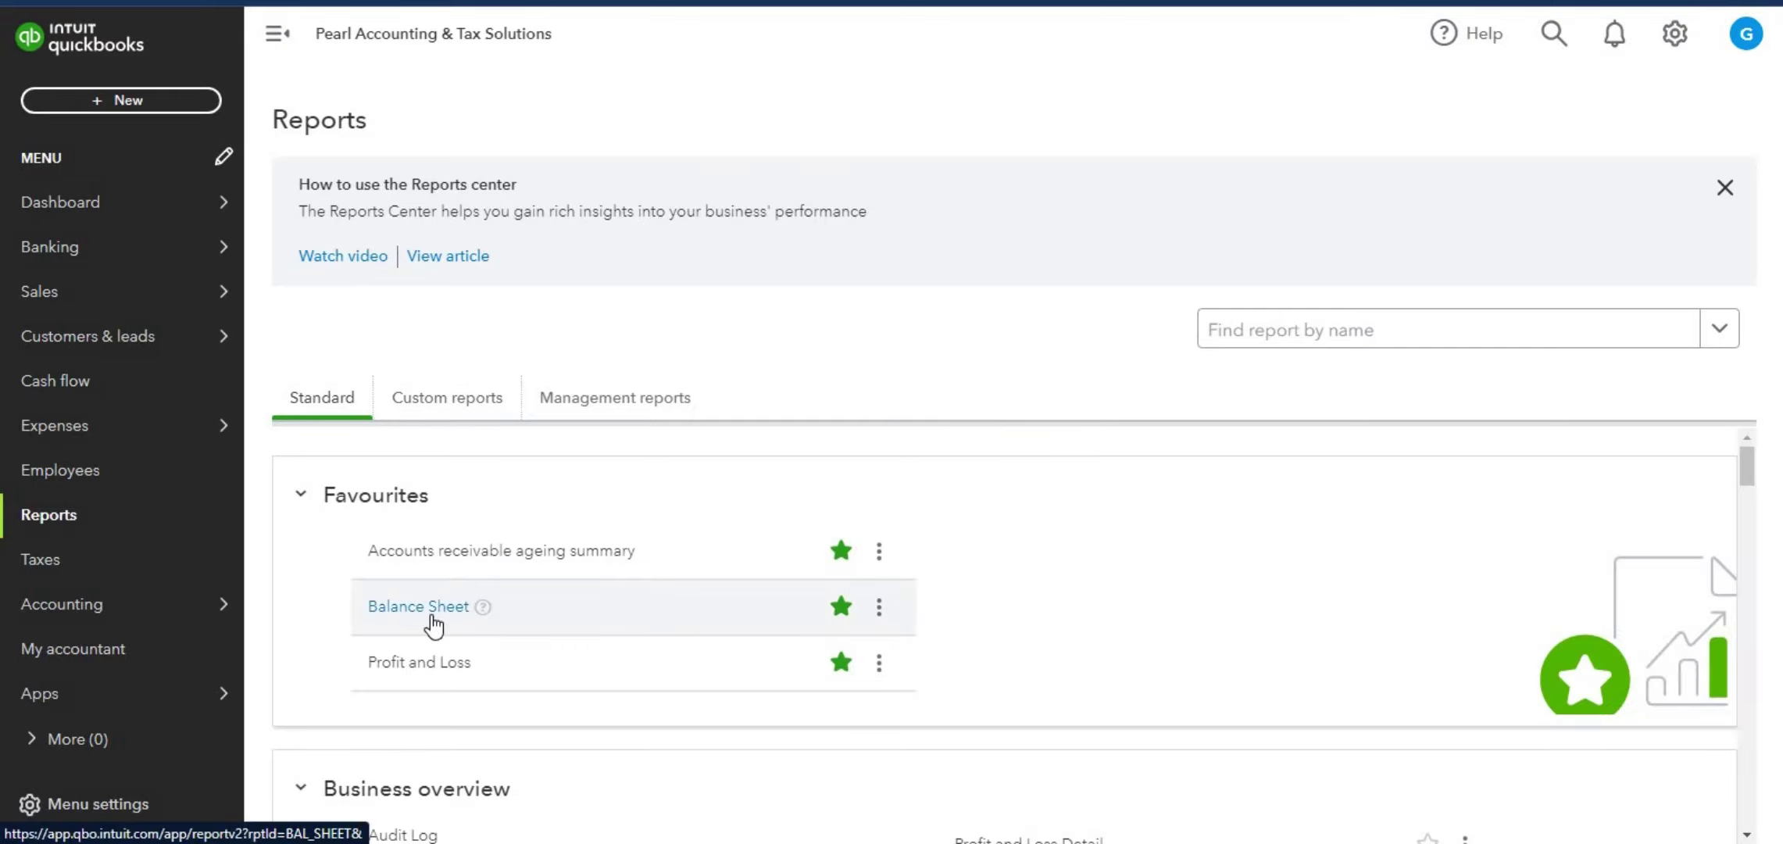
left_click(432, 616)
scroll(435, 622, "down", 3)
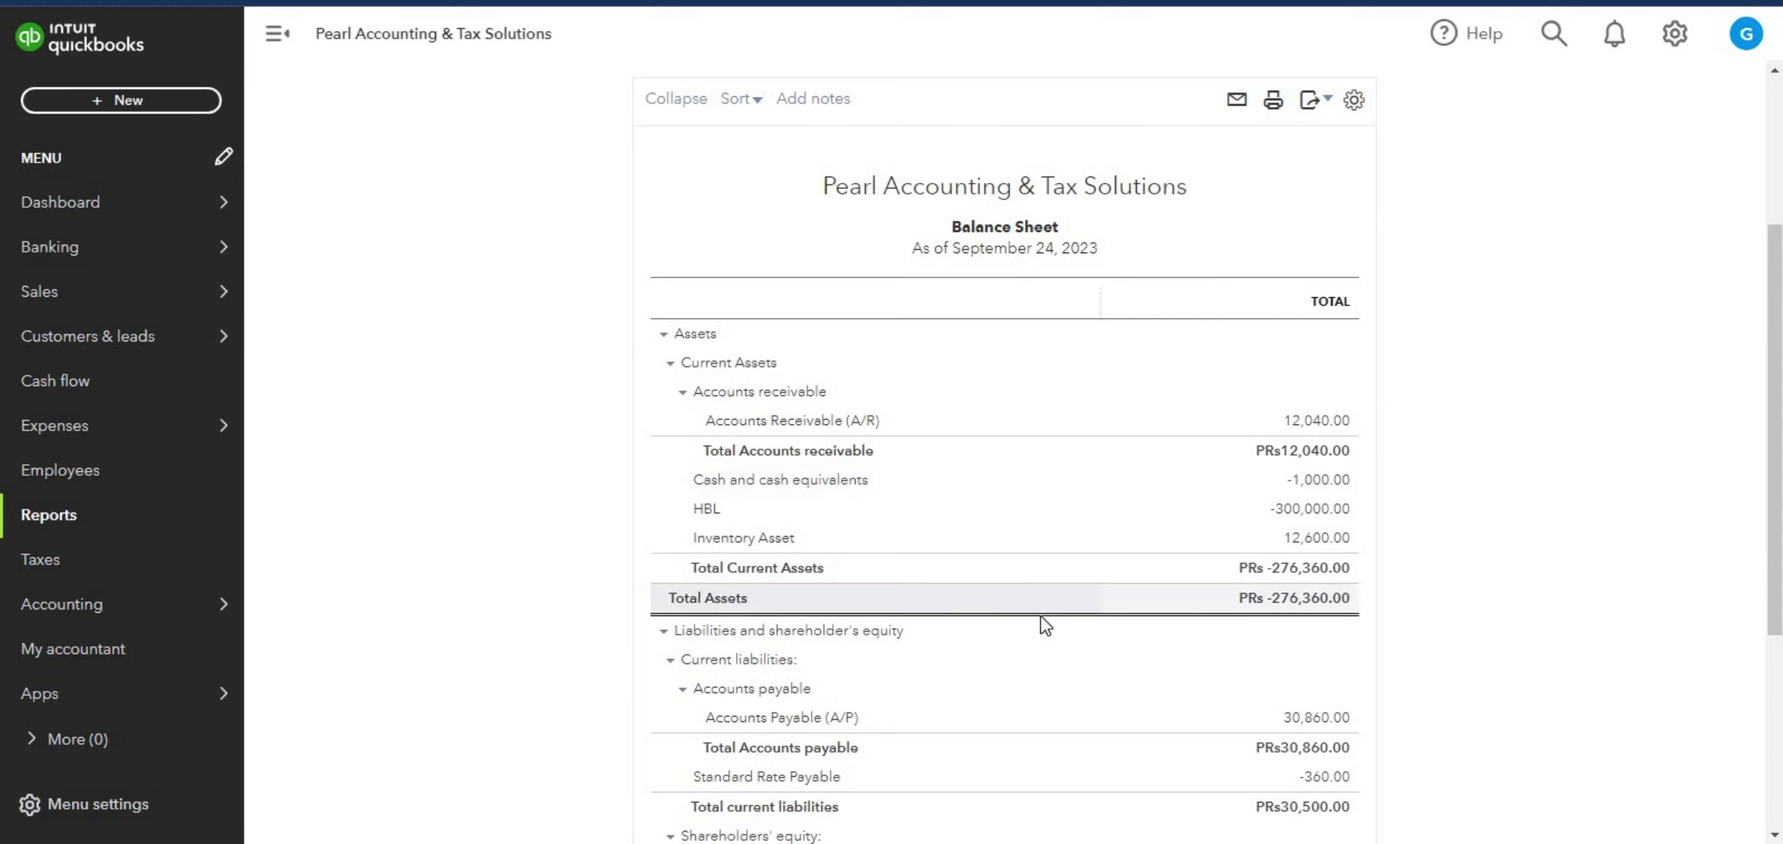
scroll(1045, 625, "down", 3)
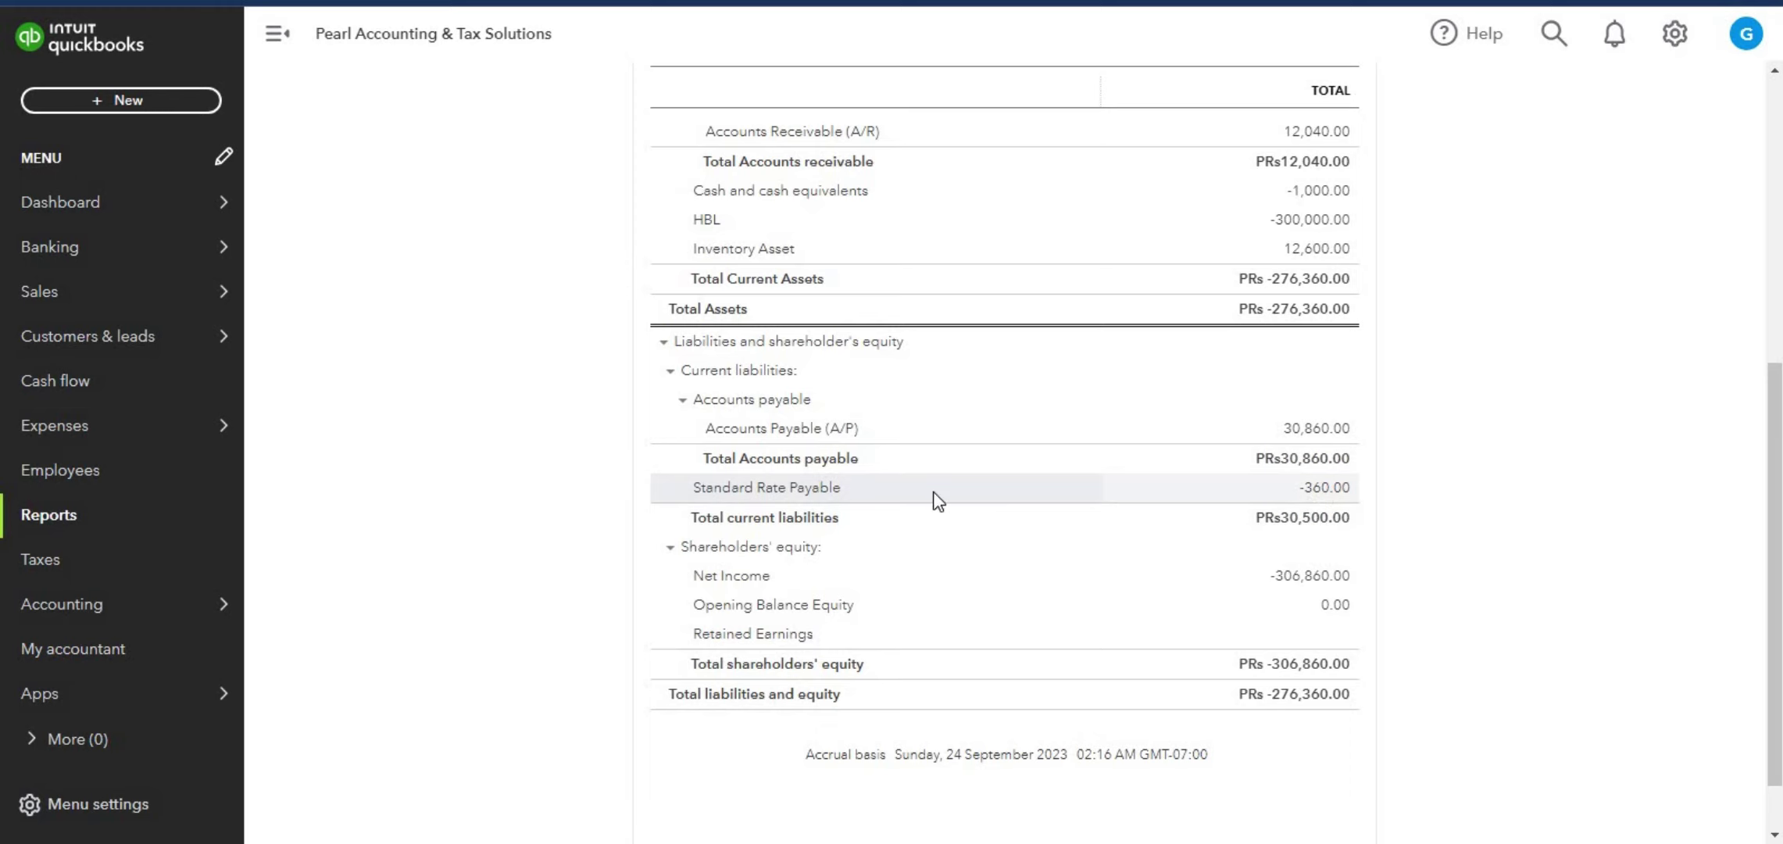
- Drill down into the Standard Rate Payable balance, switch the transaction report to classic view and check the bill entry's amount
left_click(1321, 488)
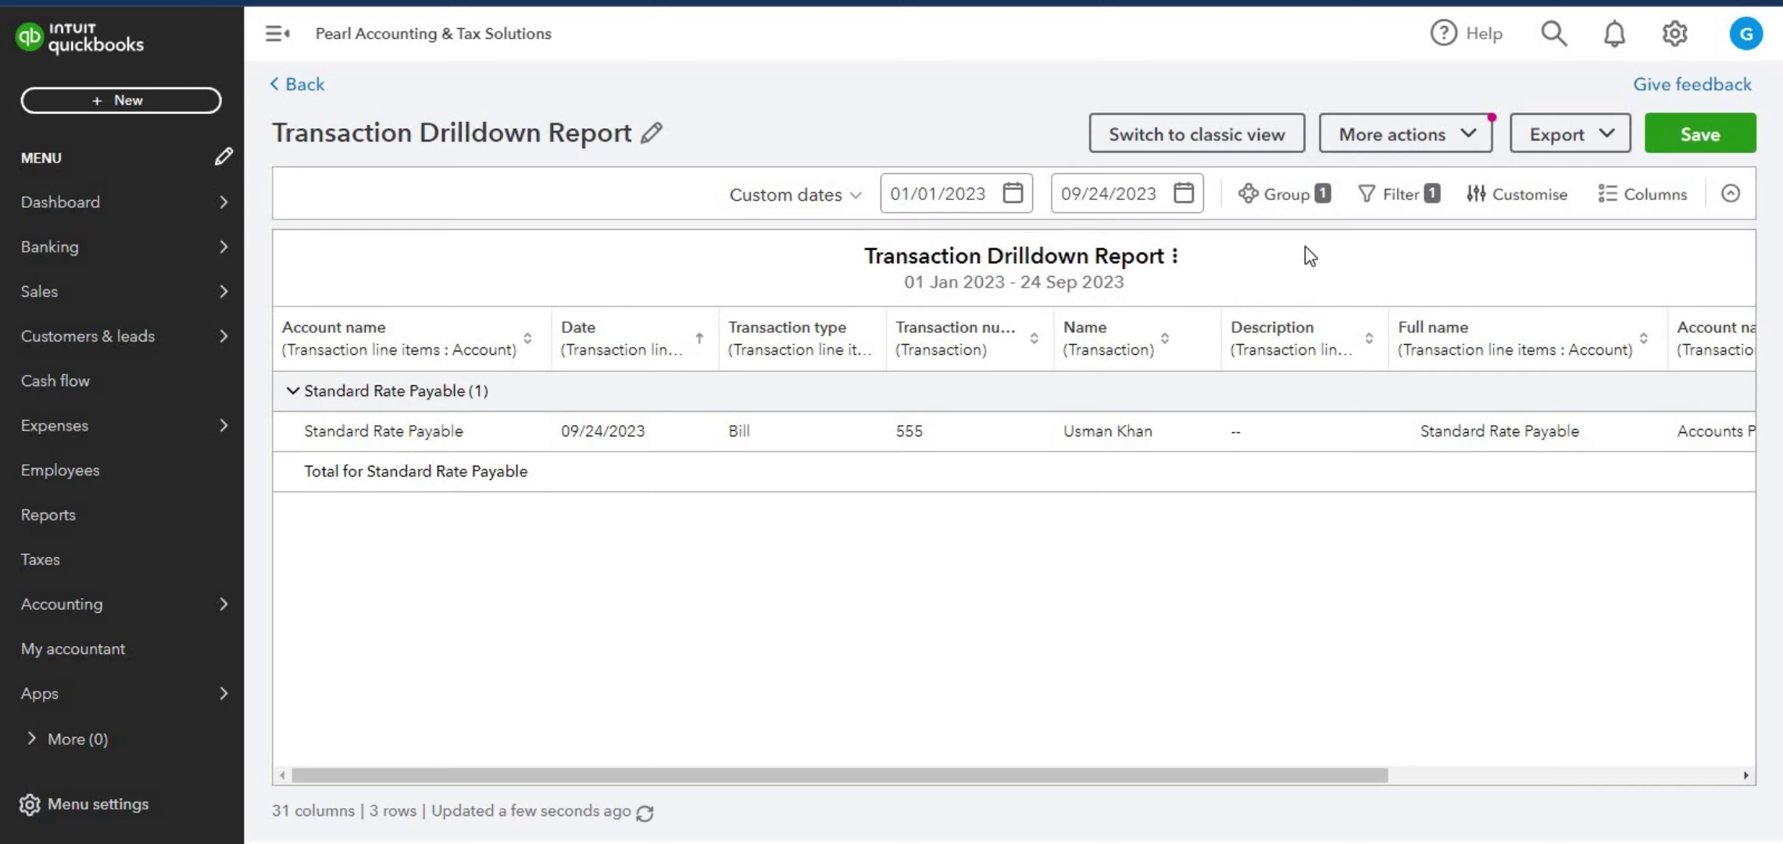
left_click(1201, 137)
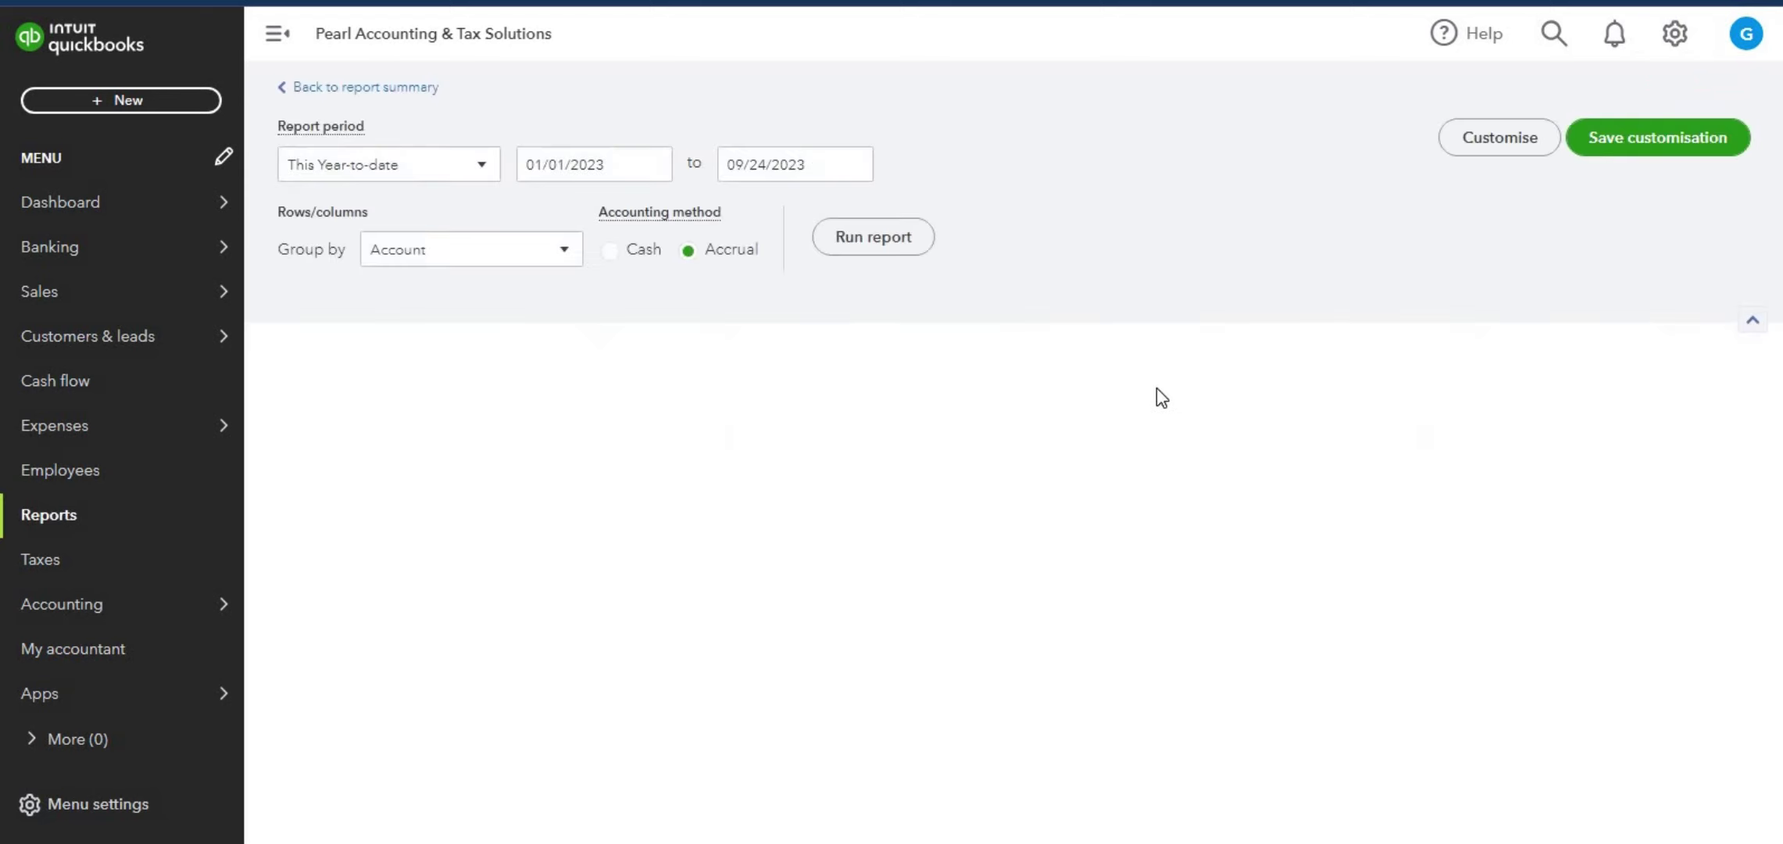
scroll(1156, 375, "down", 1)
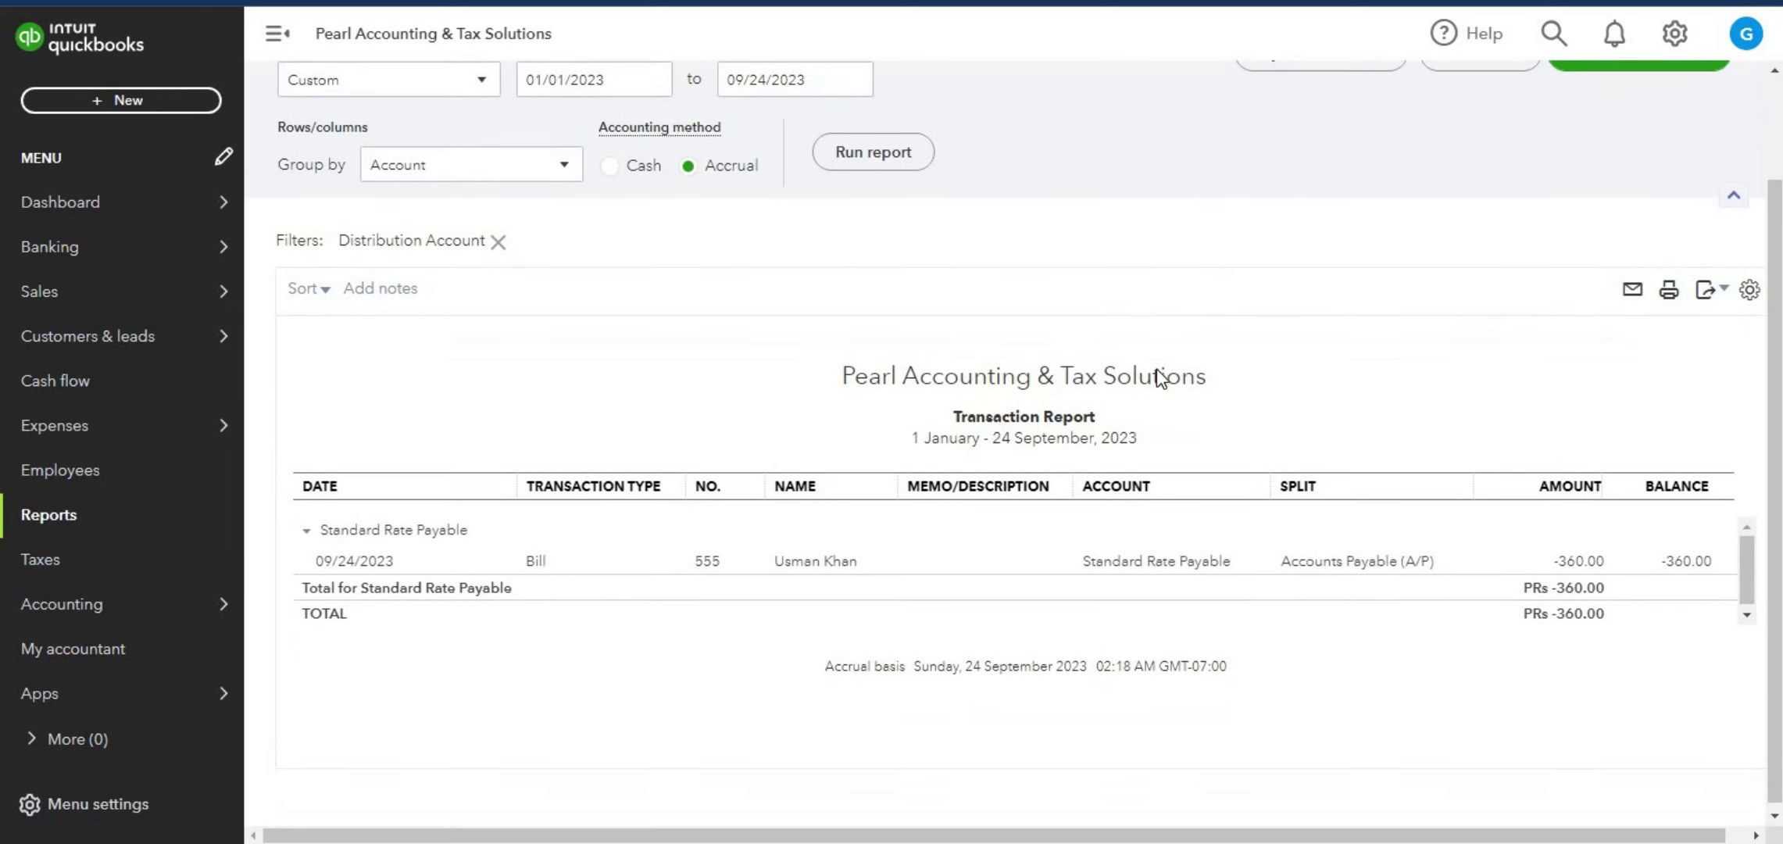
scroll(1160, 380, "up", 1)
scroll(1159, 380, "down", 2)
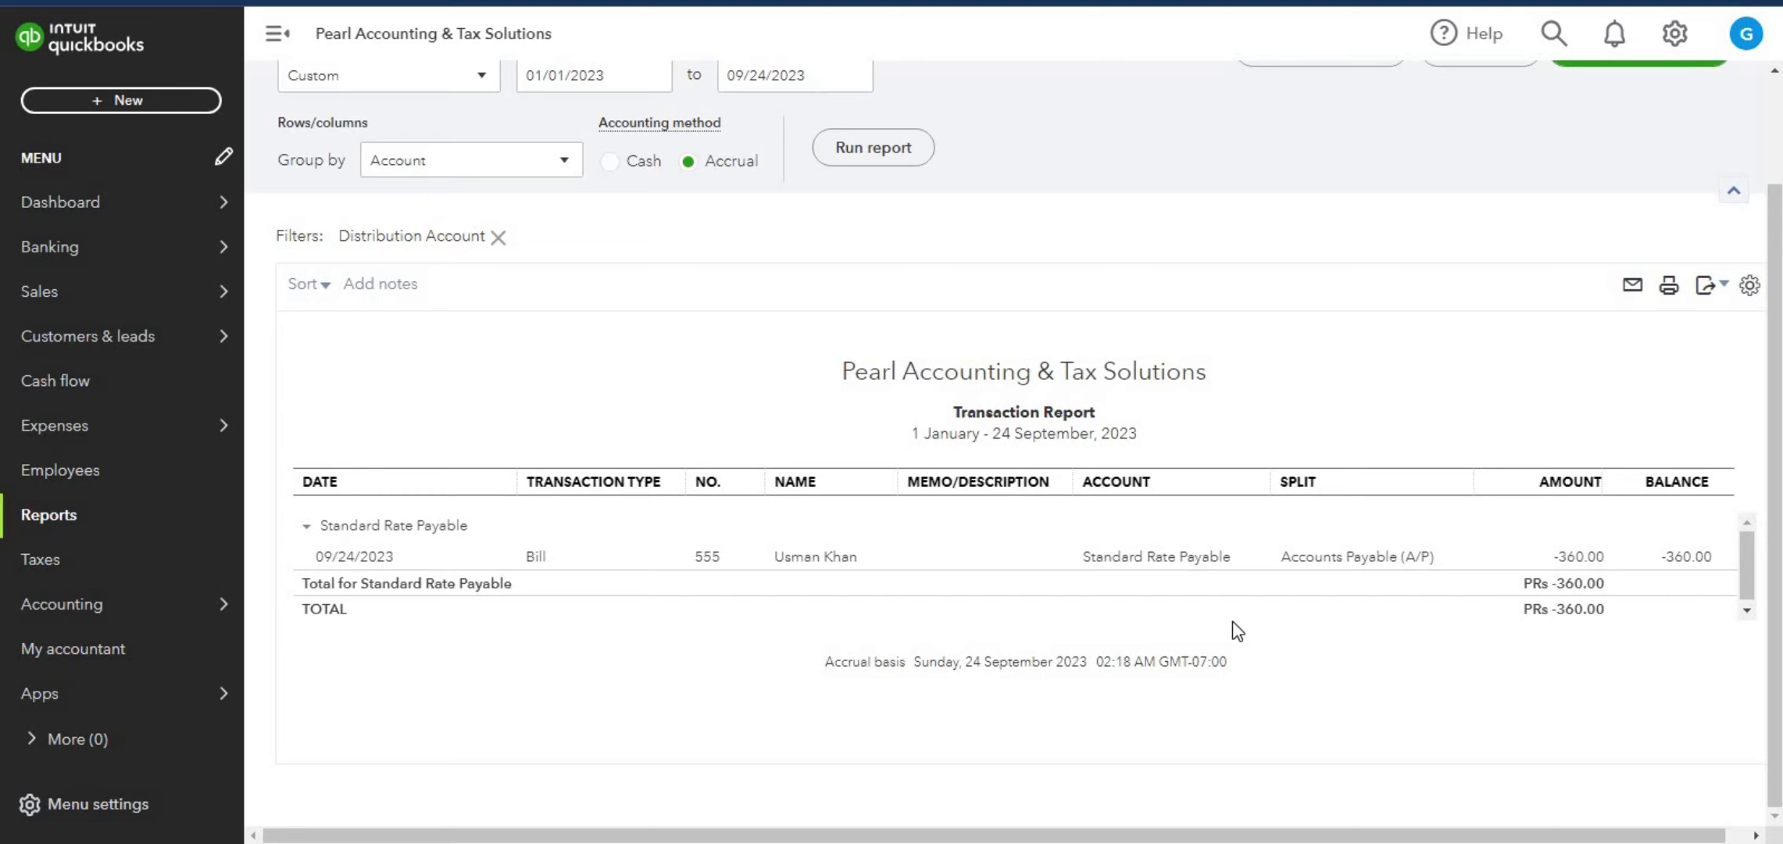
left_click(1578, 558)
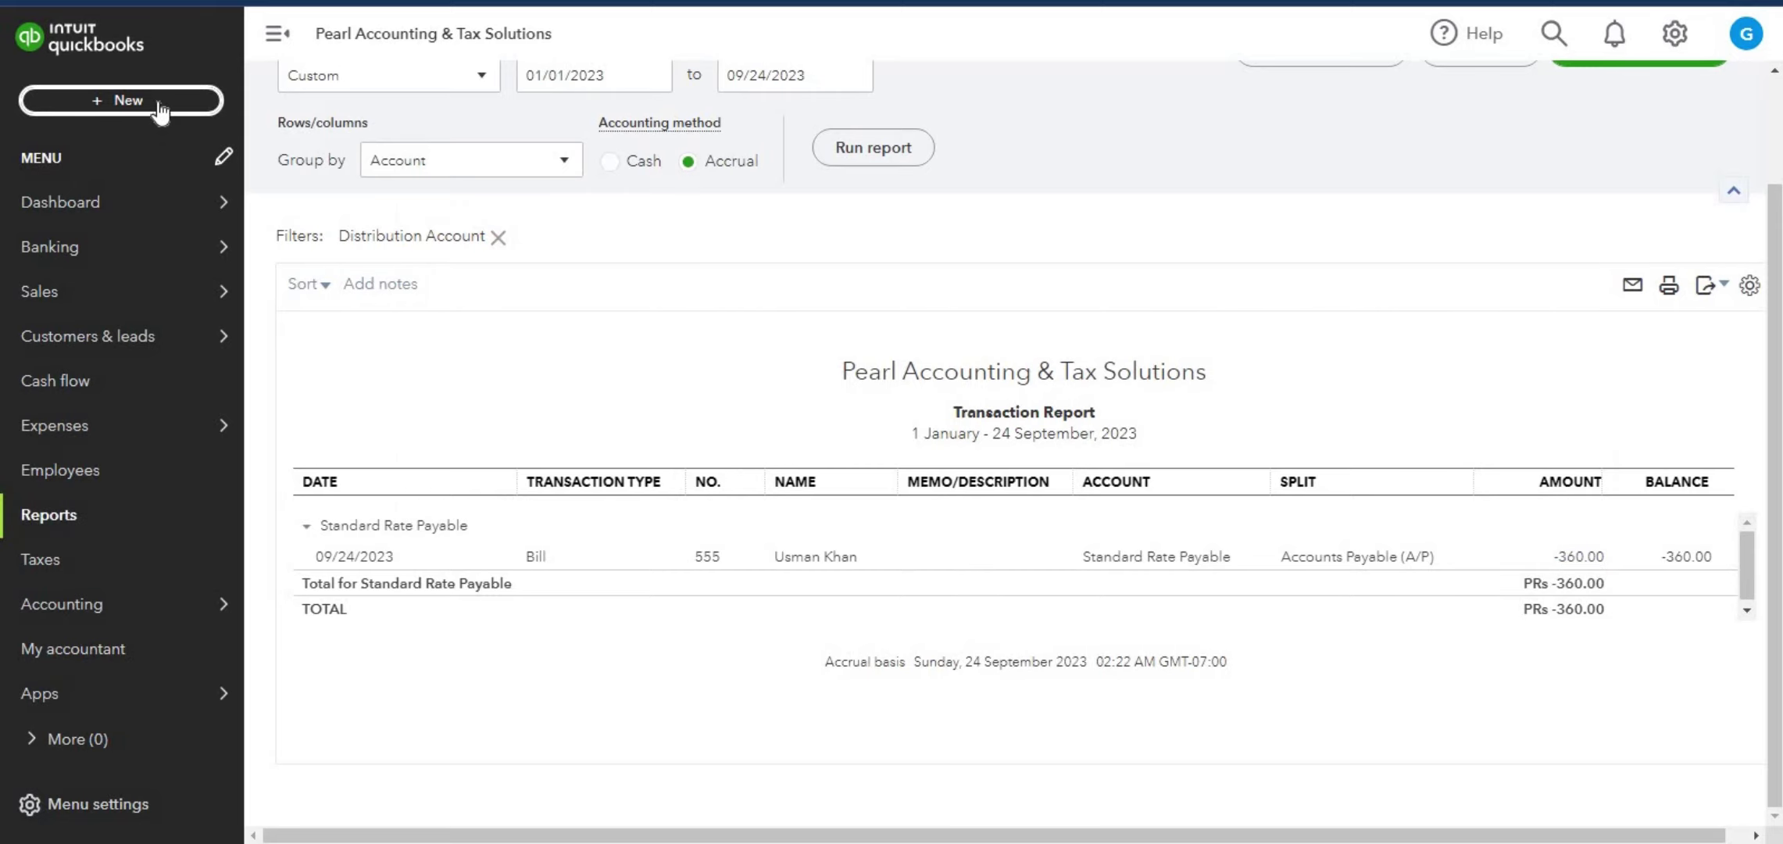
- Create a new invoice for the customer Healthy Pvt ltd
left_click(157, 98)
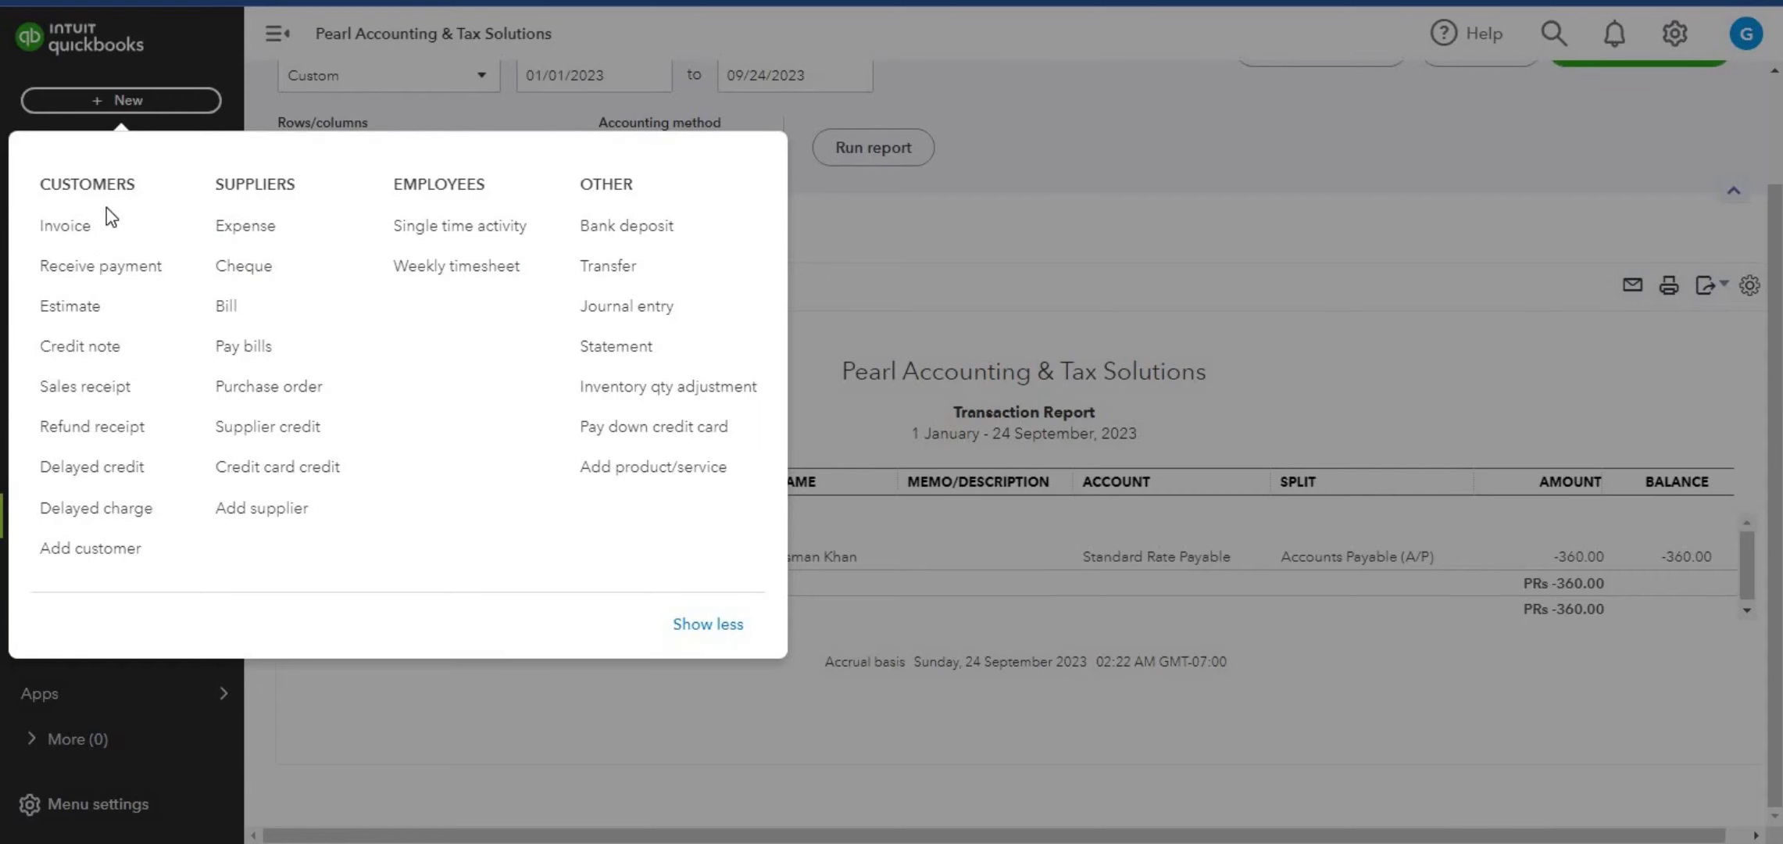
left_click(98, 226)
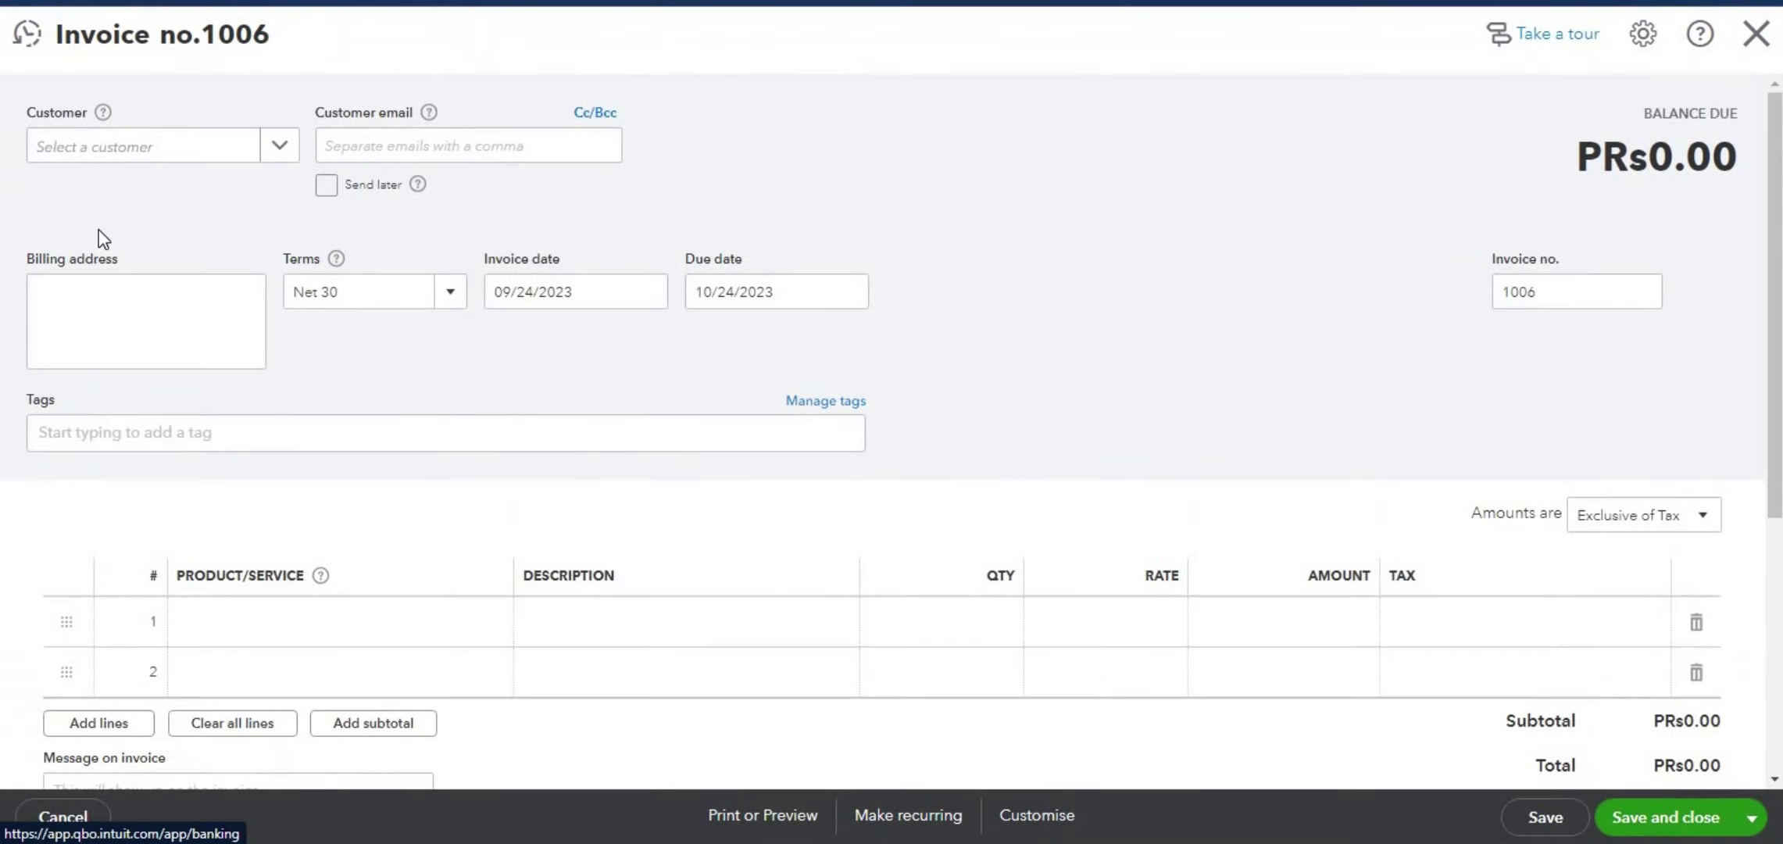
left_click(286, 146)
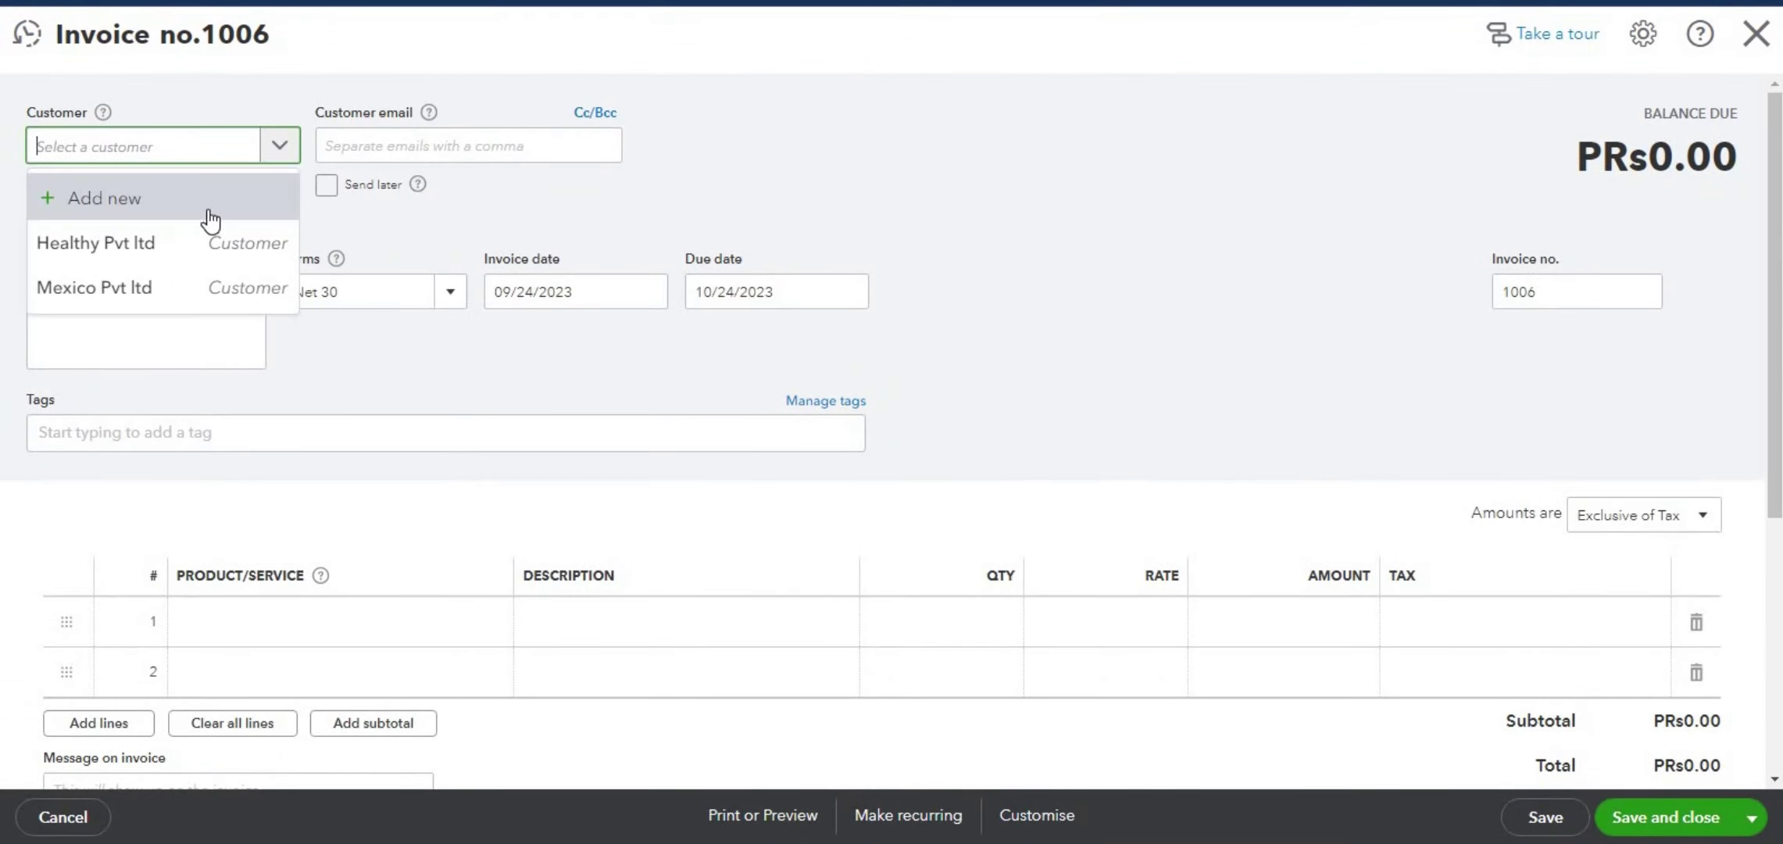
left_click(162, 254)
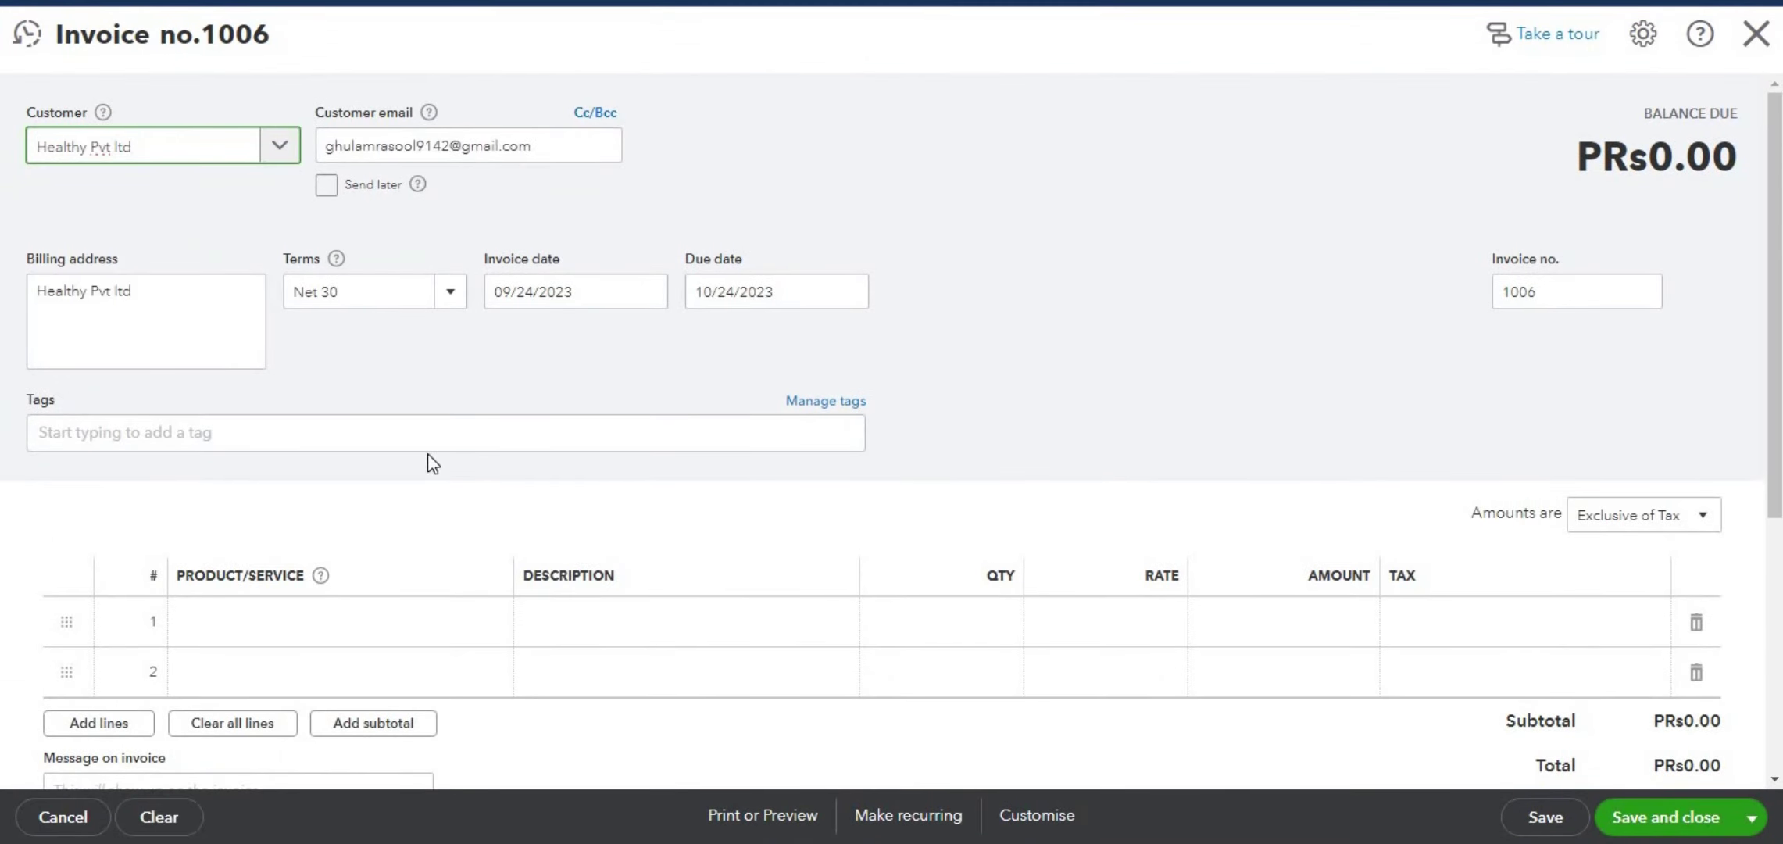
- Fill the invoice's first item line with LuX Soap, description "soap sold", quantity 5 and rate 300
left_click(492, 622)
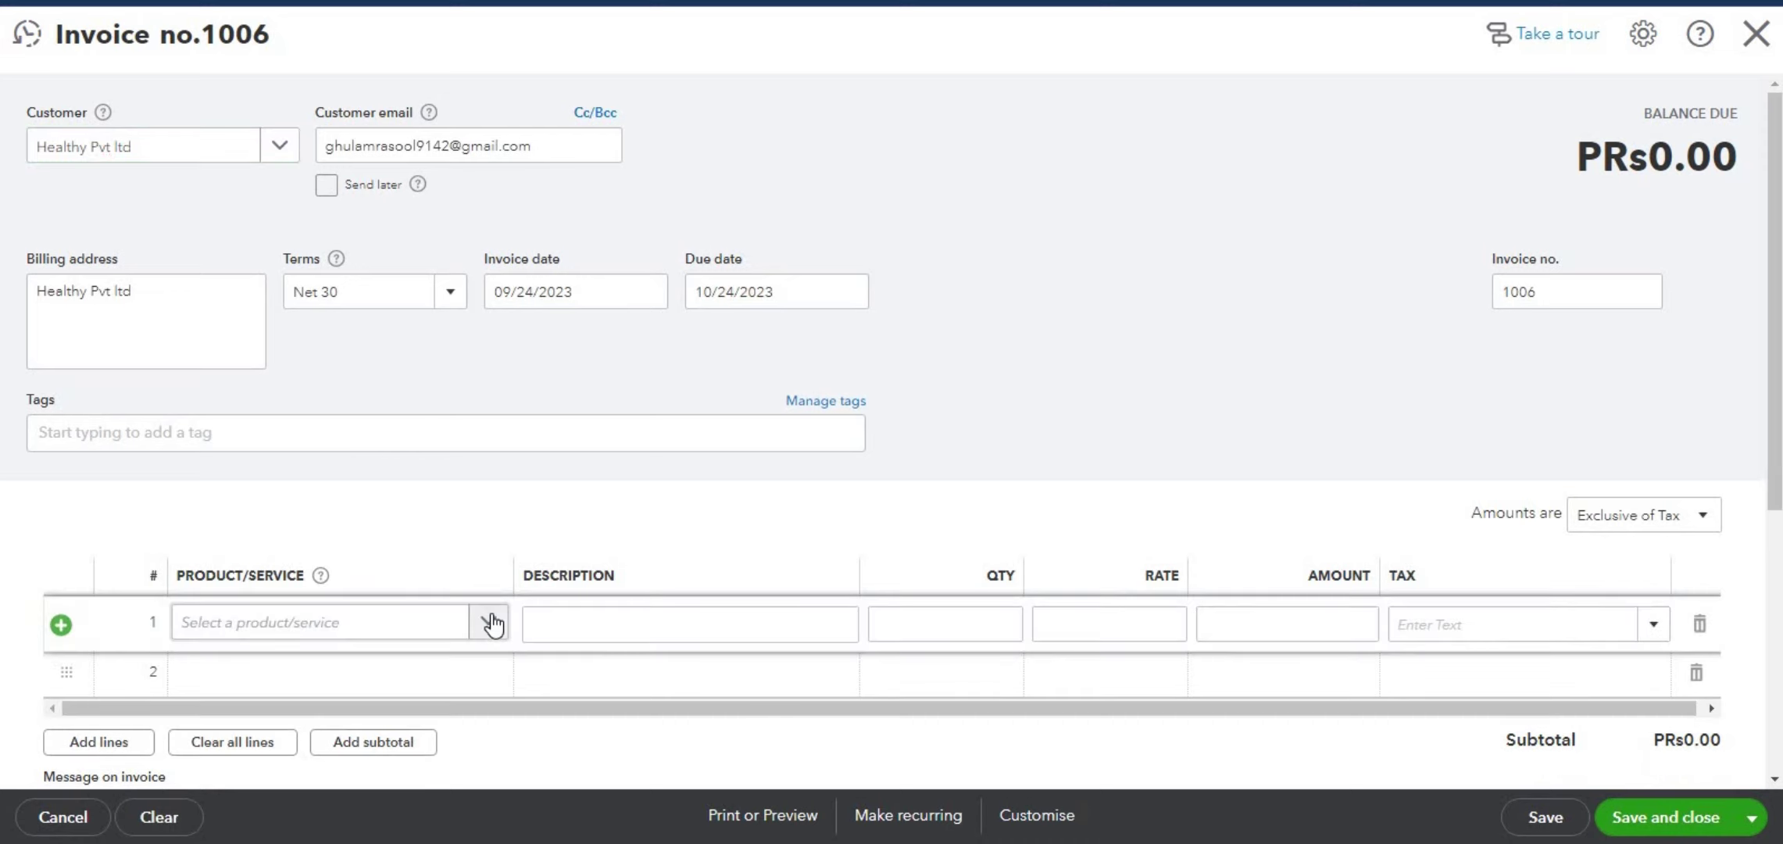
left_click(489, 621)
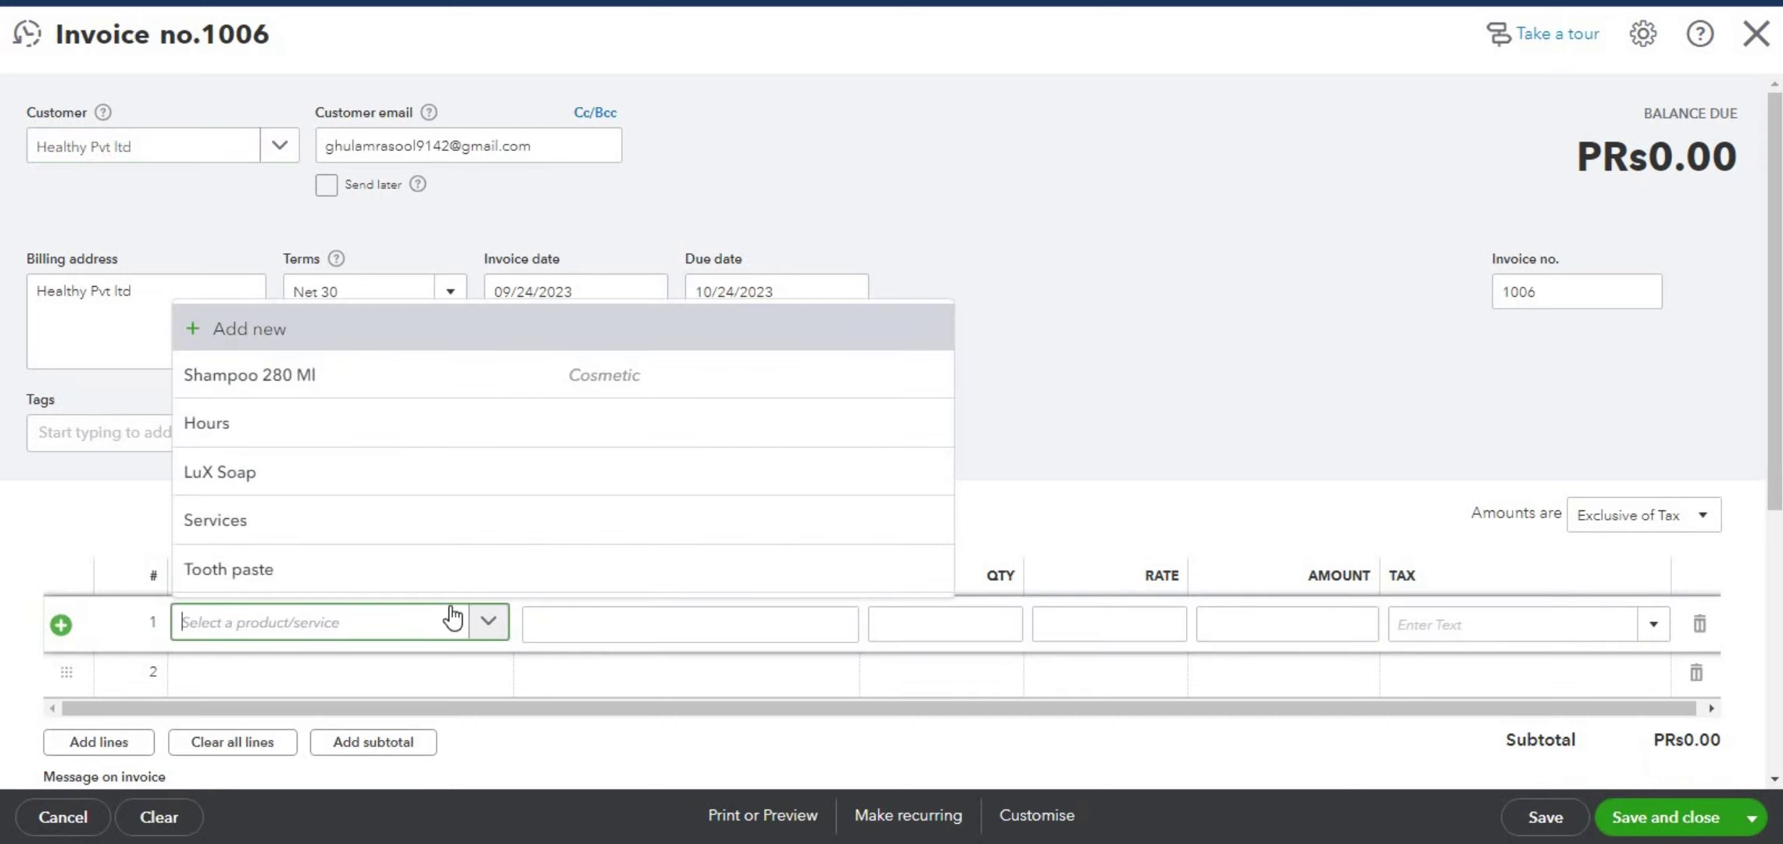
left_click(425, 494)
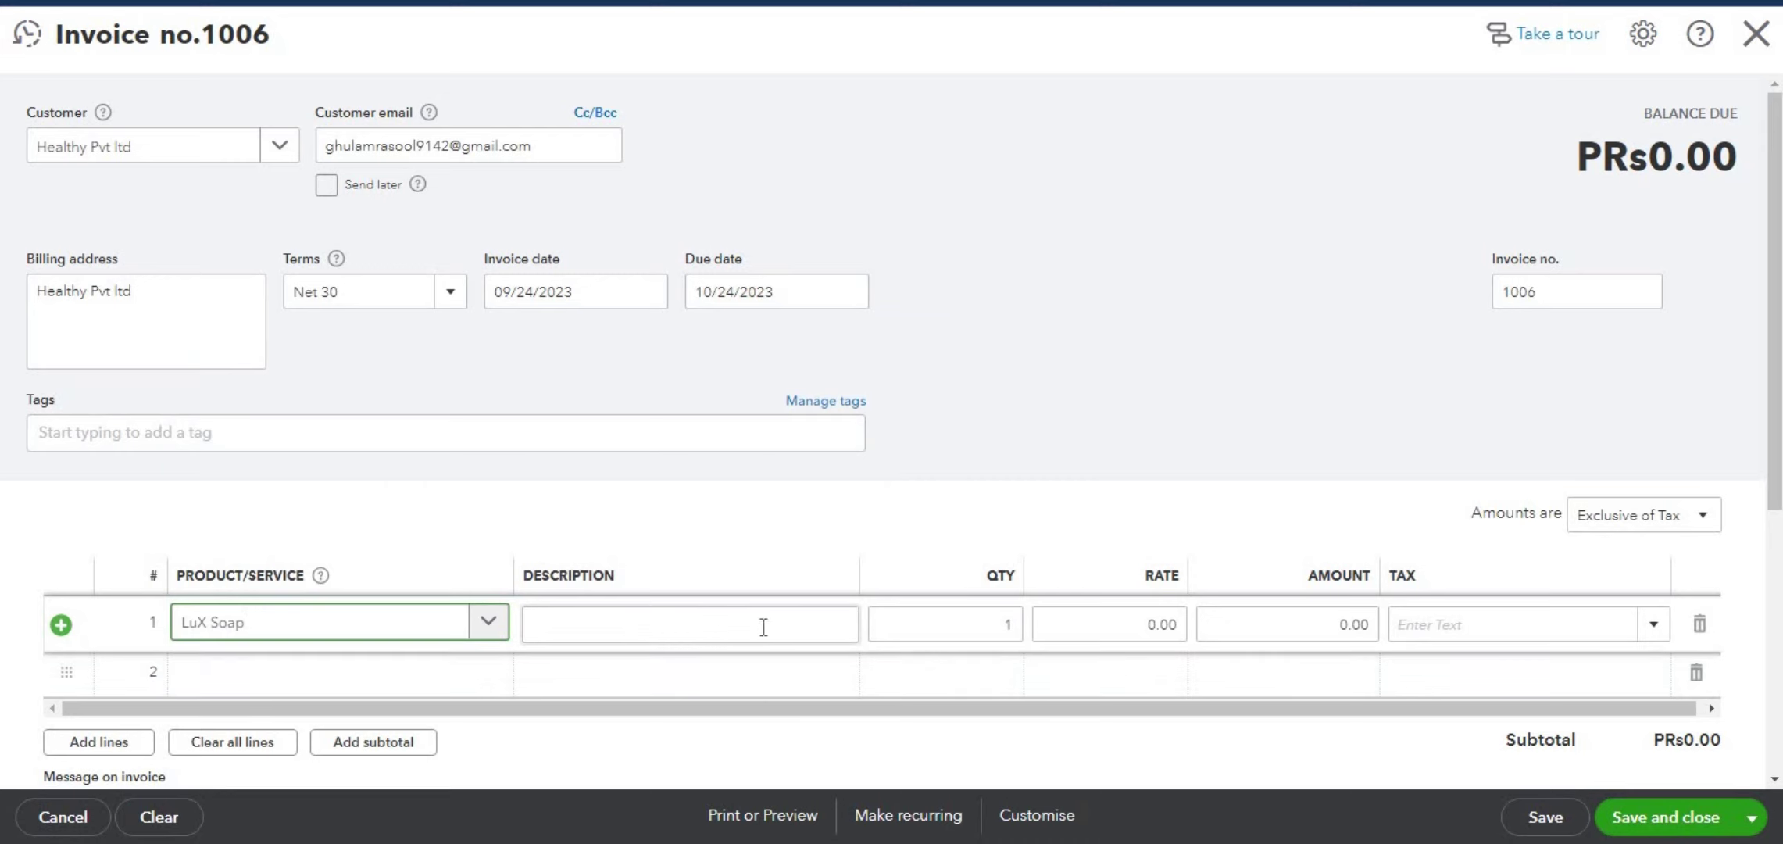
left_click(731, 619)
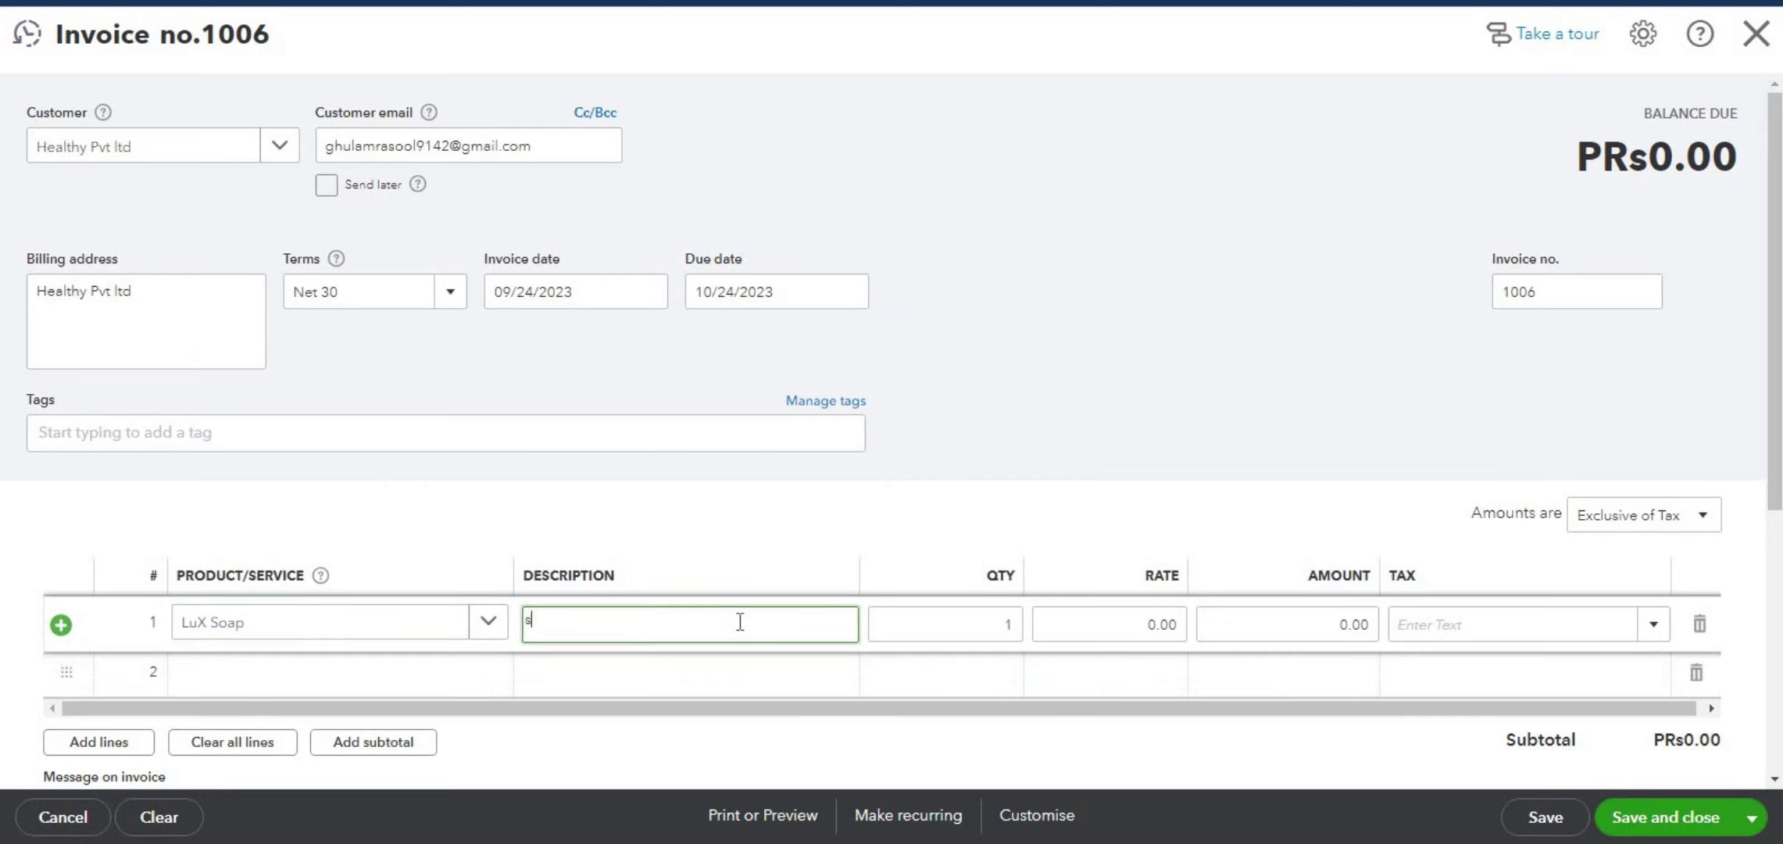
left_click(989, 623)
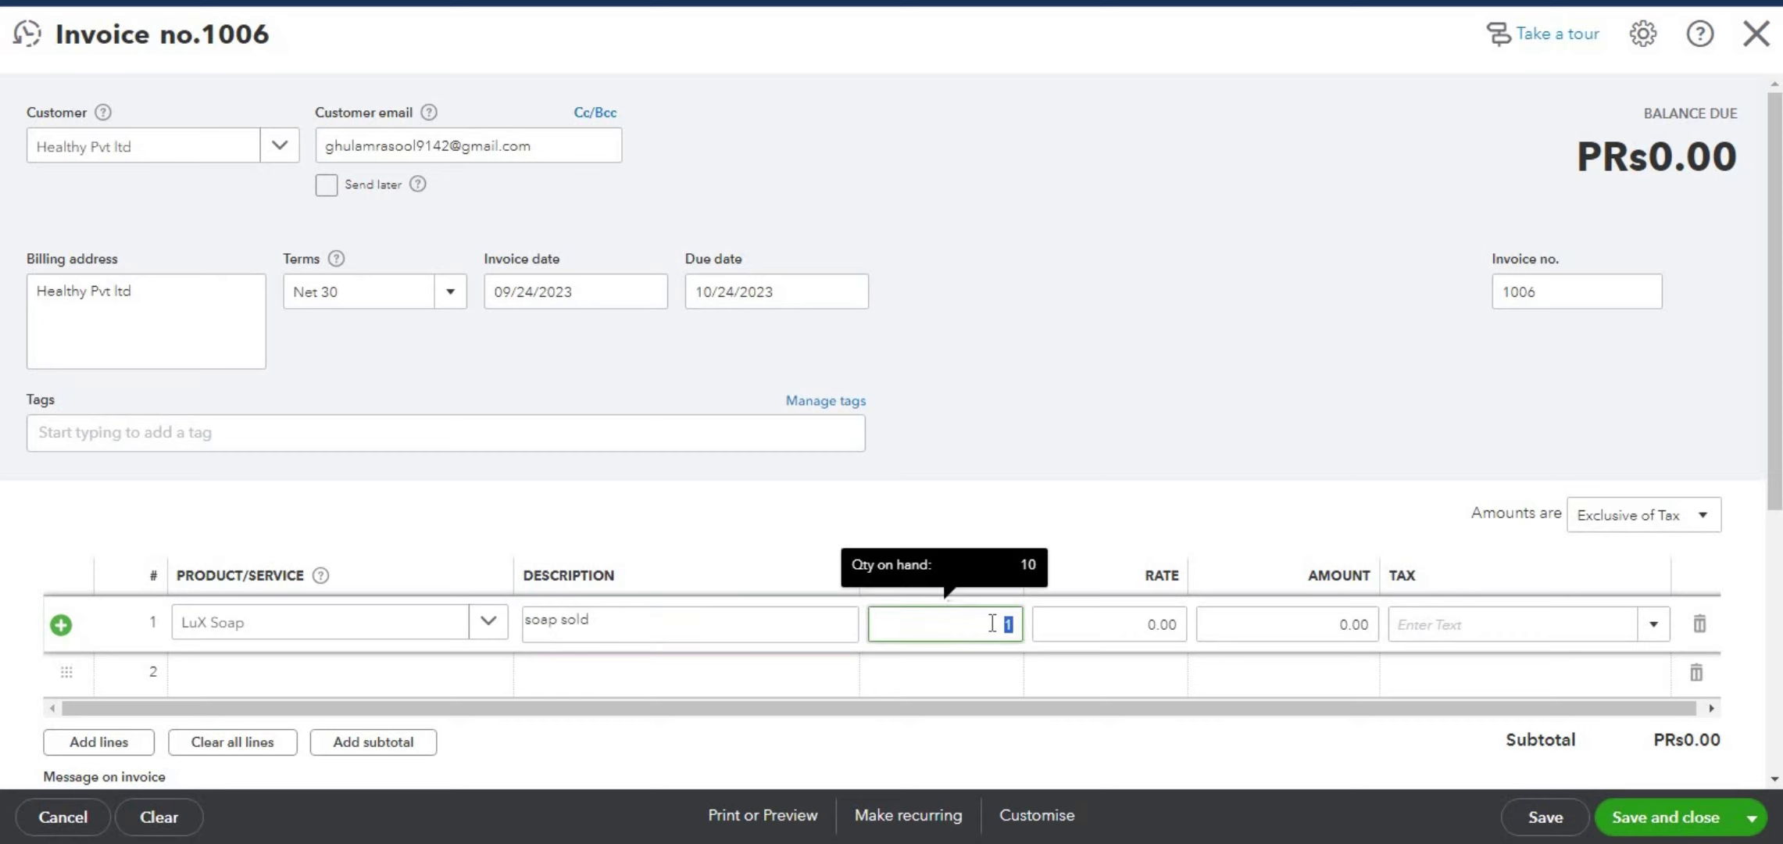
left_click(1131, 623)
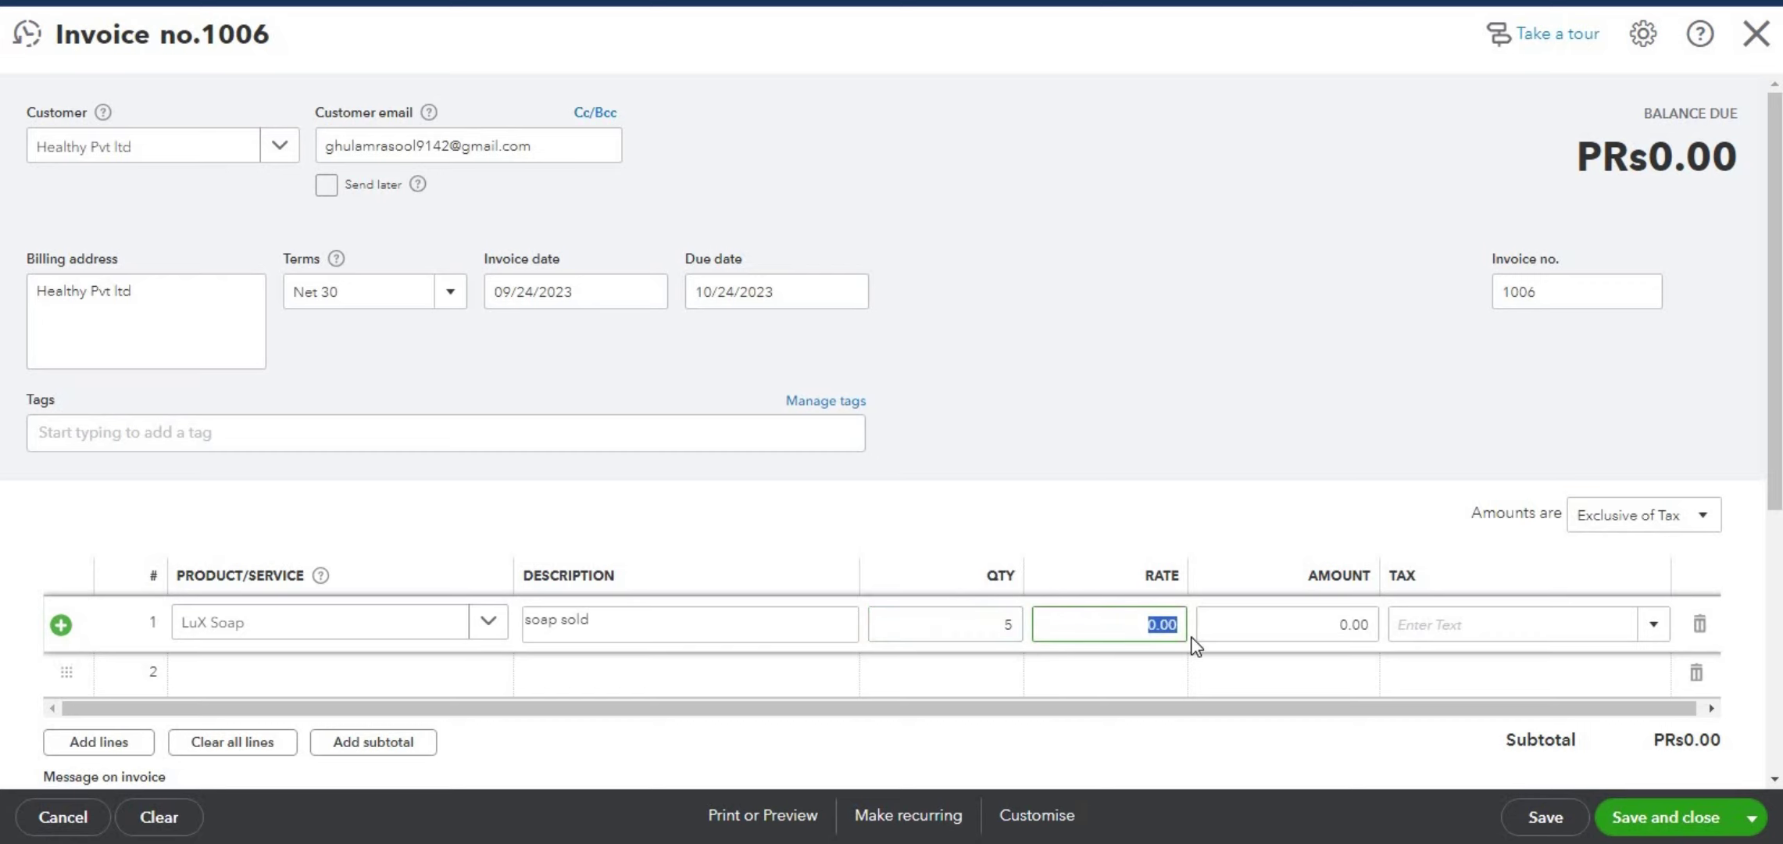
type("3")
left_click(1272, 662)
- Apply the Standard Rate tax to the LuX Soap line and check the tax amount in the invoice totals
left_click(1455, 634)
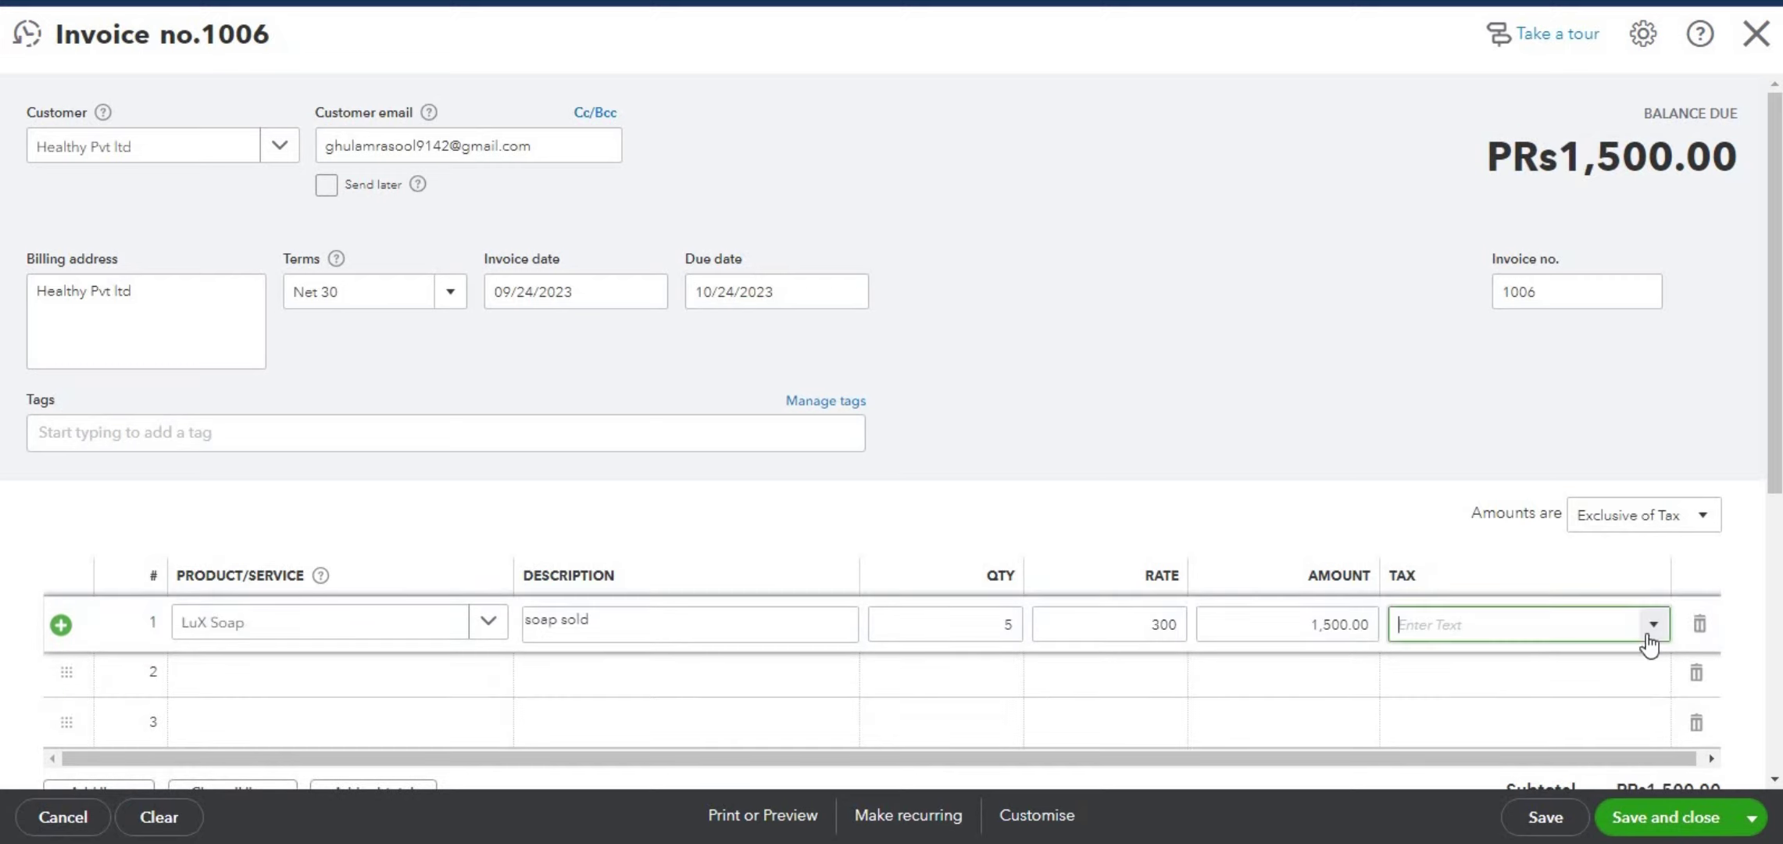
left_click(1650, 627)
left_click(1484, 670)
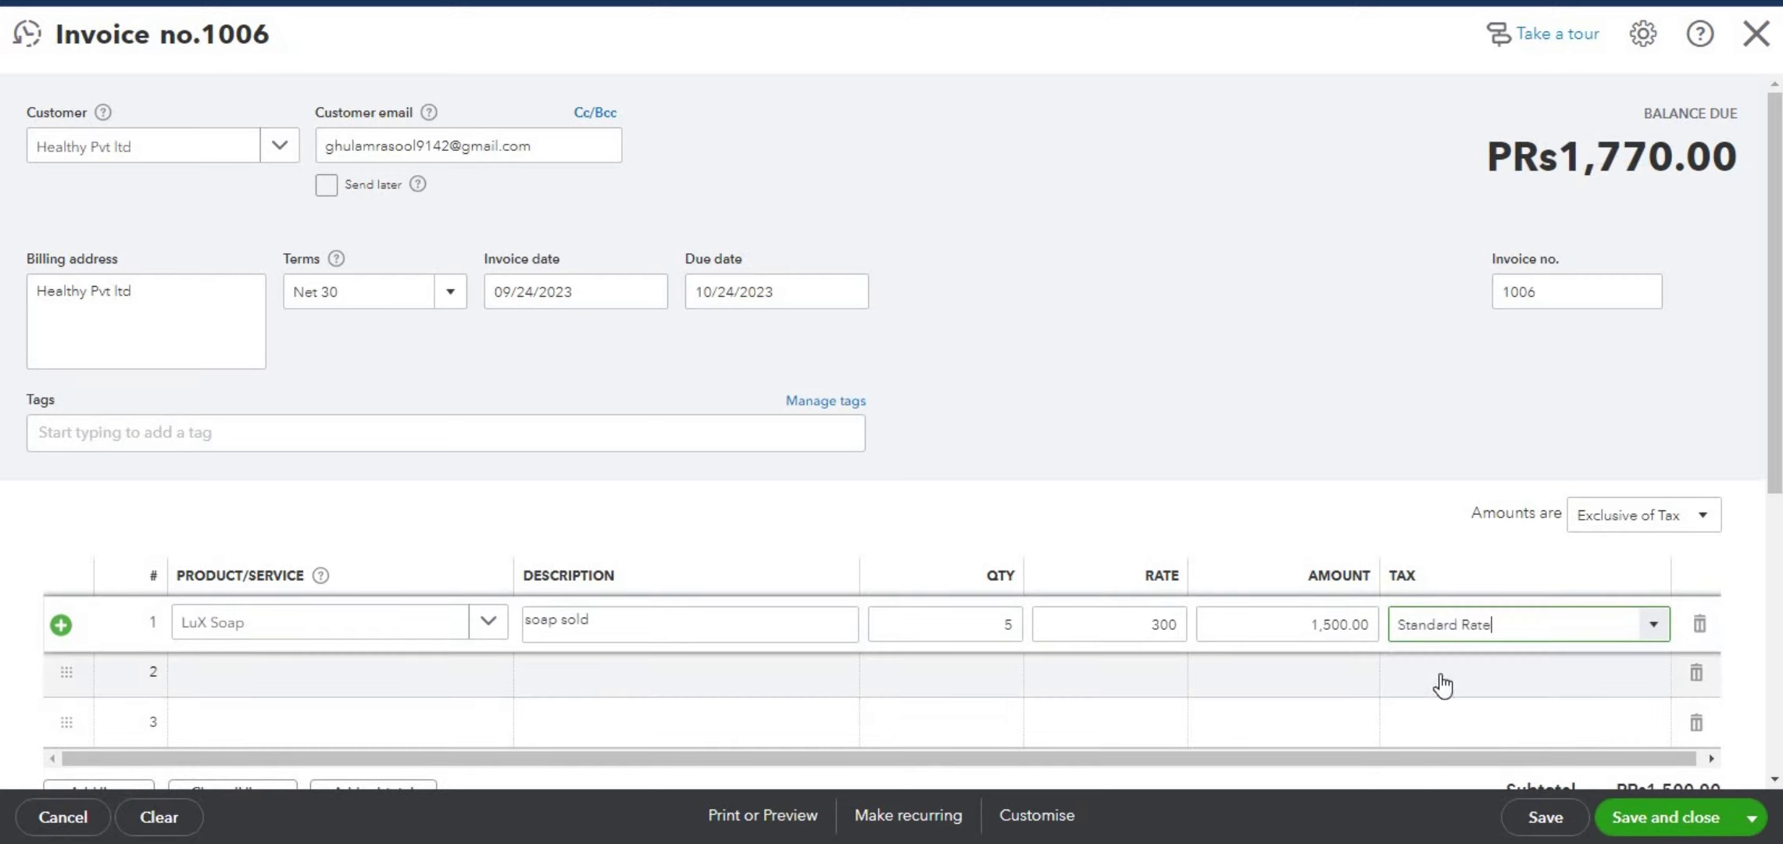
left_click(1224, 355)
scroll(1224, 346, "down", 5)
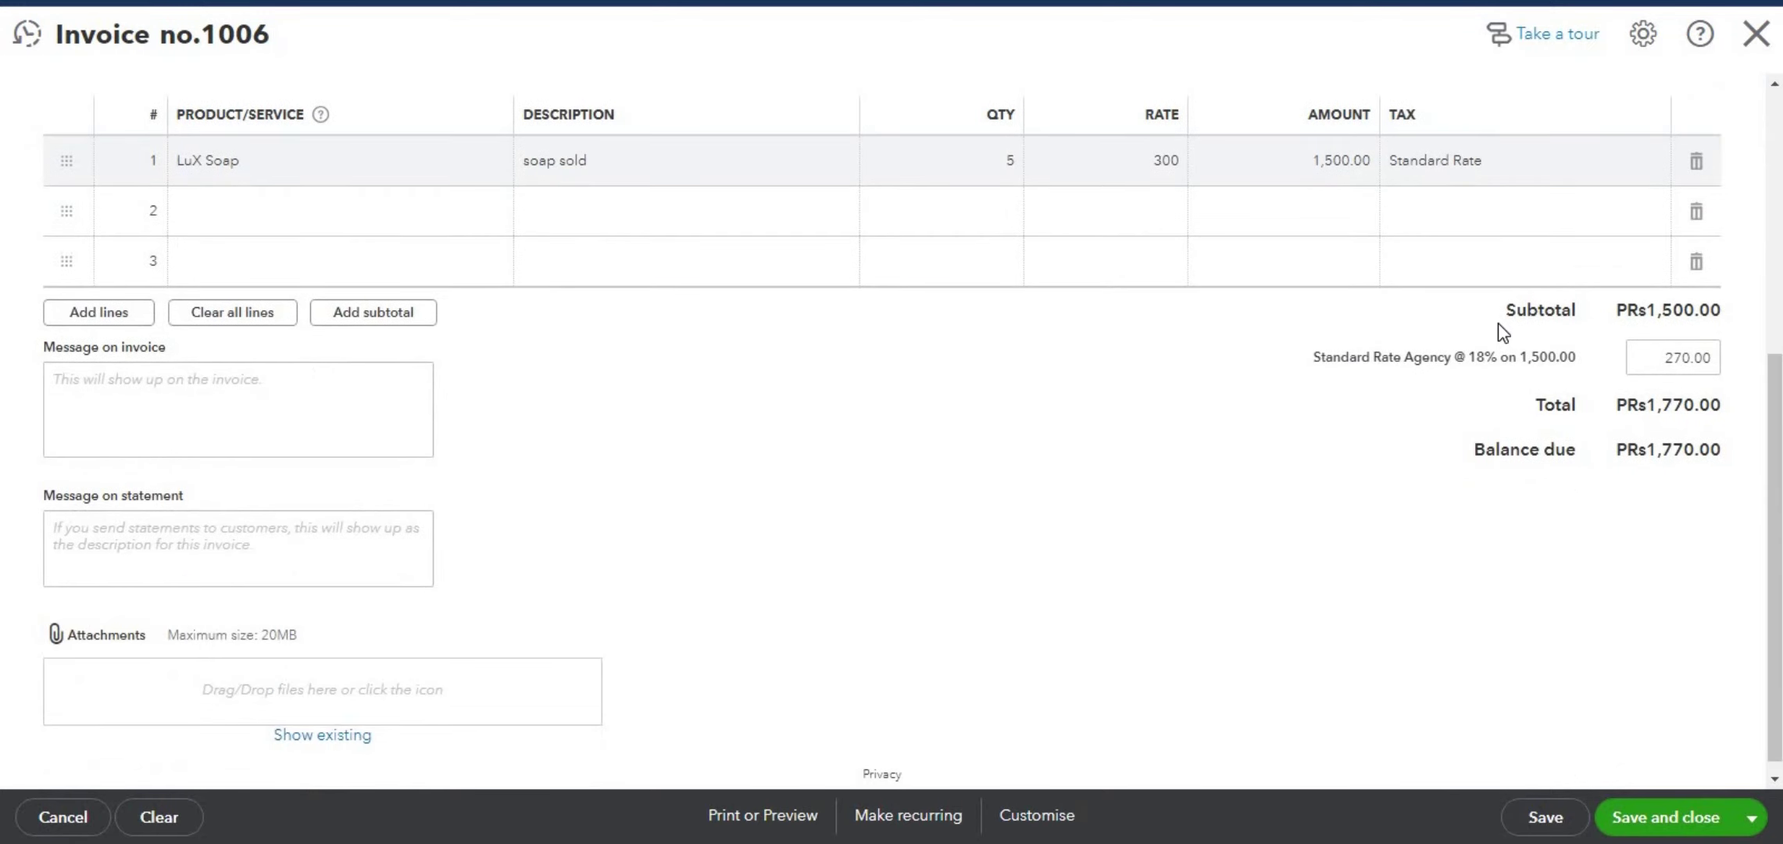
scroll(1497, 323, "up", 2)
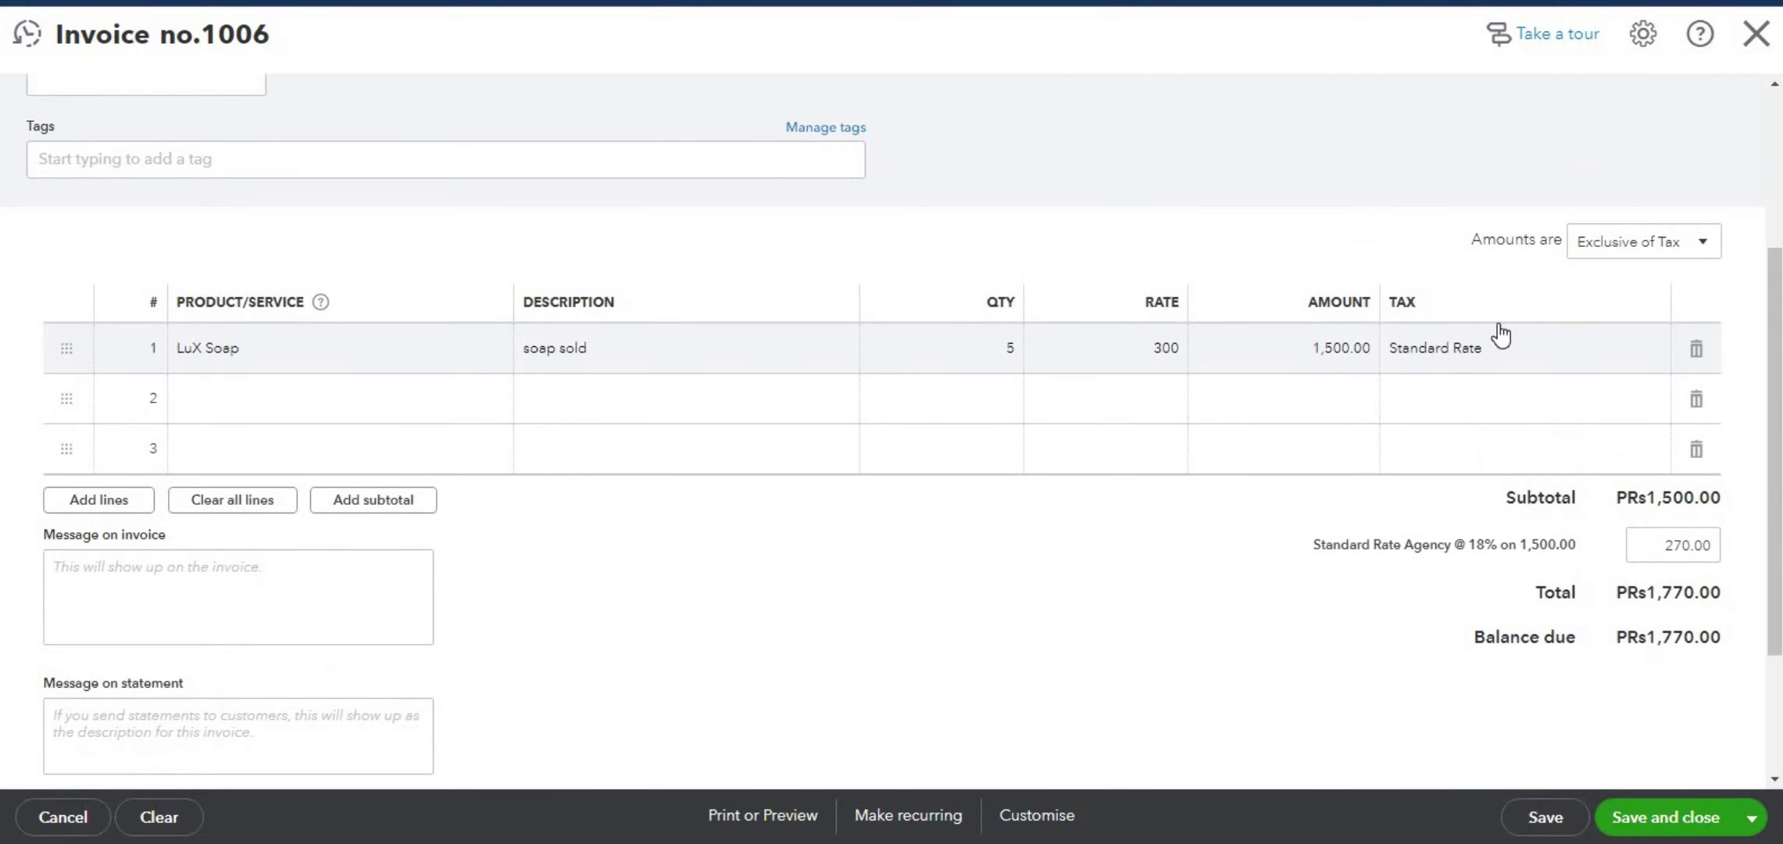
- Set the LuX Soap quantity to 12, and save and close the invoice
left_click(1008, 349)
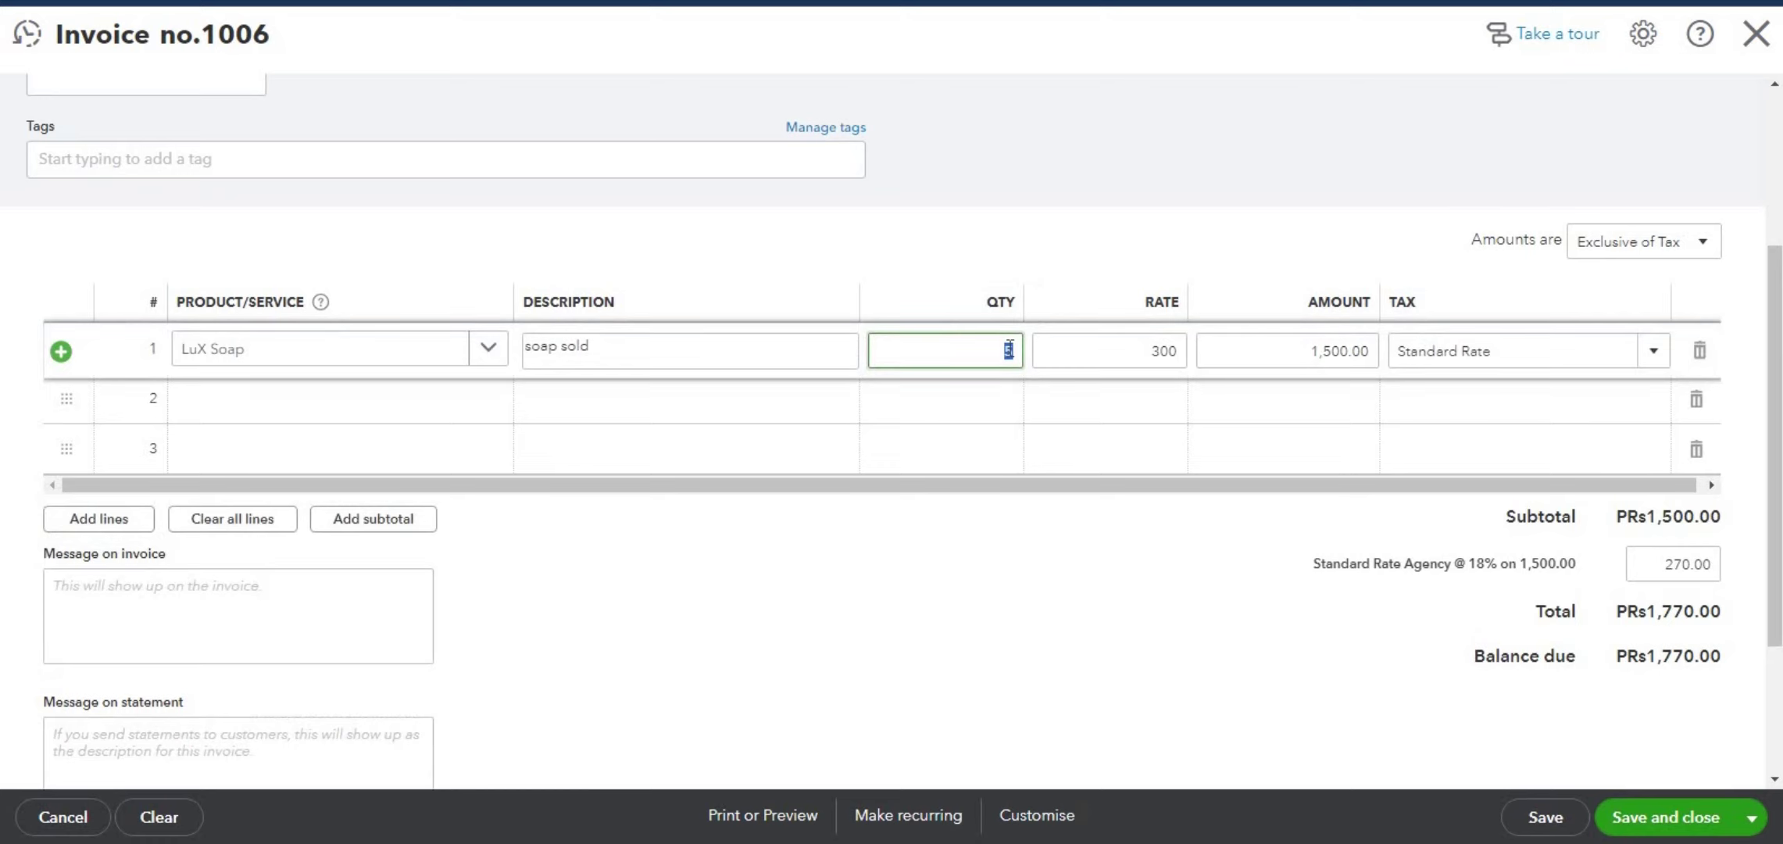
left_click(1102, 574)
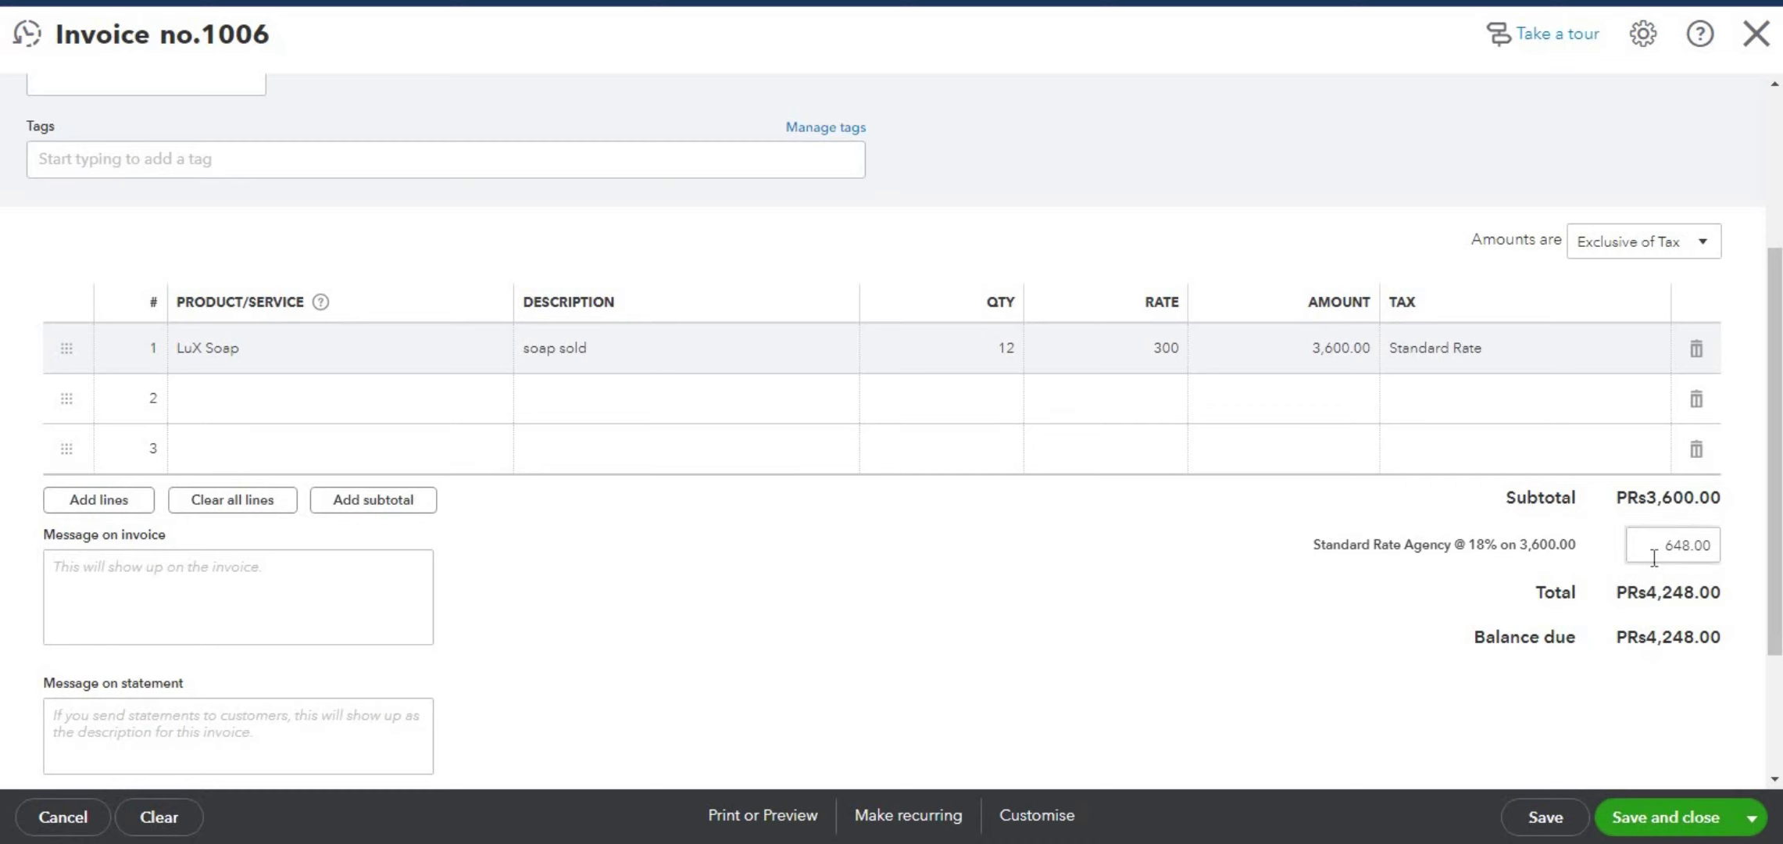
left_click(1652, 831)
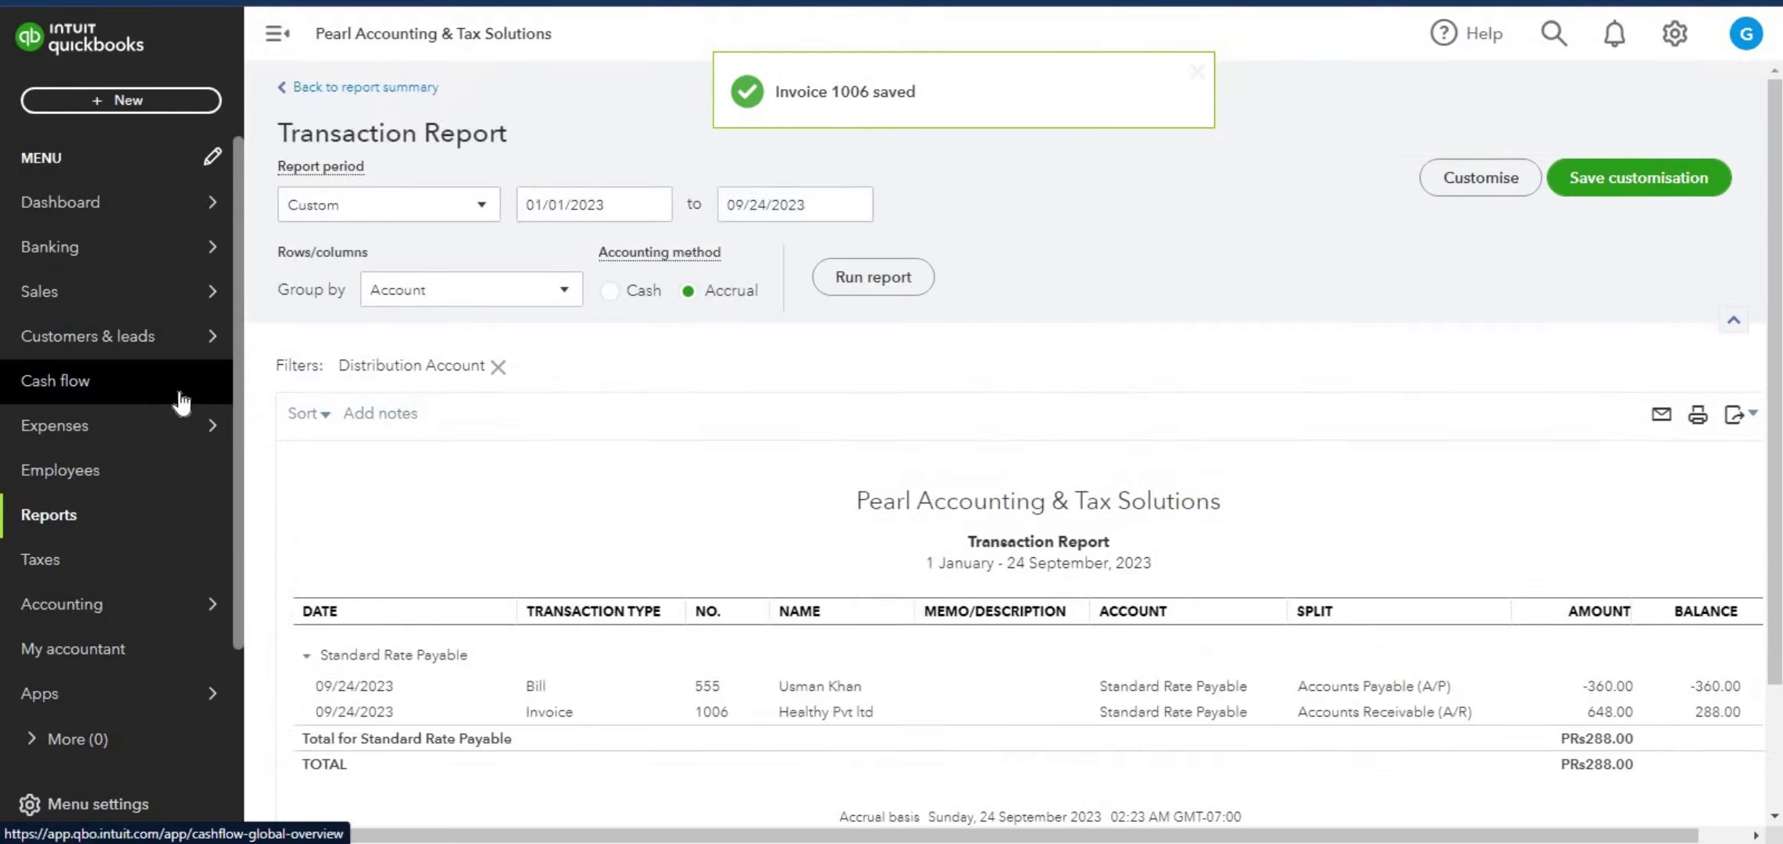
- Check the invoice entry in the refreshed transaction report, and examine Standard Rate Payable in the Balance Sheet report
scroll(833, 637, "down", 1)
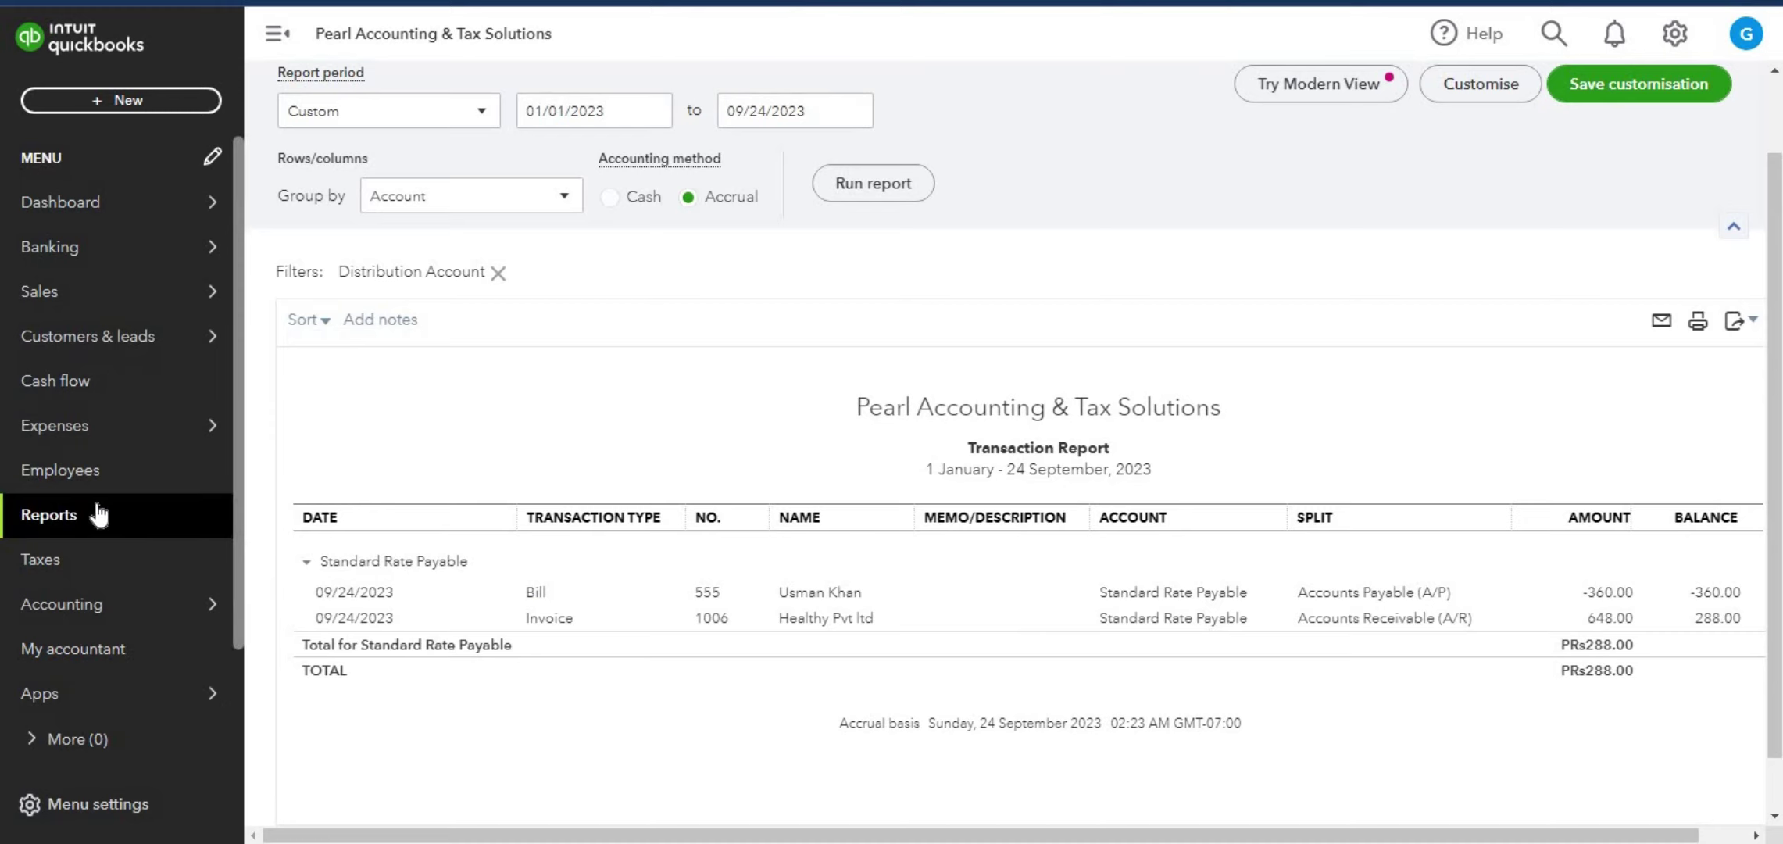
left_click(160, 509)
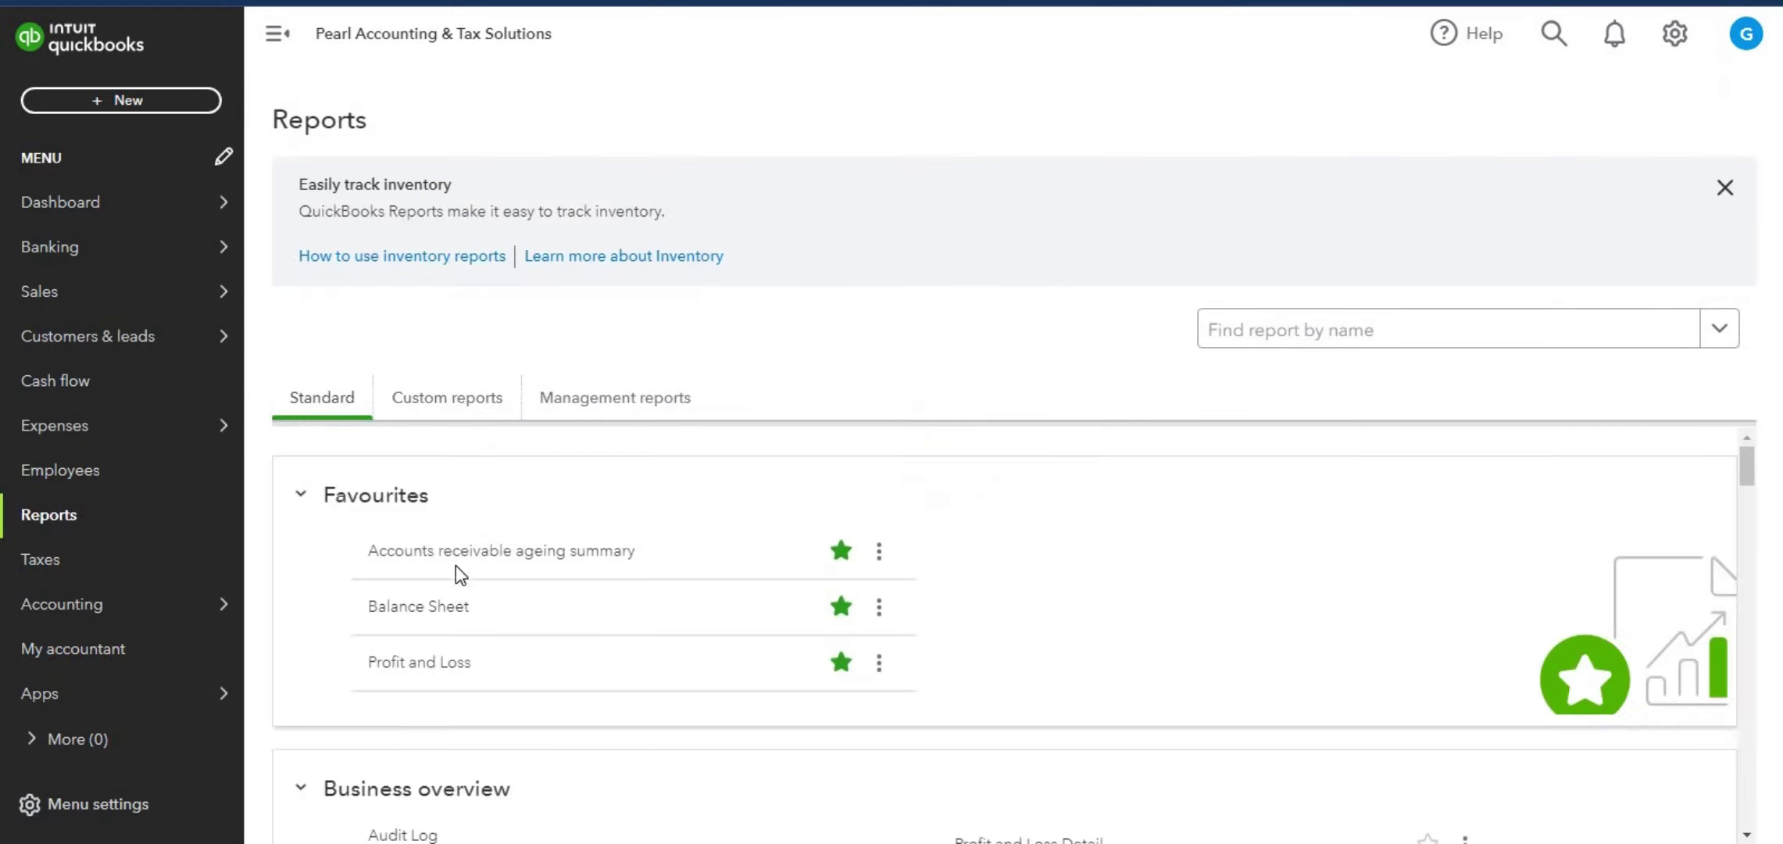
left_click(440, 613)
scroll(440, 617, "down", 8)
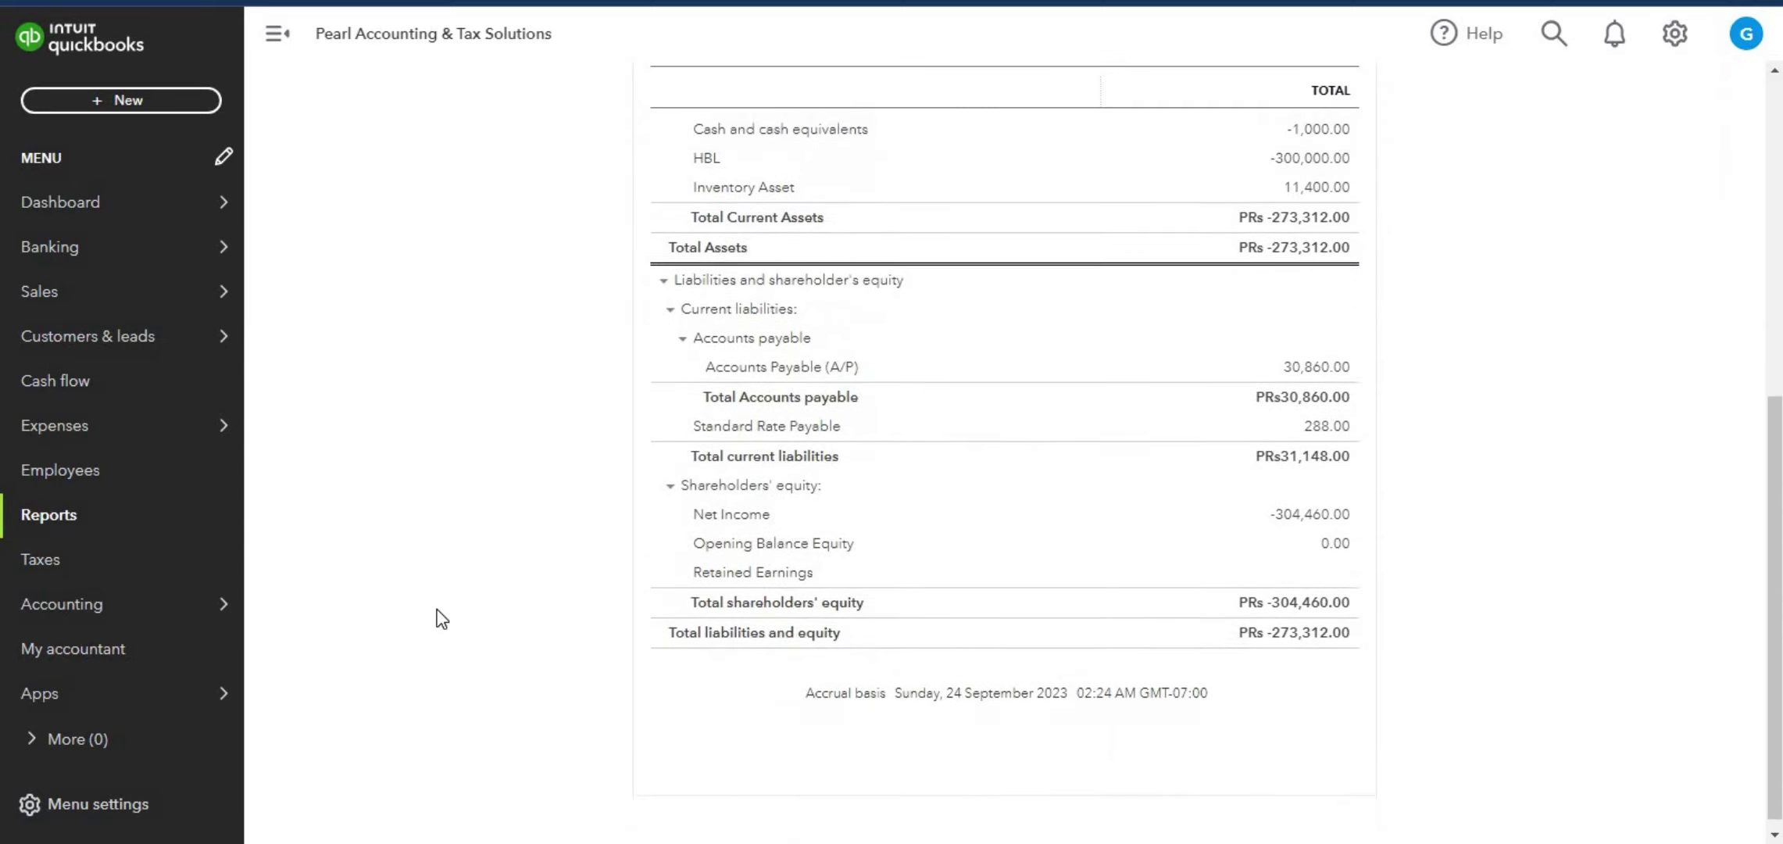
scroll(439, 617, "up", 3)
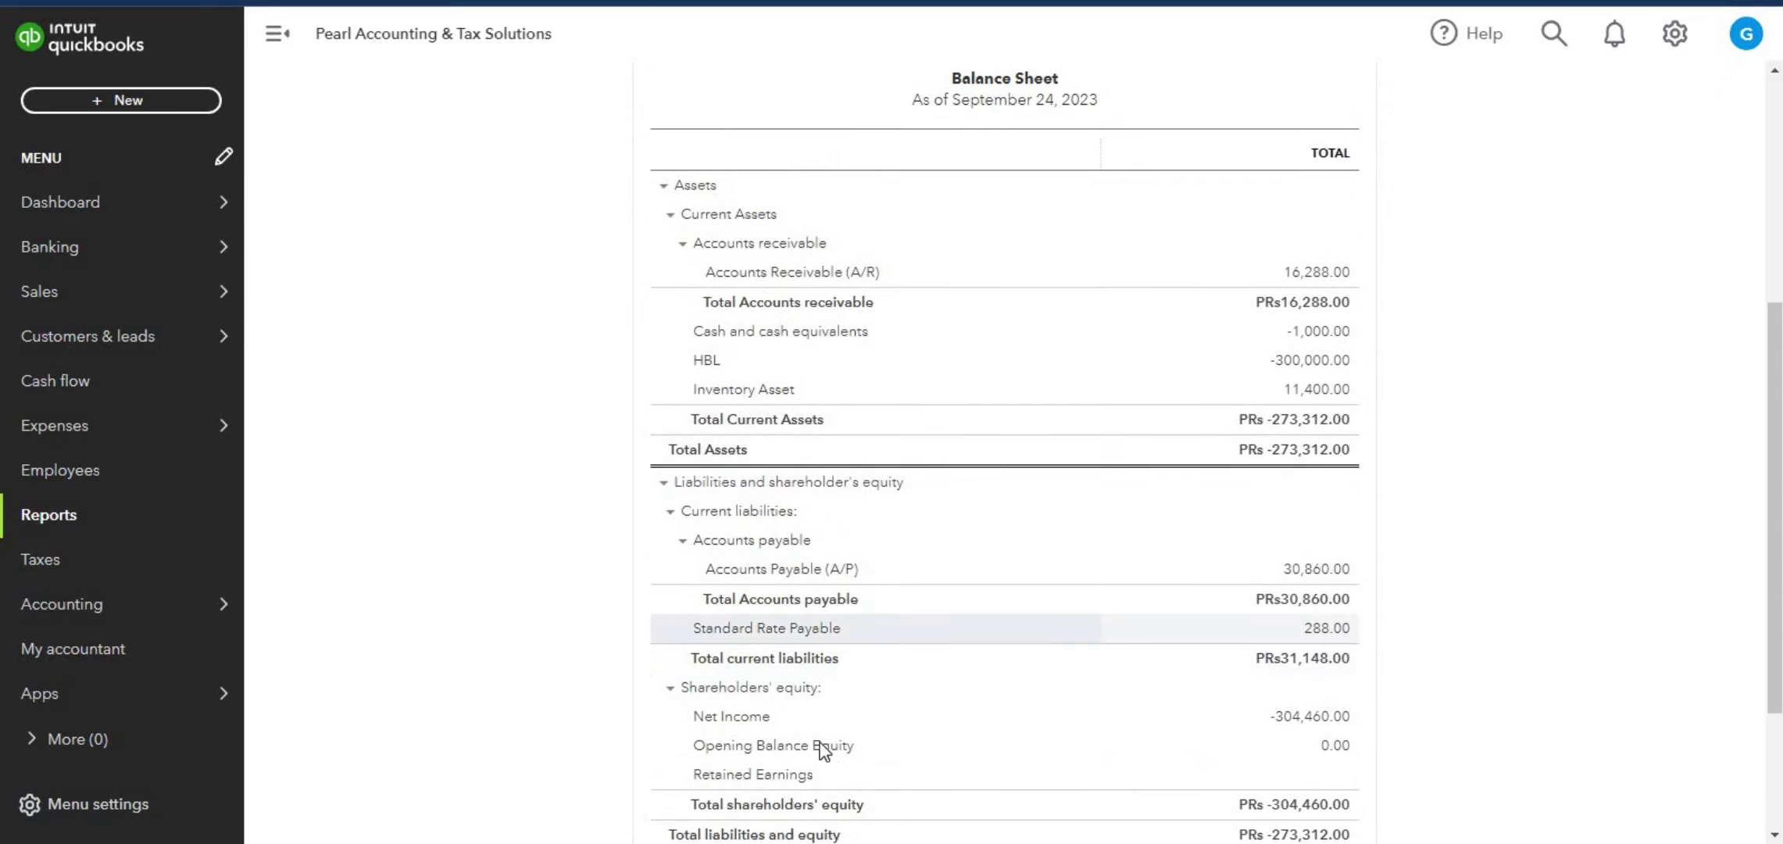
scroll(838, 773, "down", 3)
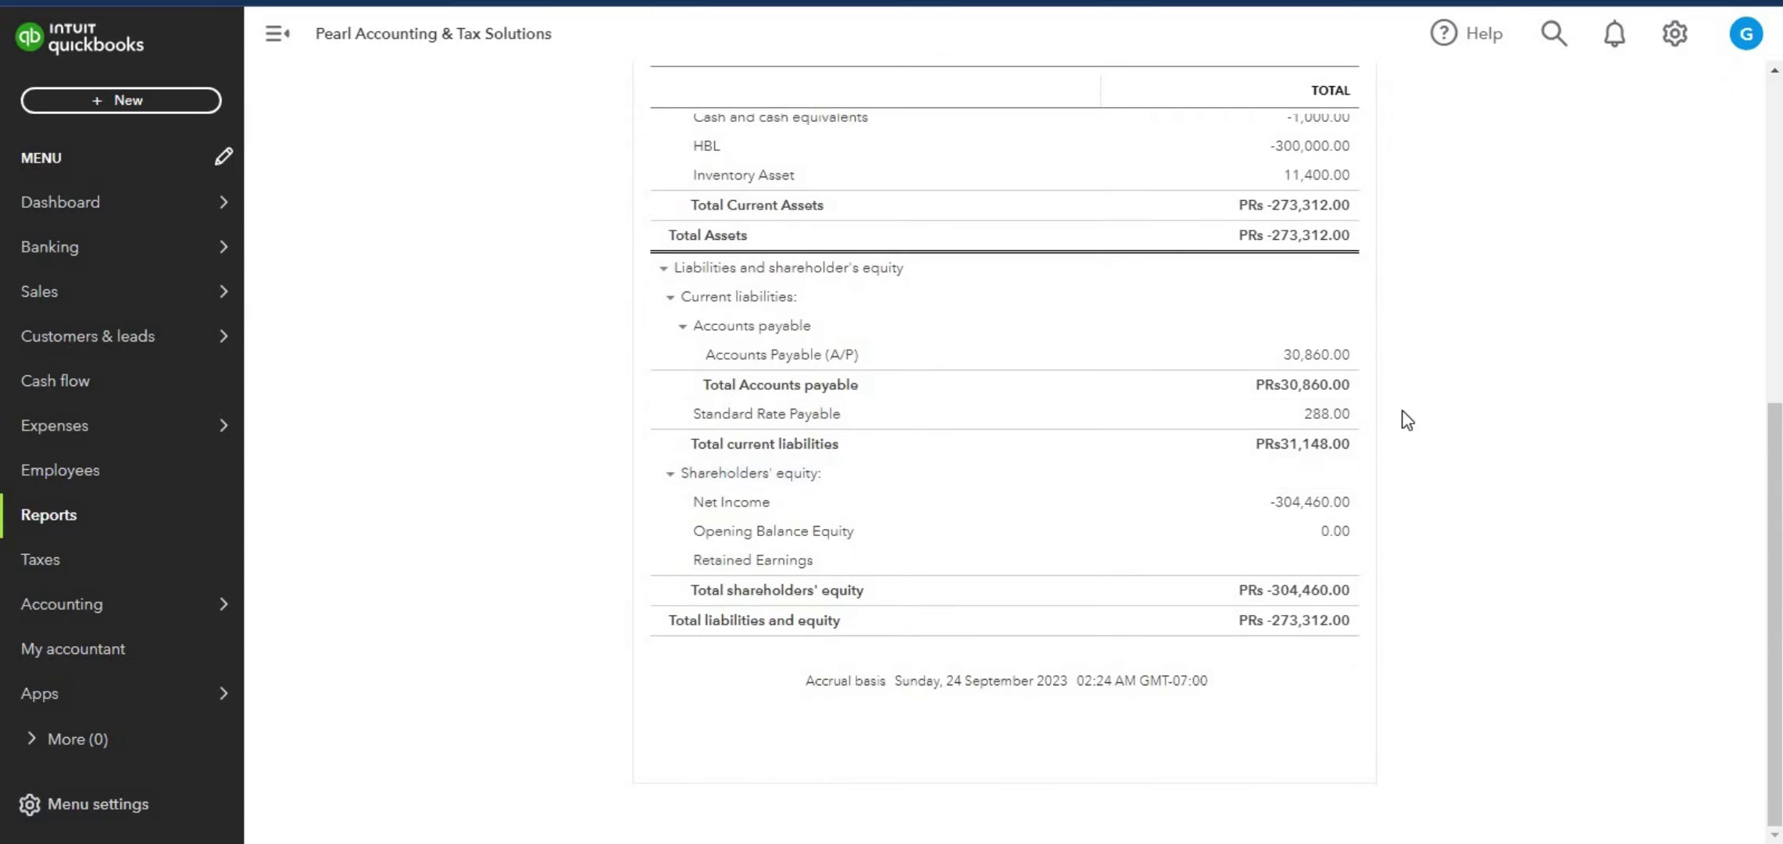
- Drill down into the updated Standard Rate Payable balance and review its bill and invoice entries in classic view
left_click(1321, 415)
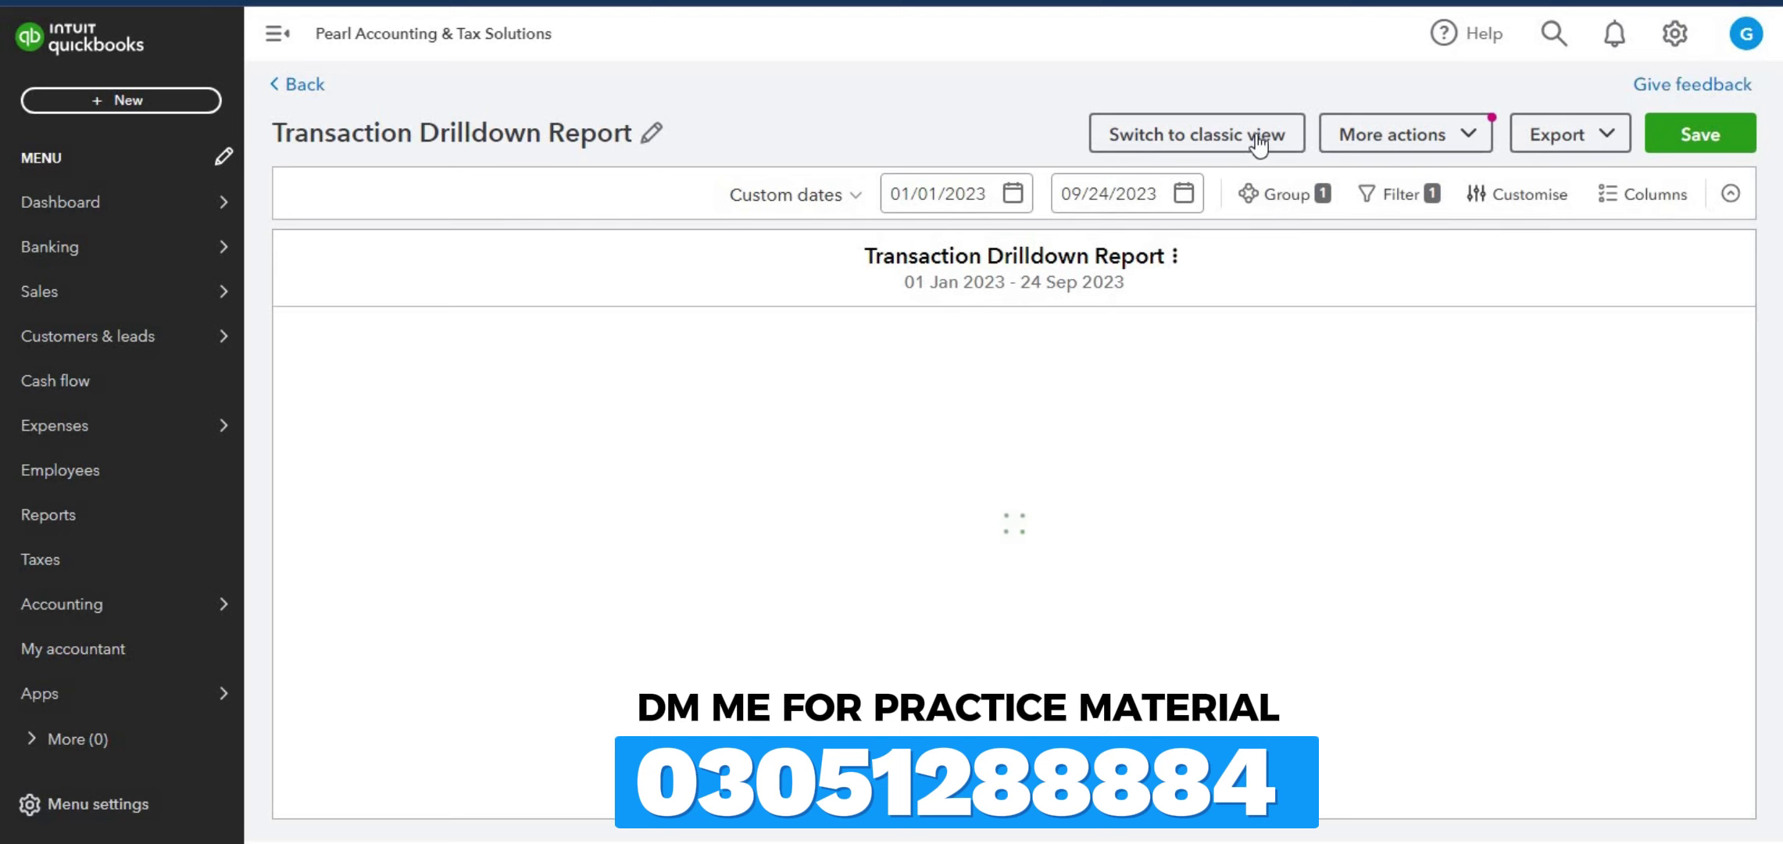
left_click(1257, 136)
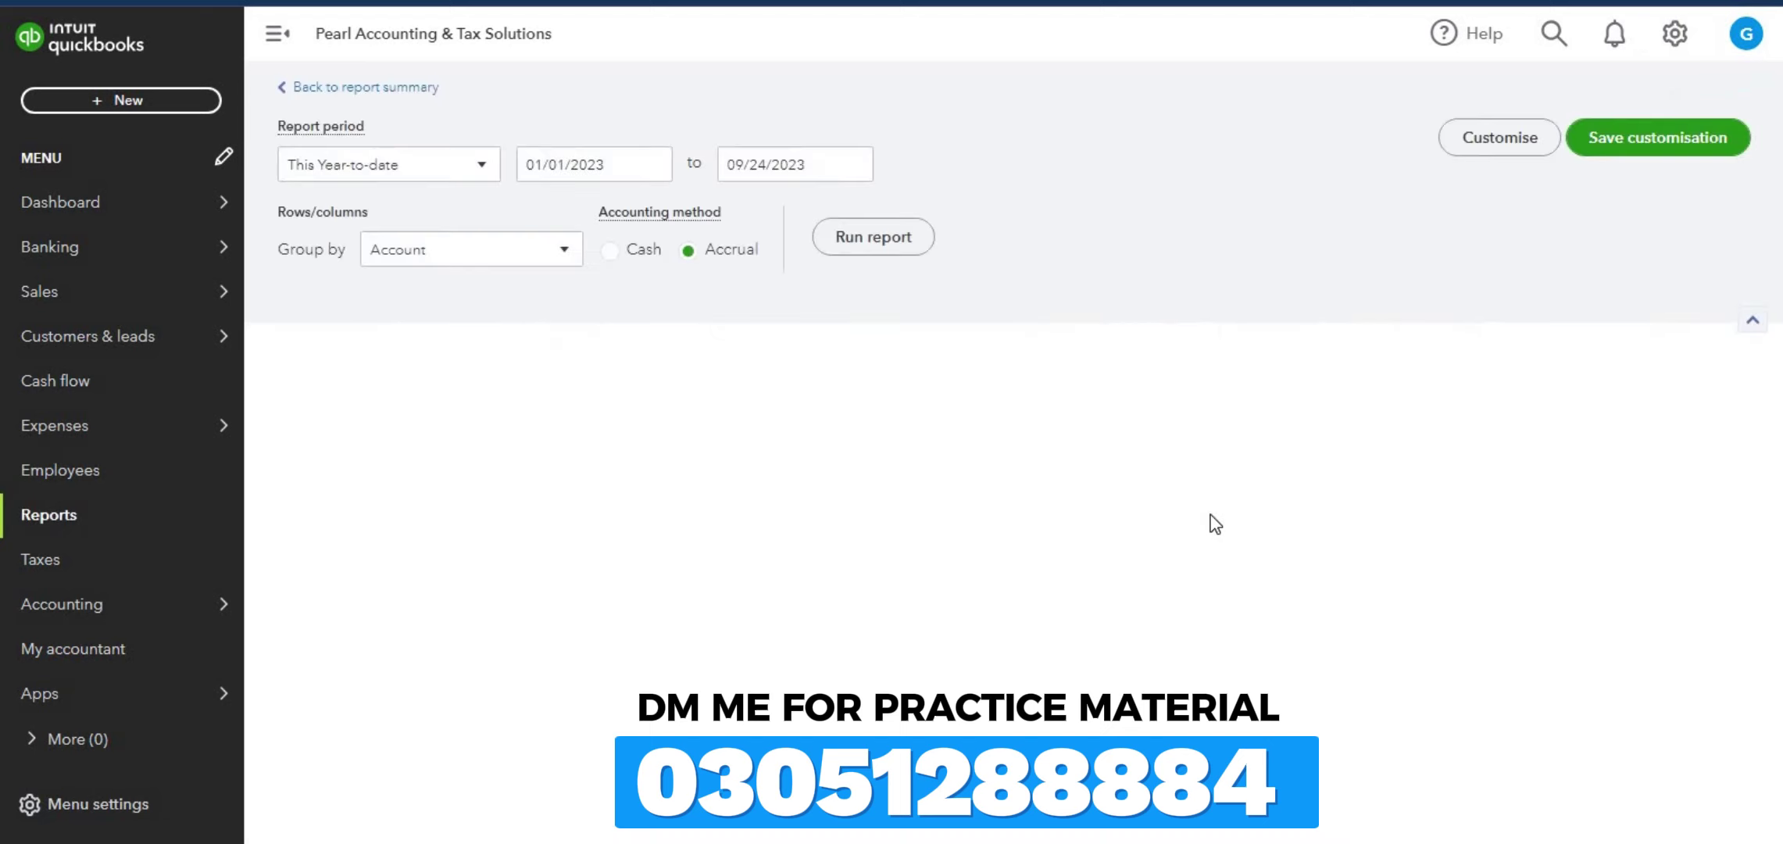
scroll(1215, 524, "down", 2)
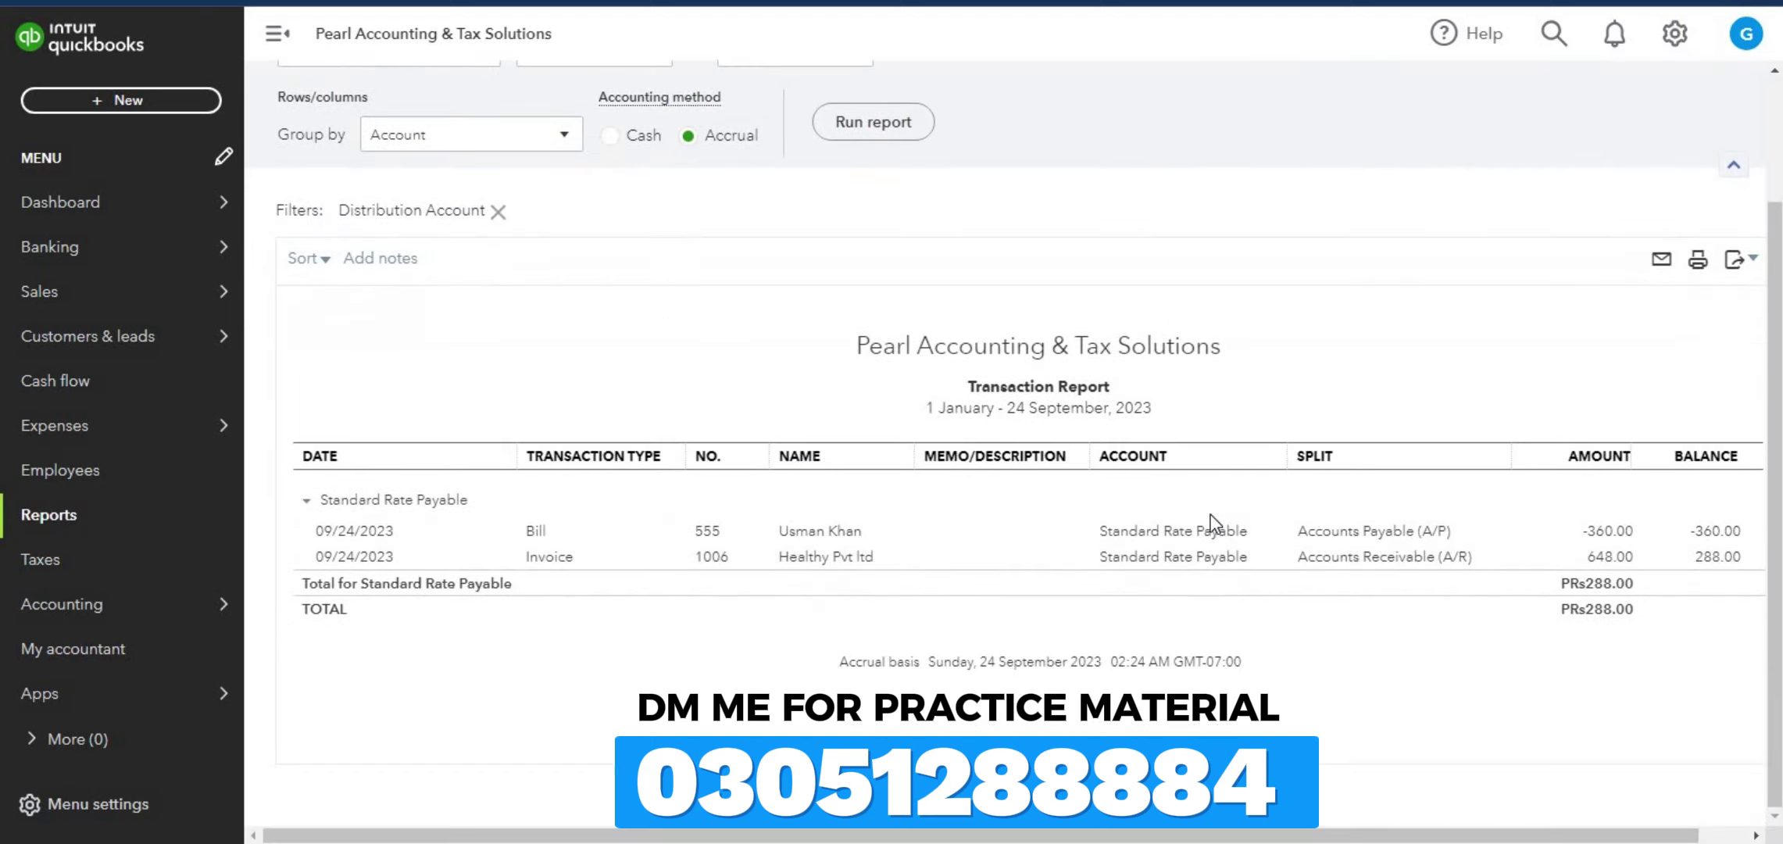